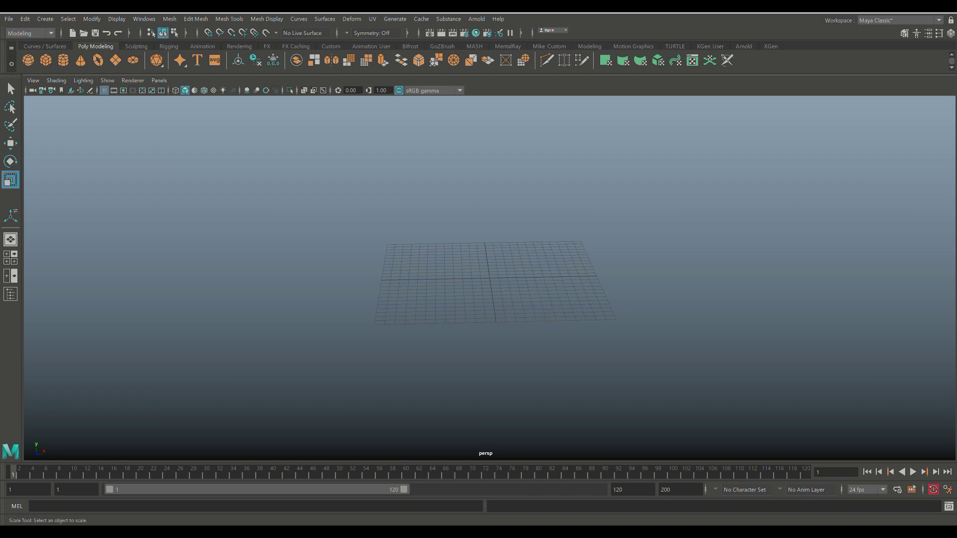
# - Create a polygon cube at the origin, scale it up uniformly to about 10 times, and stretch it further along X
pyautogui.scroll(-3, 490, 277)
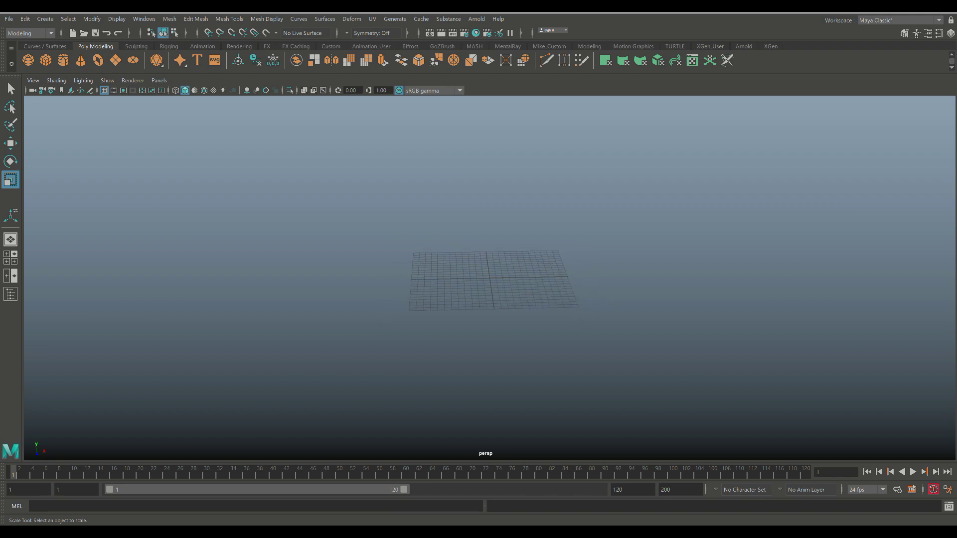
pyautogui.keyDown('alt'); pyautogui.moveTo(490, 278); pyautogui.dragTo(548, 270); pyautogui.keyUp('alt')
pyautogui.moveTo(490, 278)
pyautogui.keyDown('alt'); pyautogui.mouseDown(button='middle')
pyautogui.moveTo(442, 292)
pyautogui.moveTo(467, 274)
pyautogui.moveTo(486, 277)
pyautogui.moveTo(468, 295)
pyautogui.moveTo(477, 286)
pyautogui.mouseUp(button='middle'); pyautogui.keyUp('alt')
pyautogui.scroll(-1, 443, 292)
pyautogui.scroll(5, 442, 292)
pyautogui.keyDown('alt'); pyautogui.moveTo(503, 278); pyautogui.dragTo(526, 282); pyautogui.keyUp('alt')
pyautogui.click(45, 59)
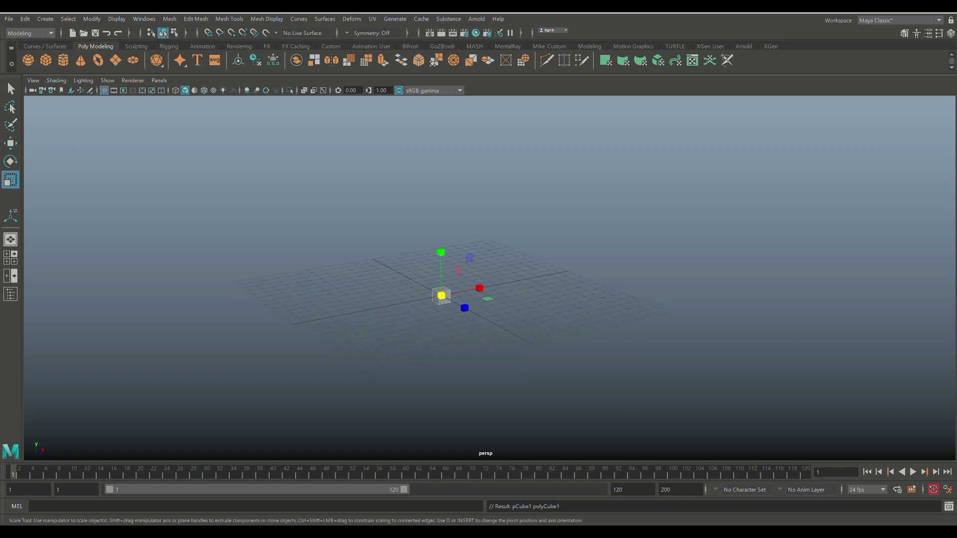
pyautogui.moveTo(441, 296); pyautogui.dragTo(713, 295)
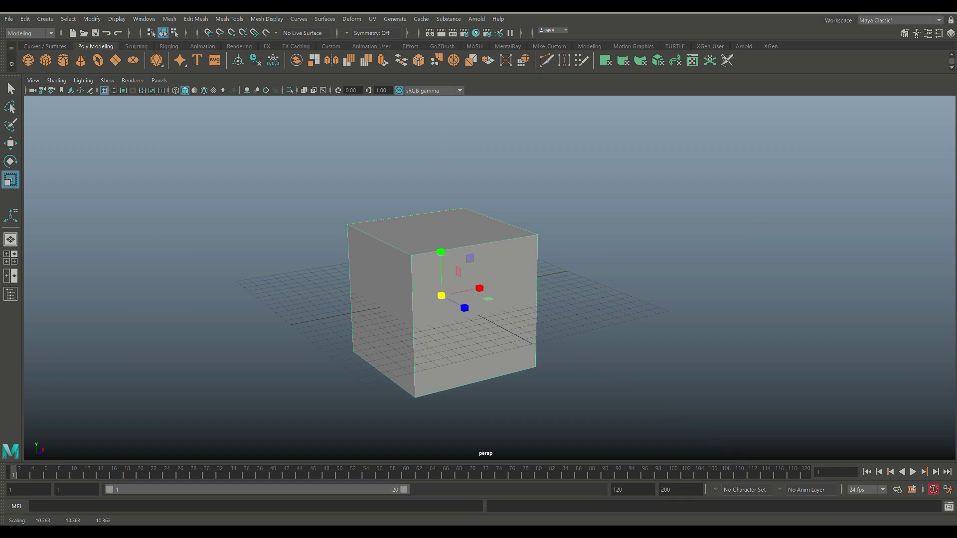
pyautogui.moveTo(479, 289); pyautogui.dragTo(586, 287)
# - Set the cube's construction history to 2 depth subdivisions and 7 width subdivisions
pyautogui.moveTo(517, 295); pyautogui.dragTo(555, 317)
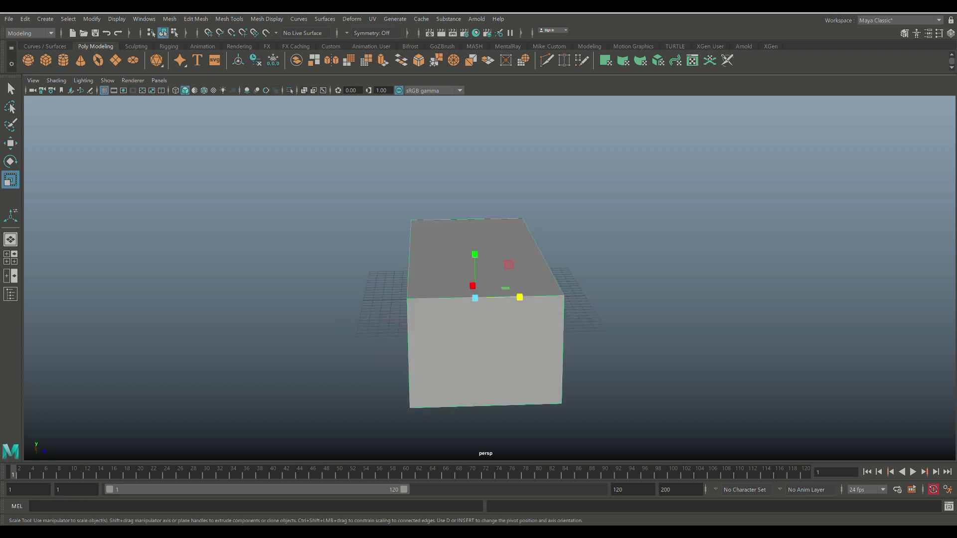
pyautogui.hotkey('ctrl', 'a')
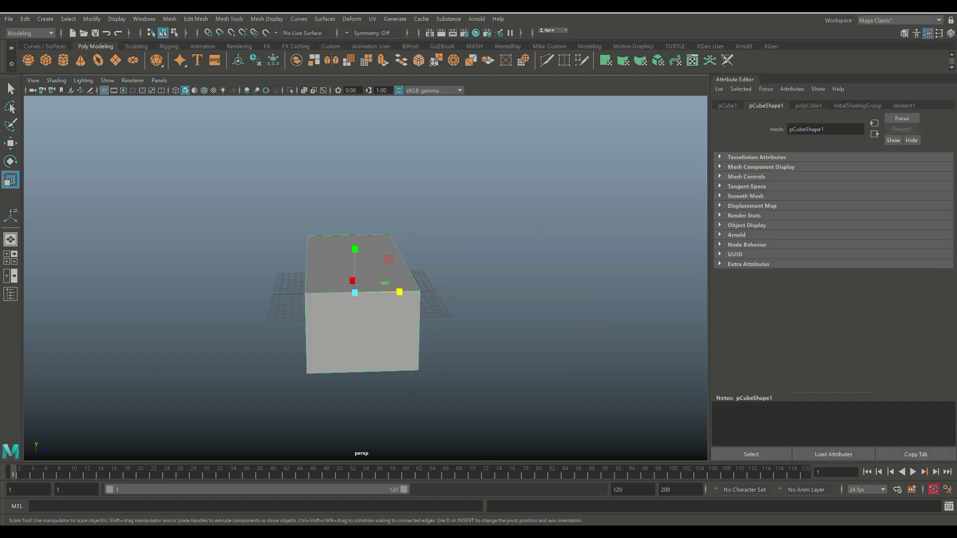
pyautogui.click(809, 105)
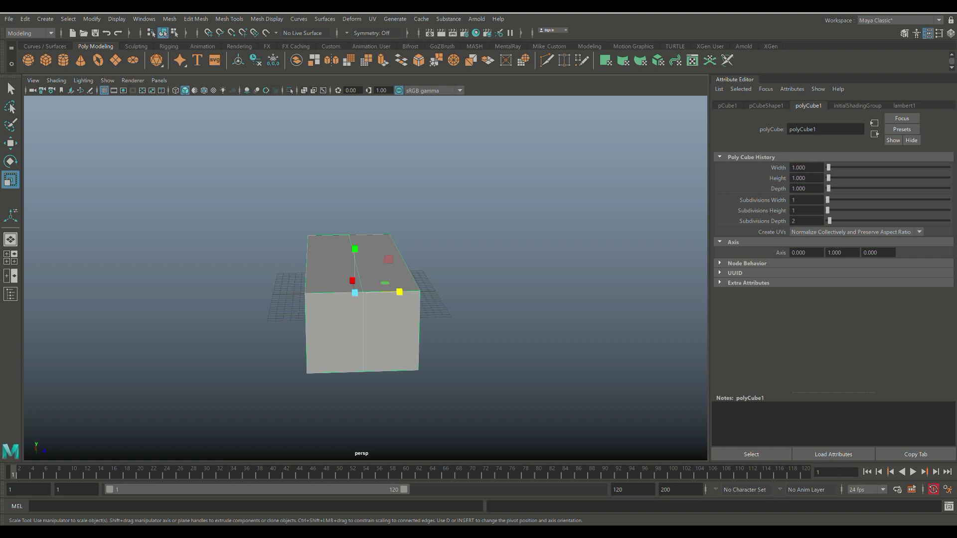
pyautogui.moveTo(828, 200); pyautogui.dragTo(835, 200)
pyautogui.keyDown('alt'); pyautogui.moveTo(367, 320); pyautogui.dragTo(439, 319); pyautogui.keyUp('alt')
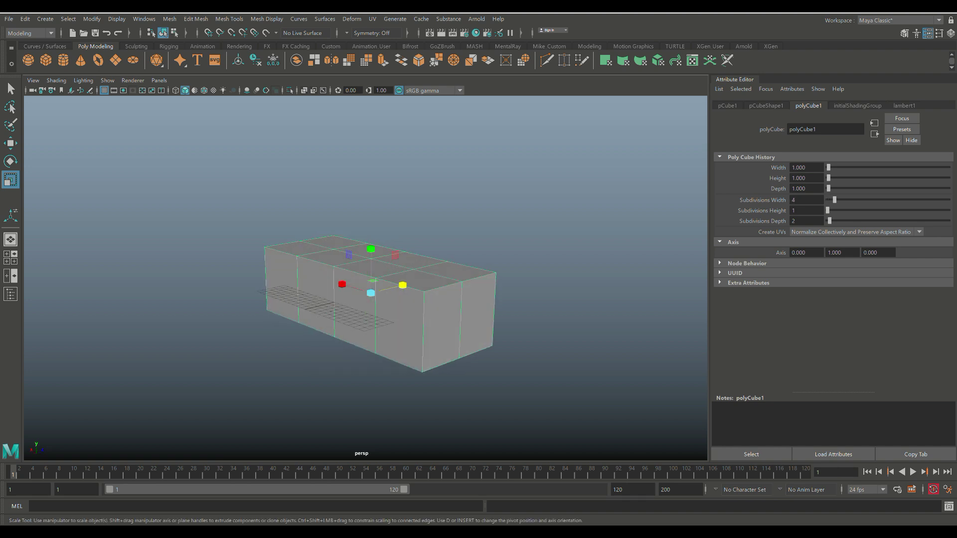
pyautogui.moveTo(834, 200); pyautogui.dragTo(842, 200)
pyautogui.scroll(-4, 367, 299)
pyautogui.keyDown('alt'); pyautogui.moveTo(366, 299); pyautogui.dragTo(304, 300); pyautogui.keyUp('alt')
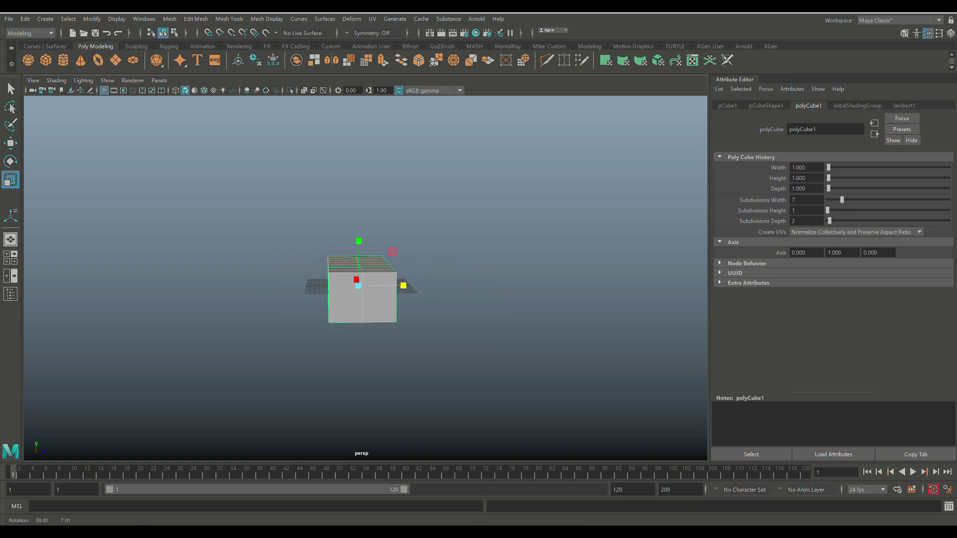
# - Raise the lengthwise centre edges on the top face along Y to form a peaked roof ridge
pyautogui.scroll(6, 364, 299)
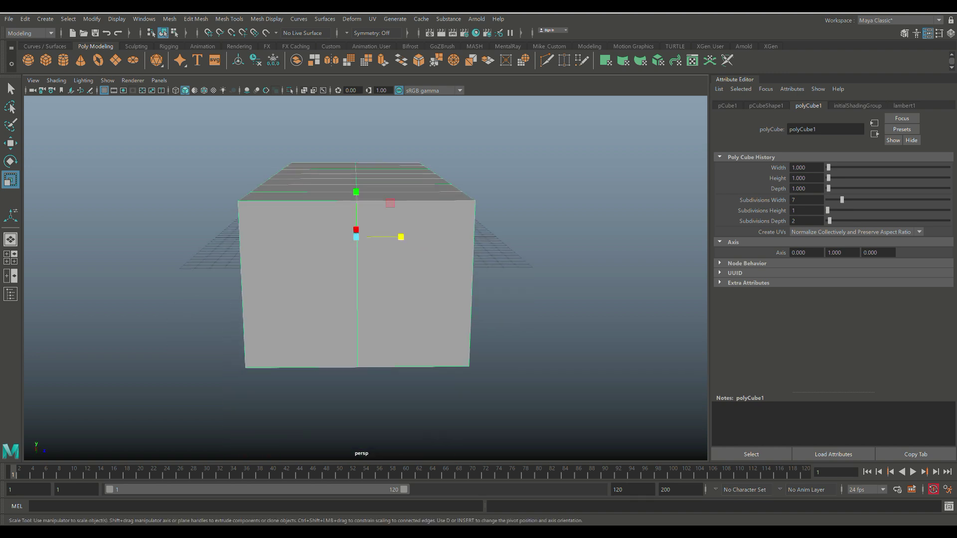
pyautogui.keyDown('alt'); pyautogui.moveTo(299, 149); pyautogui.dragTo(354, 169); pyautogui.keyUp('alt')
pyautogui.moveTo(341, 157); pyautogui.dragTo(341, 129, button='right')
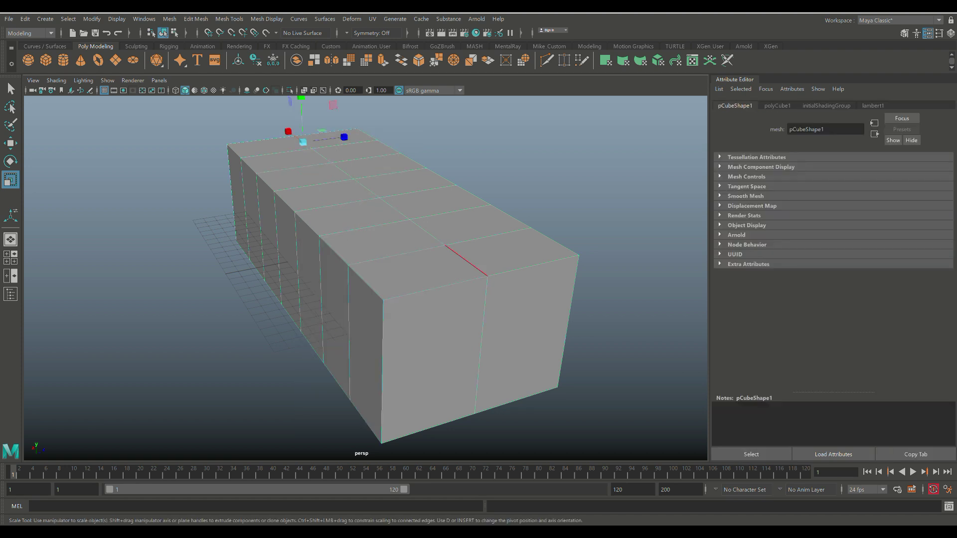
pyautogui.scroll(-4, 470, 300)
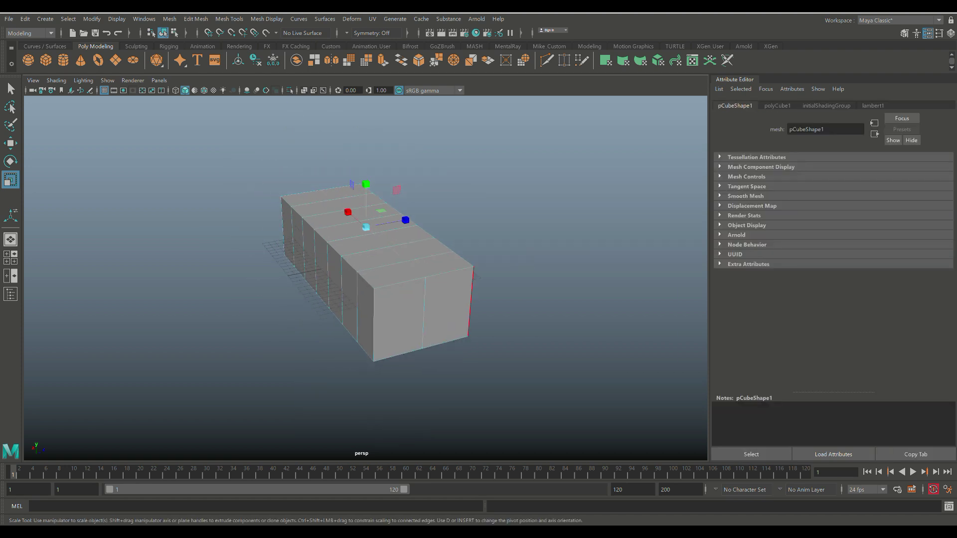
pyautogui.press('w')
pyautogui.moveTo(366, 180); pyautogui.dragTo(366, 170)
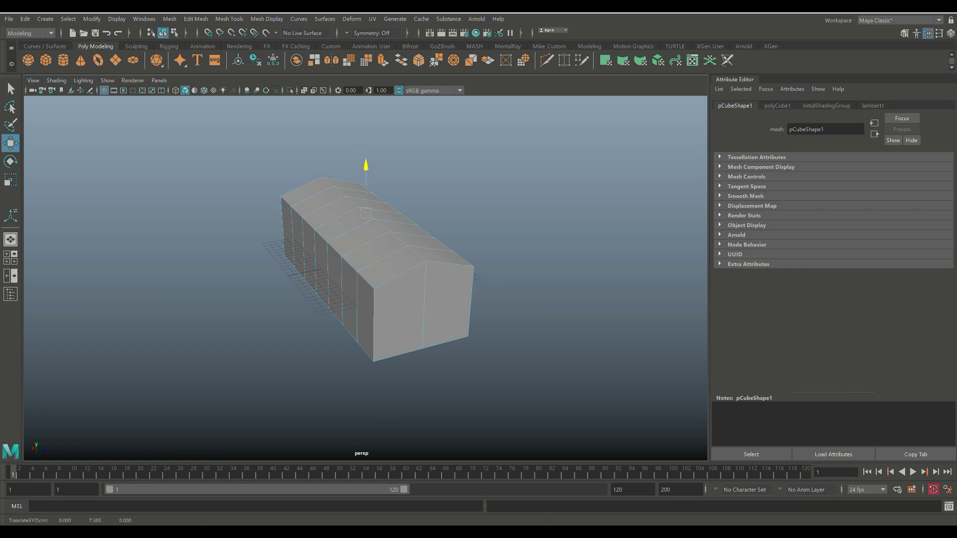
pyautogui.moveTo(366, 165); pyautogui.dragTo(324, 160)
# - In the side view, select all base vertices on both long sides and spread them outward along Z by about 2.2 times
pyautogui.scroll(-4, 365, 165)
pyautogui.click(10, 258)
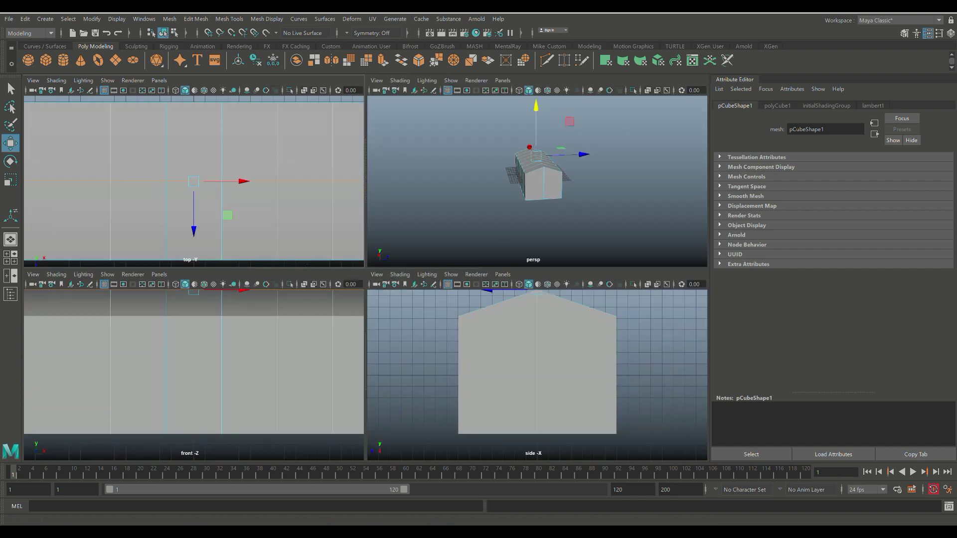
pyautogui.press('space')
pyautogui.moveTo(333, 235); pyautogui.dragTo(284, 235, button='right')
pyautogui.moveTo(150, 365); pyautogui.dragTo(248, 421)
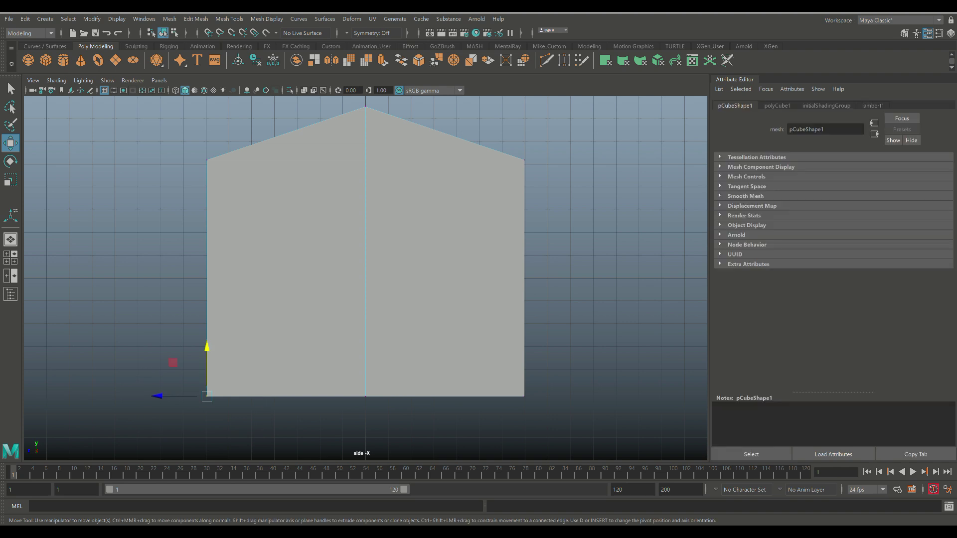
pyautogui.keyDown('shift'); pyautogui.moveTo(493, 357); pyautogui.dragTo(560, 427); pyautogui.keyUp('shift')
pyautogui.press('4')
pyautogui.scroll(-3, 366, 278)
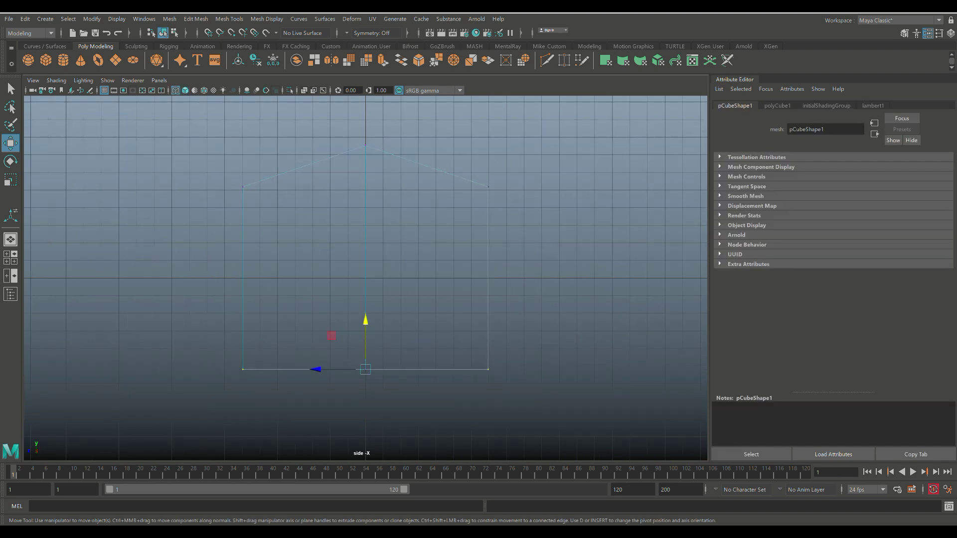
pyautogui.press('r')
pyautogui.moveTo(321, 370); pyautogui.dragTo(279, 370)
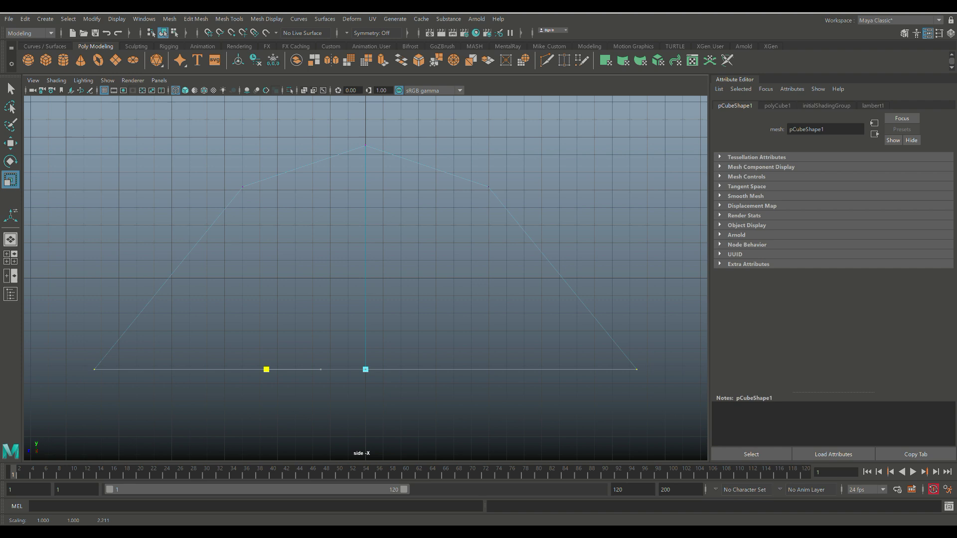
pyautogui.moveTo(266, 369); pyautogui.dragTo(266, 369)
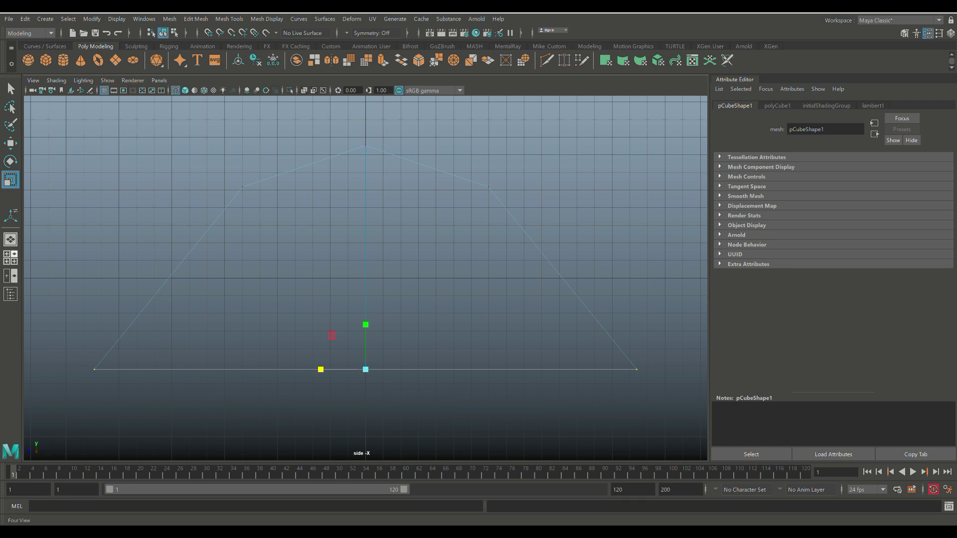
# - In the perspective view, select the lengthwise edges on both sides of the roof and scale them apart along Z by about 1.3 times
pyautogui.click(11, 258)
pyautogui.press('space')
pyautogui.scroll(2, 379, 264)
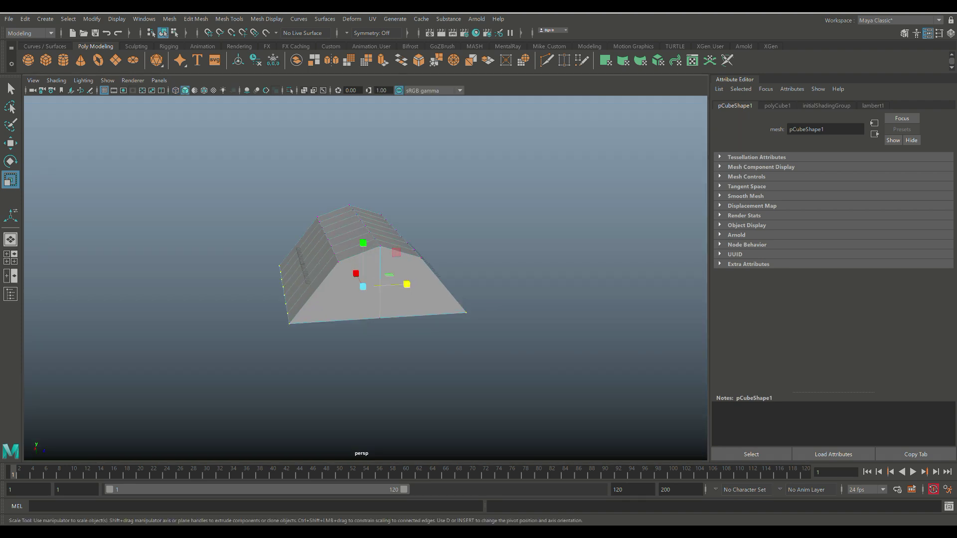
pyautogui.moveTo(349, 279)
pyautogui.keyDown('alt'); pyautogui.mouseDown()
pyautogui.moveTo(391, 248)
pyautogui.moveTo(411, 274)
pyautogui.moveTo(421, 270)
pyautogui.moveTo(338, 266)
pyautogui.moveTo(338, 286)
pyautogui.mouseUp(); pyautogui.keyUp('alt')
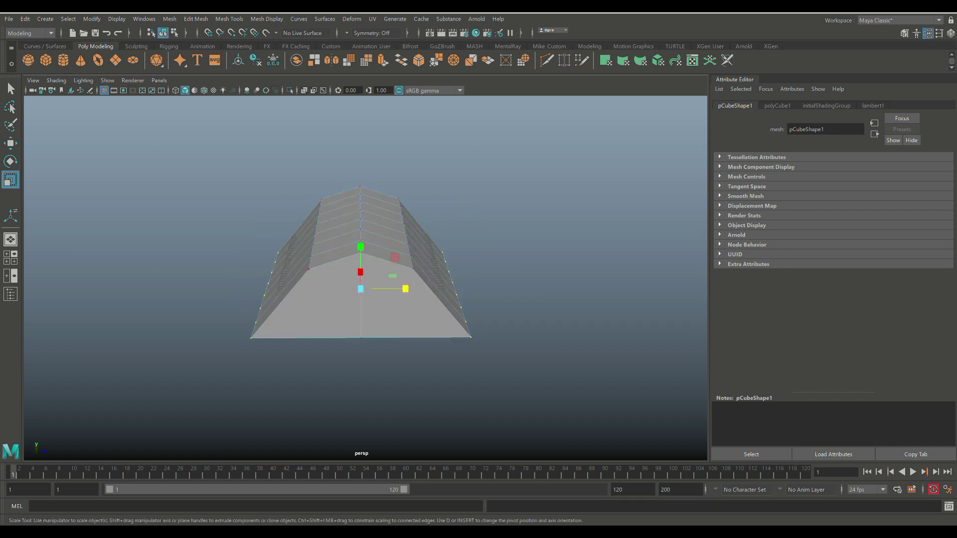
pyautogui.moveTo(312, 263); pyautogui.dragTo(346, 209, button='right')
pyautogui.rightClick(346, 236)
pyautogui.click(360, 214)
pyautogui.click(310, 263)
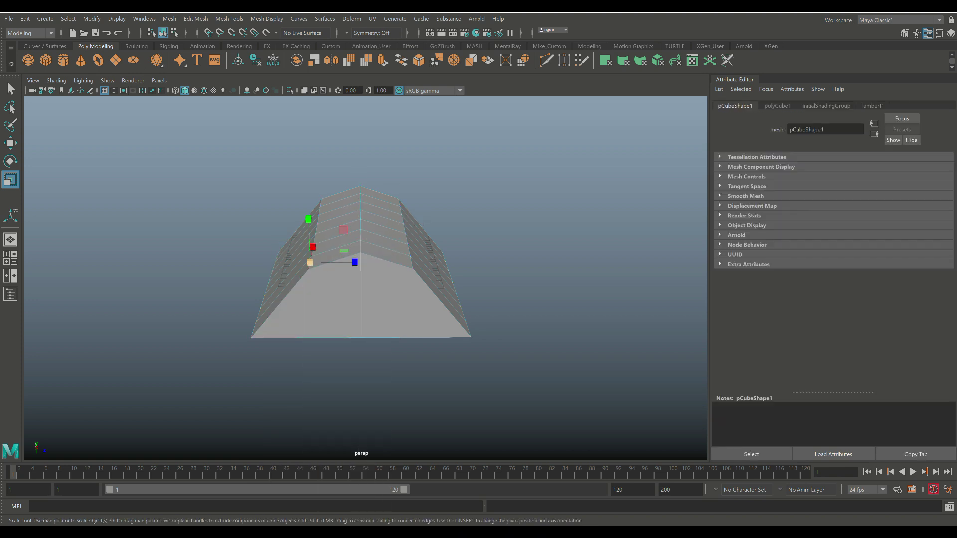
pyautogui.keyDown('shift'); pyautogui.click(321, 203); pyautogui.keyUp('shift')
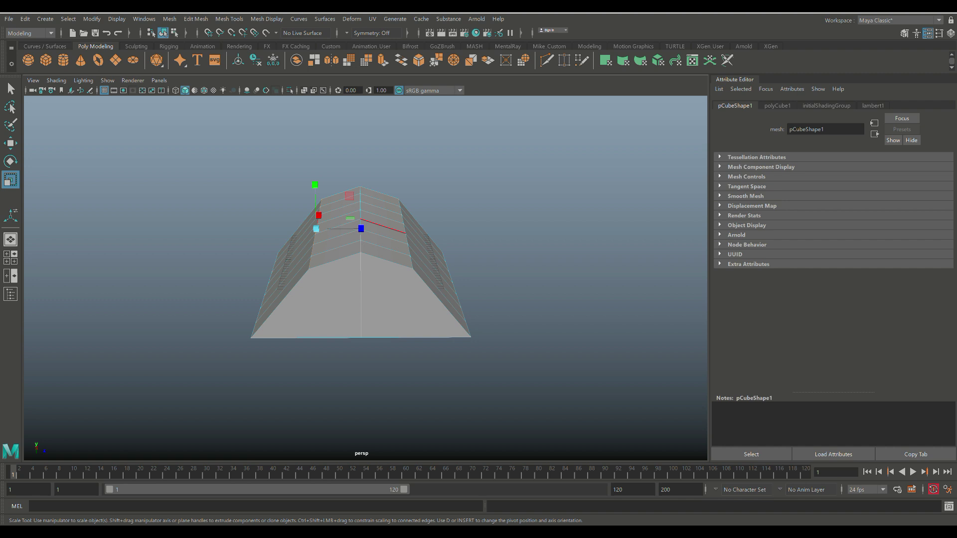
pyautogui.click(360, 229)
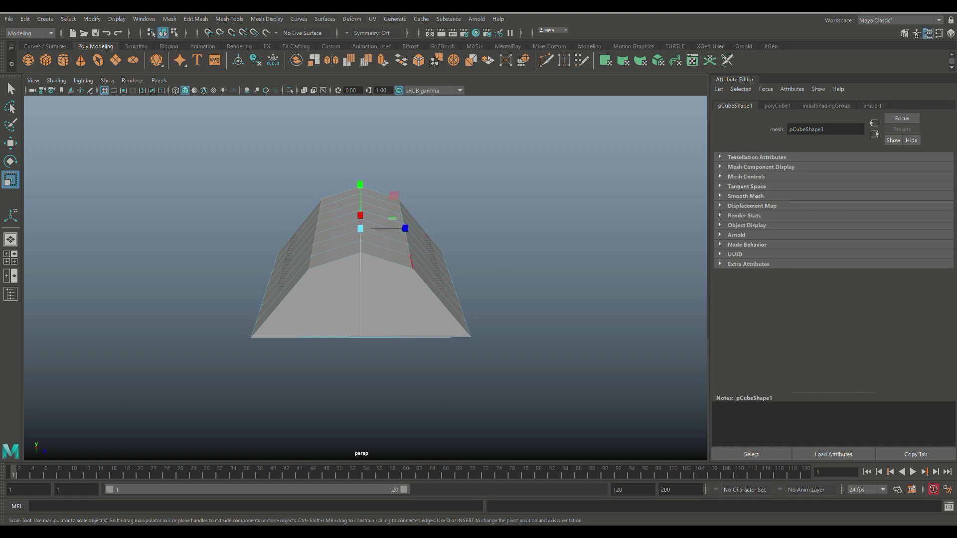
pyautogui.moveTo(405, 229); pyautogui.dragTo(418, 228)
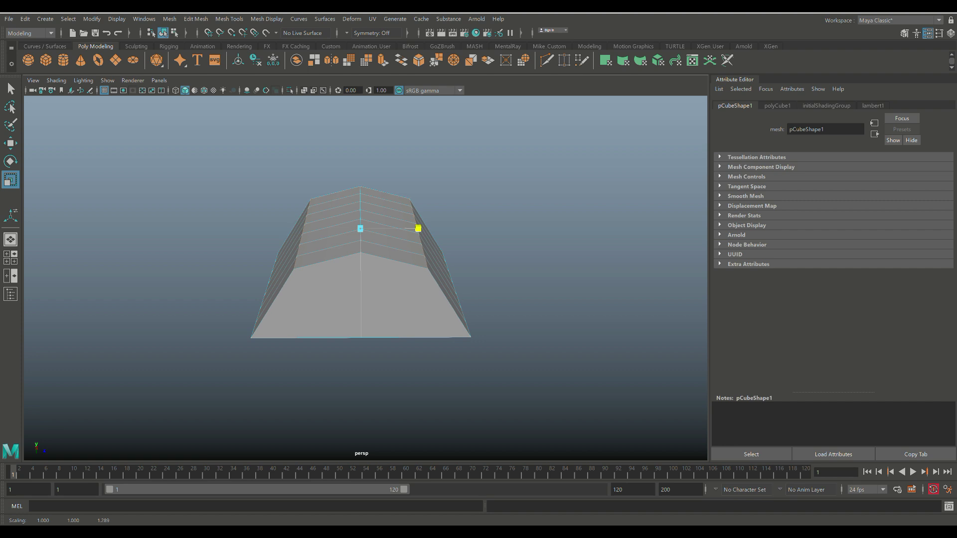
# - Lower the selected roof side edges slightly along Y, widen them a little more along Z, and clear the selection
pyautogui.press('w')
pyautogui.moveTo(360, 180); pyautogui.dragTo(361, 188)
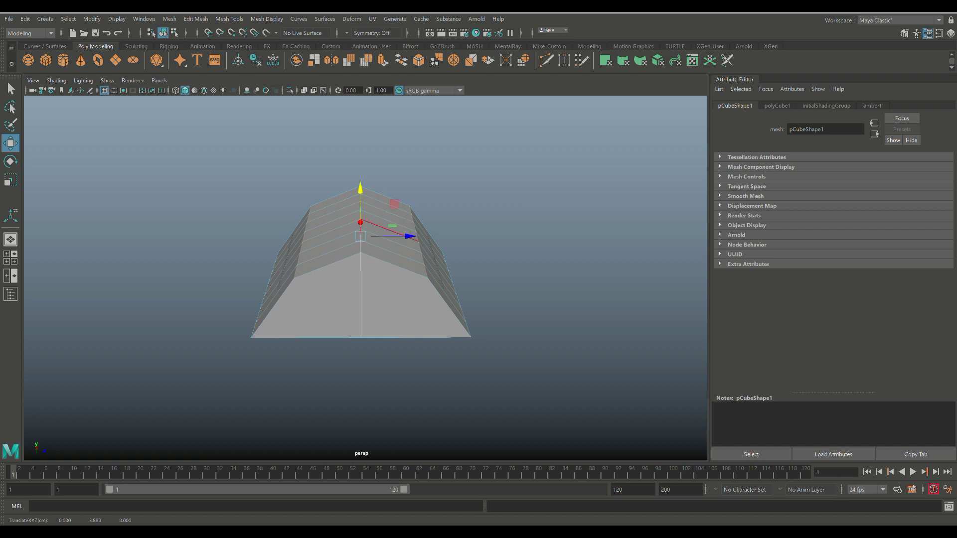
pyautogui.press('r')
pyautogui.moveTo(405, 236); pyautogui.dragTo(412, 236)
pyautogui.click(399, 203)
pyautogui.scroll(-6, 399, 203)
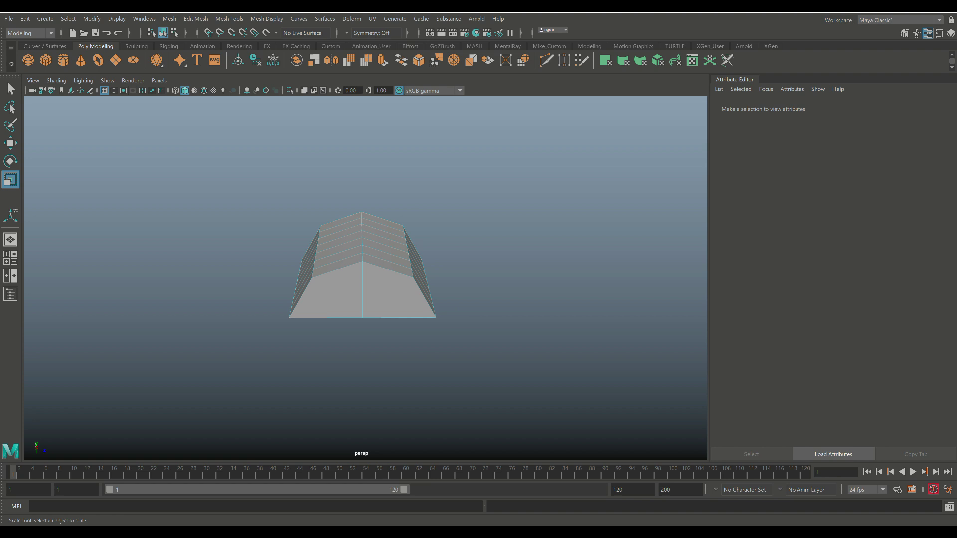
pyautogui.keyDown('alt'); pyautogui.moveTo(399, 204); pyautogui.dragTo(541, 199); pyautogui.keyUp('alt')
pyautogui.scroll(3, 541, 199)
pyautogui.scroll(1, 377, 267)
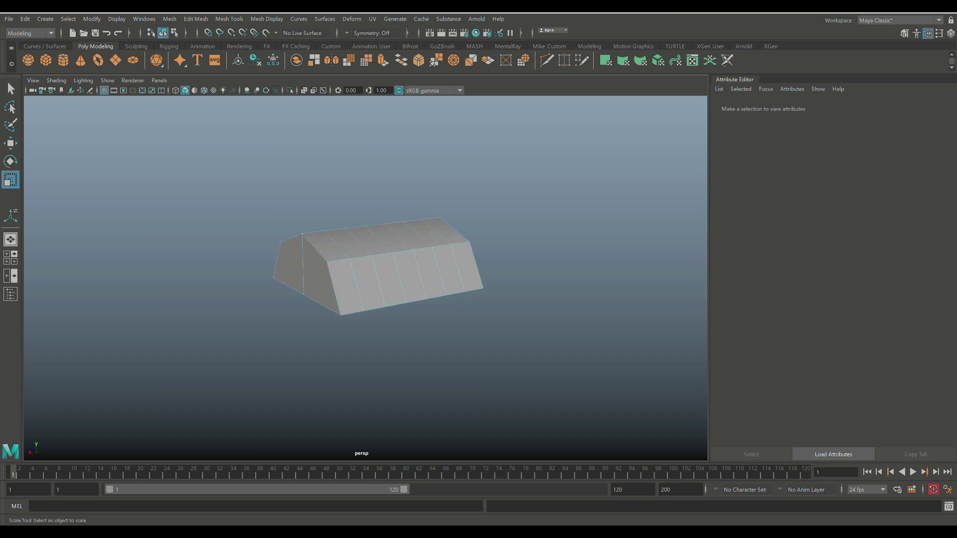
pyautogui.scroll(-3, 377, 267)
pyautogui.scroll(4, 377, 268)
pyautogui.keyDown('alt'); pyautogui.moveTo(377, 267); pyautogui.dragTo(341, 285); pyautogui.keyUp('alt')
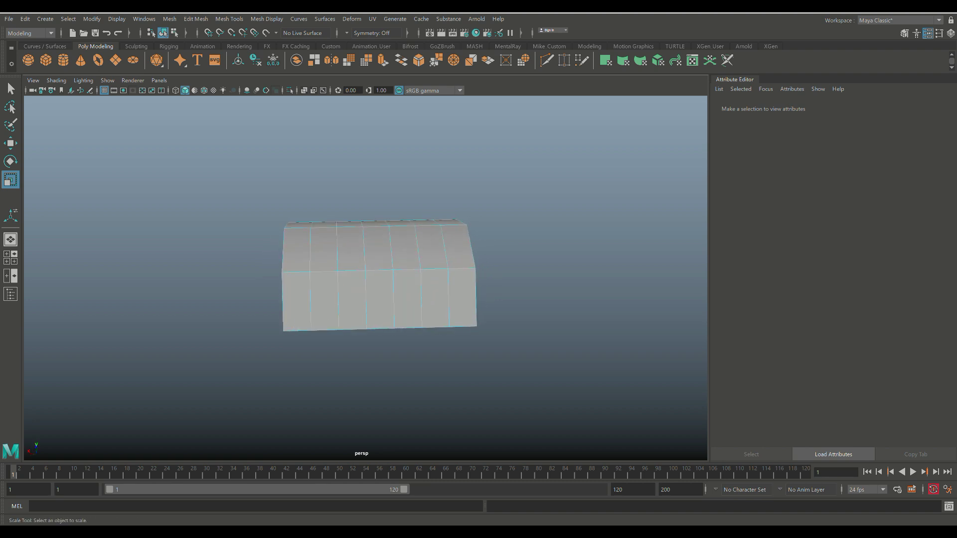
pyautogui.click(267, 19)
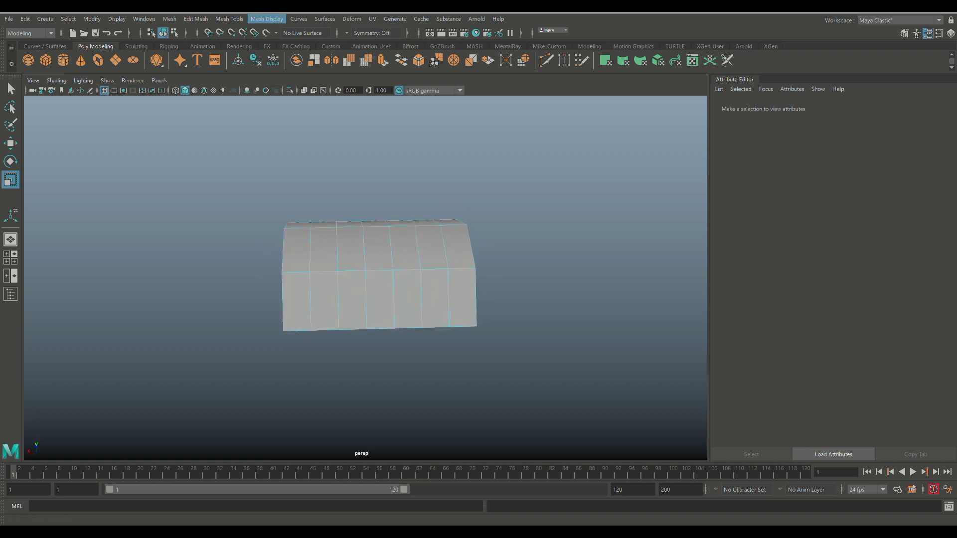
pyautogui.press('Escape')
pyautogui.click(10, 294)
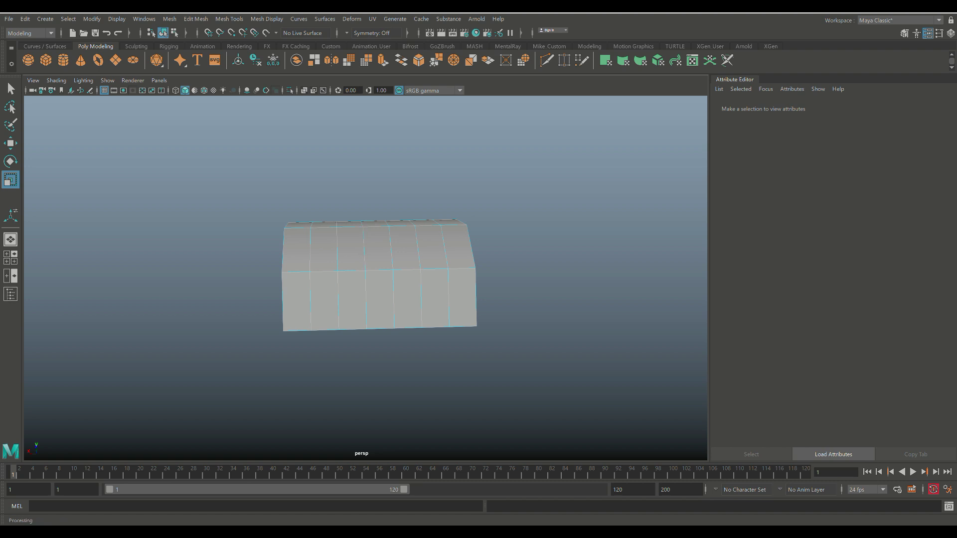
# - Use the Multi-Cut tool to insert edge loops around the body close to each of its two ends
pyautogui.click(905, 33)
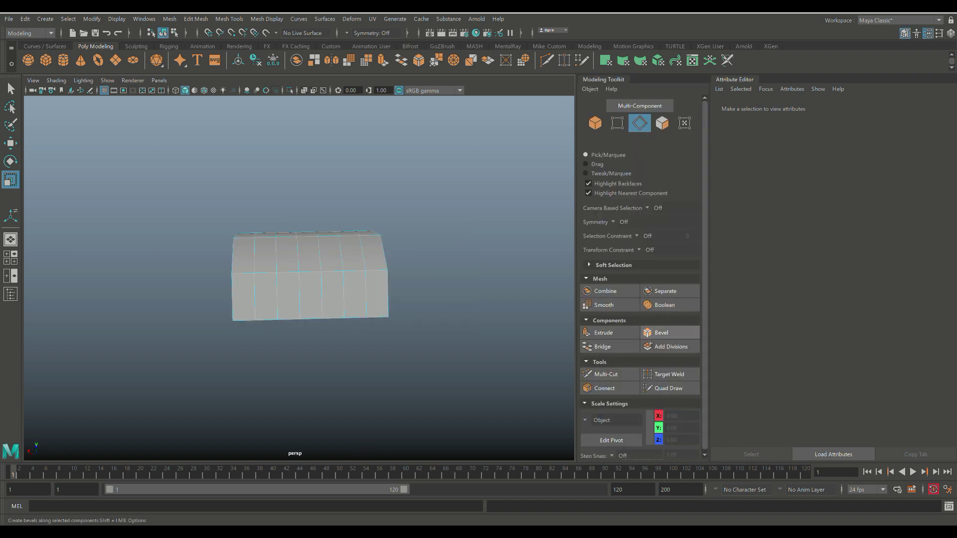
pyautogui.click(606, 374)
pyautogui.scroll(3, 226, 309)
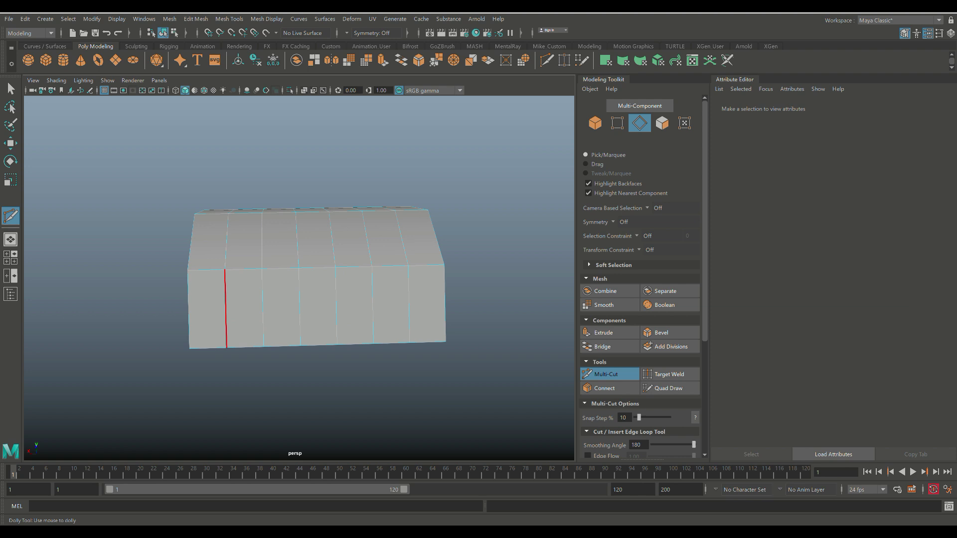
pyautogui.scroll(2, 299, 280)
pyautogui.click(173, 370)
pyautogui.click(192, 291)
pyautogui.click(205, 239)
pyautogui.click(195, 194)
pyautogui.click(181, 196)
pyautogui.click(171, 268)
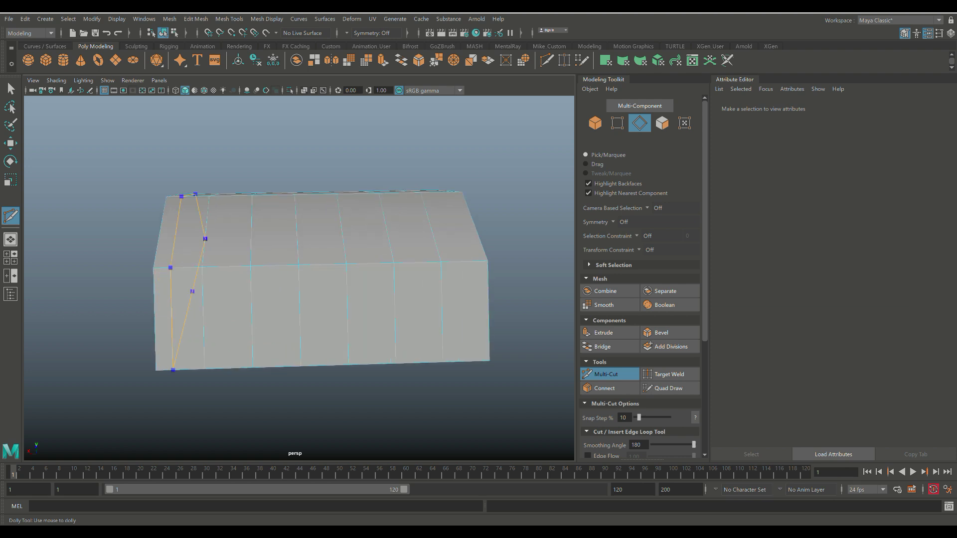
pyautogui.keyDown('ctrl'); pyautogui.click(160, 370); pyautogui.keyUp('ctrl')
pyautogui.keyDown('ctrl'); pyautogui.click(482, 261); pyautogui.keyUp('ctrl')
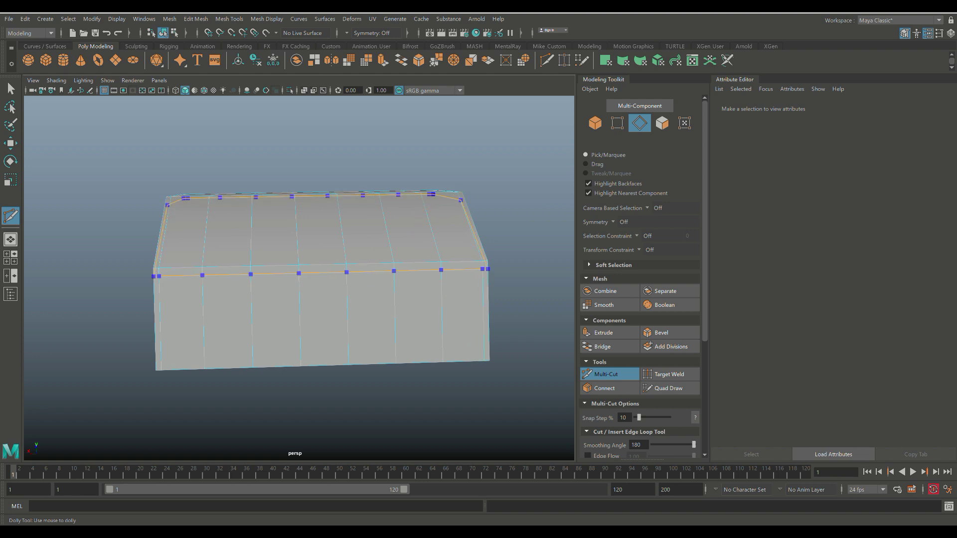
# - Insert lengthwise edge loops around the body just below the roof side edges and just above the base
pyautogui.press('Return')
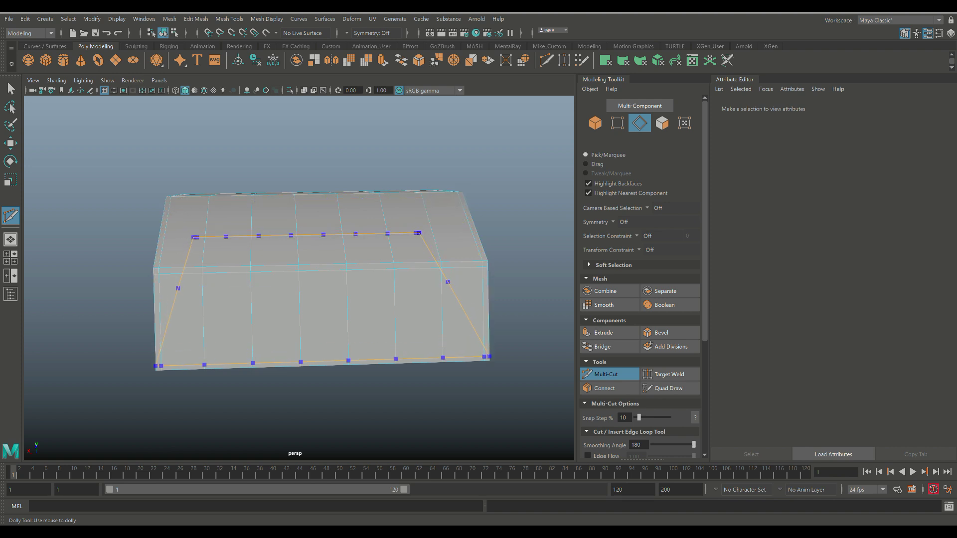
pyautogui.press('Return')
pyautogui.scroll(-5, 299, 278)
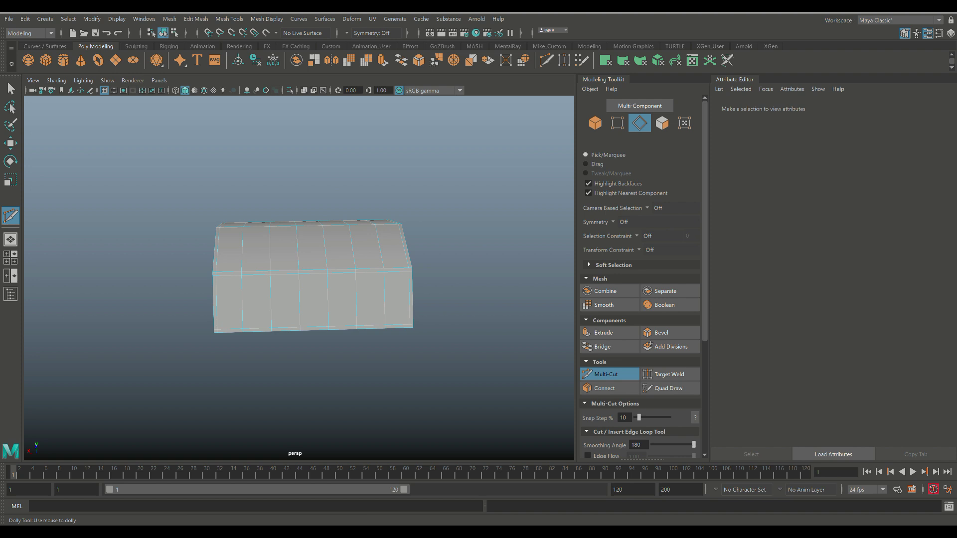
# - Insert two horizontal edge loops around the body, one slightly below the existing loop under the roof and one near mid-height
pyautogui.keyDown('alt'); pyautogui.moveTo(194, 299); pyautogui.dragTo(267, 292); pyautogui.keyUp('alt')
pyautogui.scroll(5, 250, 309)
pyautogui.click(244, 314)
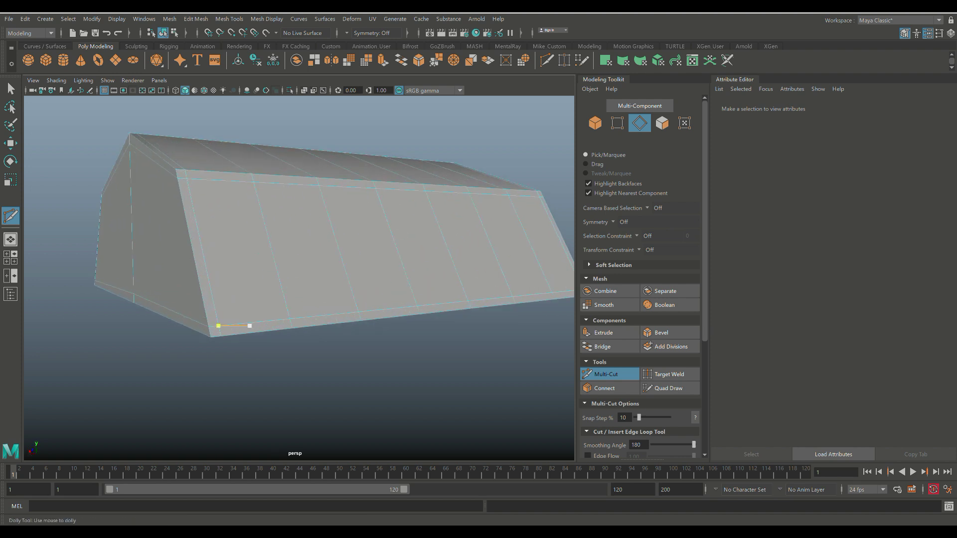
pyautogui.scroll(2, 249, 325)
pyautogui.scroll(-3, 212, 307)
pyautogui.press('Escape')
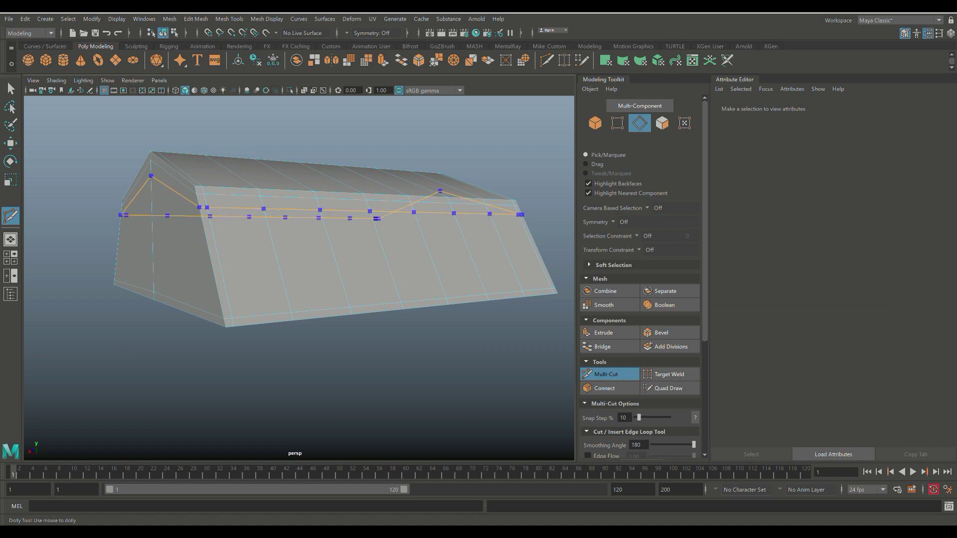
pyautogui.keyDown('ctrl'); pyautogui.click(200, 207); pyautogui.keyUp('ctrl')
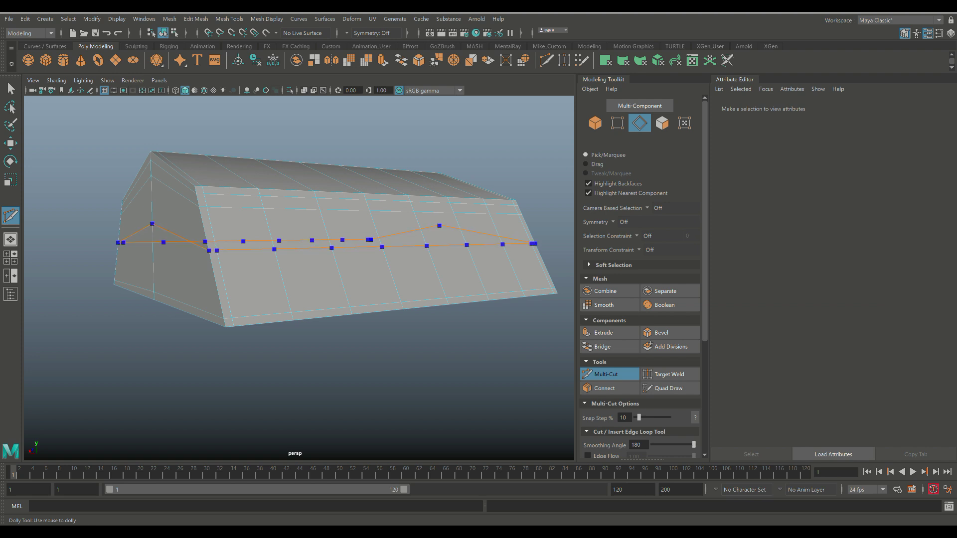
pyautogui.keyDown('ctrl'); pyautogui.click(209, 252); pyautogui.keyUp('ctrl')
# - Insert a lengthwise edge loop on each side of the centre line, running over the roof and down the end wall
pyautogui.scroll(-4, 208, 269)
pyautogui.keyDown('alt'); pyautogui.moveTo(207, 269); pyautogui.dragTo(294, 312); pyautogui.keyUp('alt')
pyautogui.scroll(4, 305, 311)
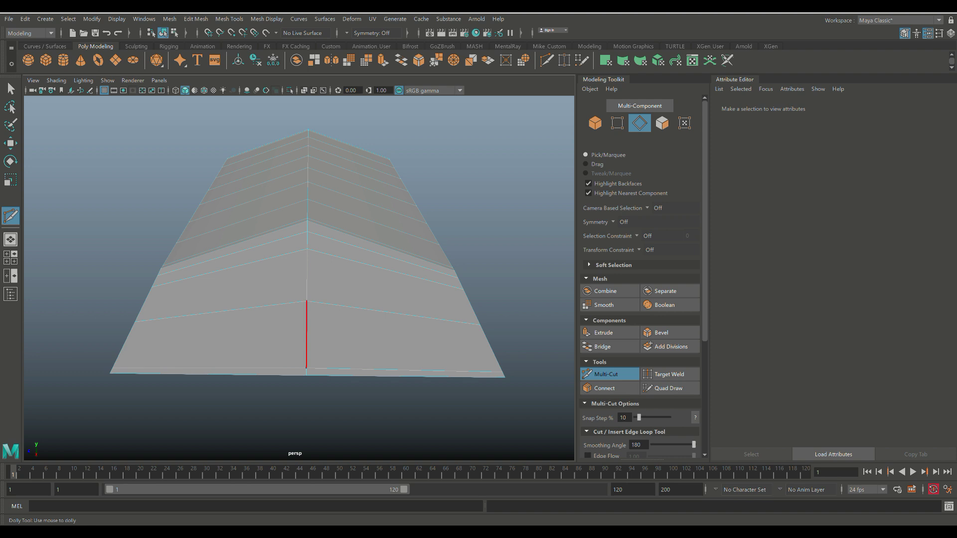
pyautogui.moveTo(329, 137); pyautogui.dragTo(355, 375)
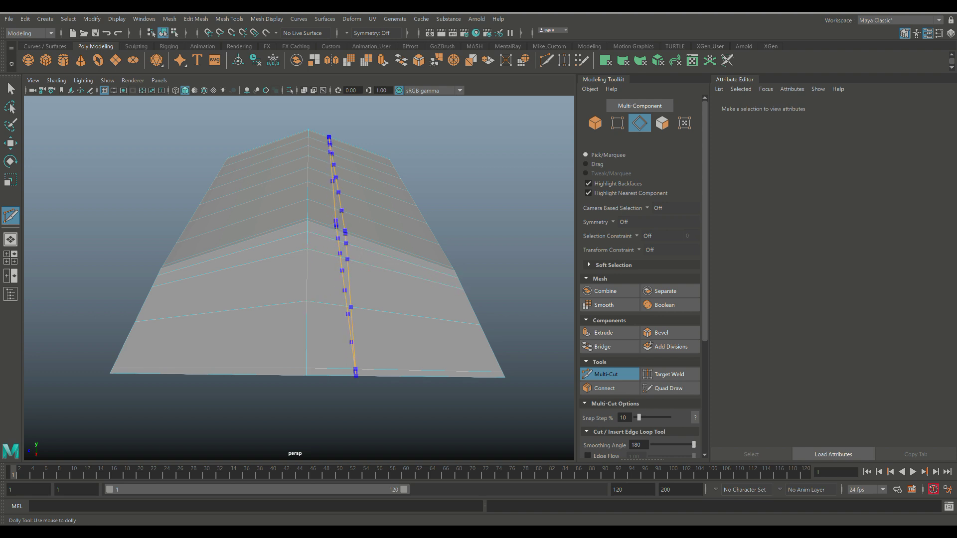
pyautogui.keyDown('ctrl'); pyautogui.click(353, 307); pyautogui.keyUp('ctrl')
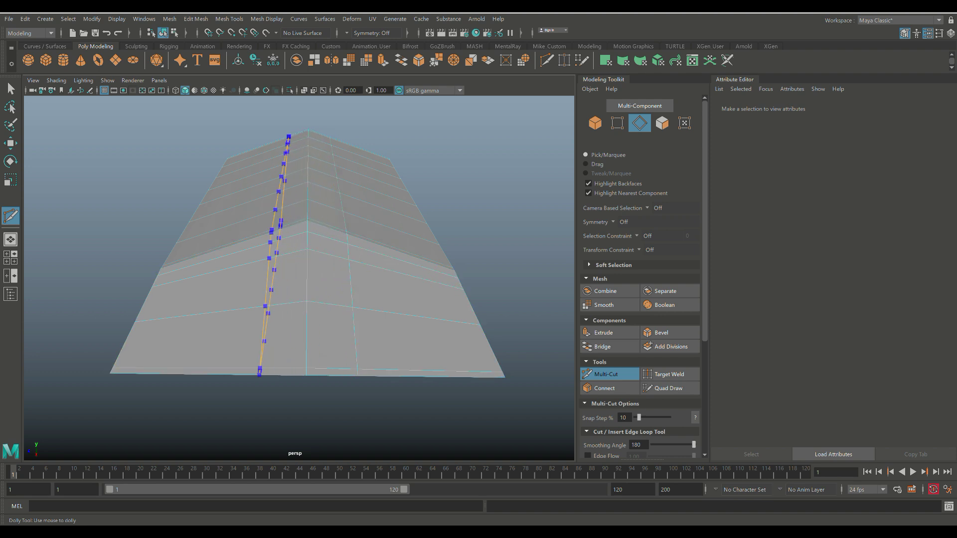
pyautogui.press('Return')
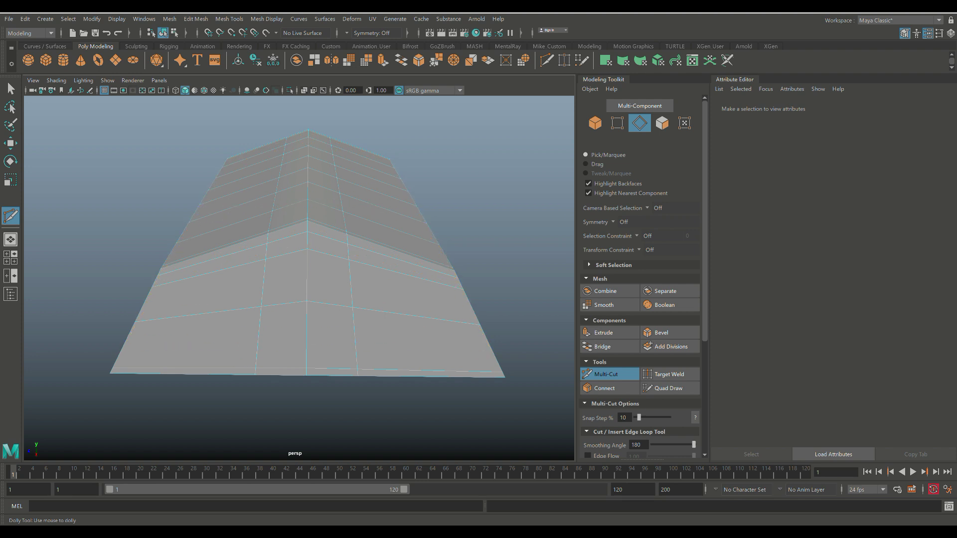
# - Insert a lengthwise edge loop close to each outer side of the roof and end wall, and leave the Multi-Cut tool
pyautogui.scroll(-4, 304, 255)
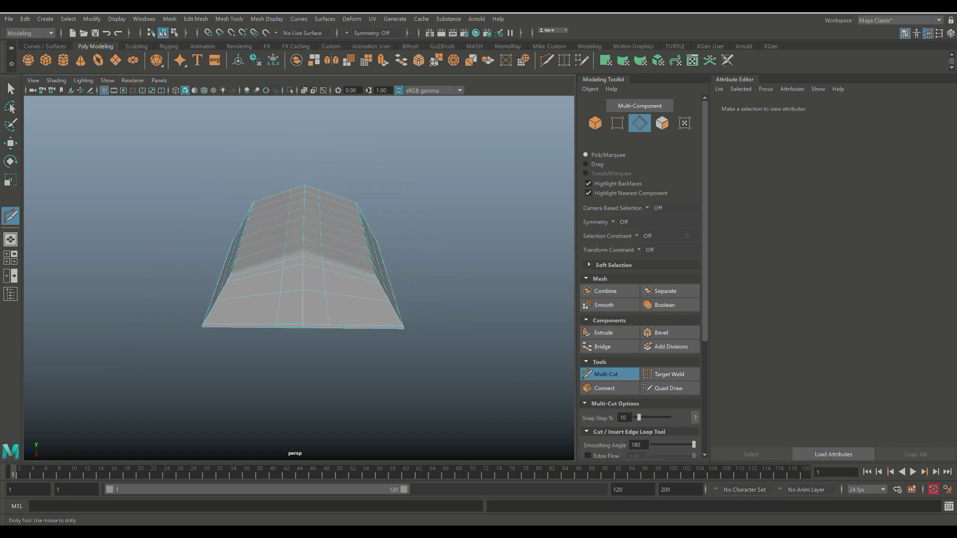
pyautogui.scroll(2, 304, 257)
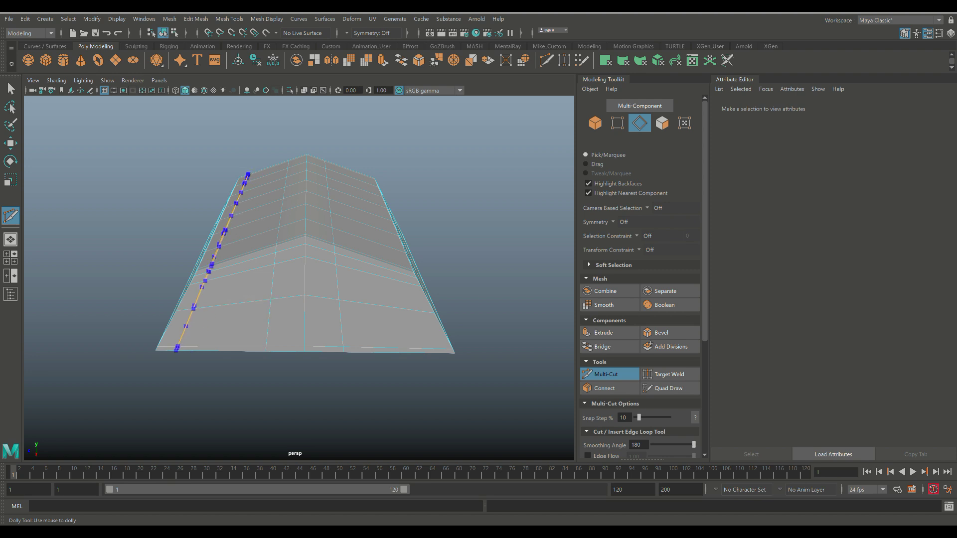
pyautogui.keyDown('ctrl'); pyautogui.click(187, 309); pyautogui.keyUp('ctrl')
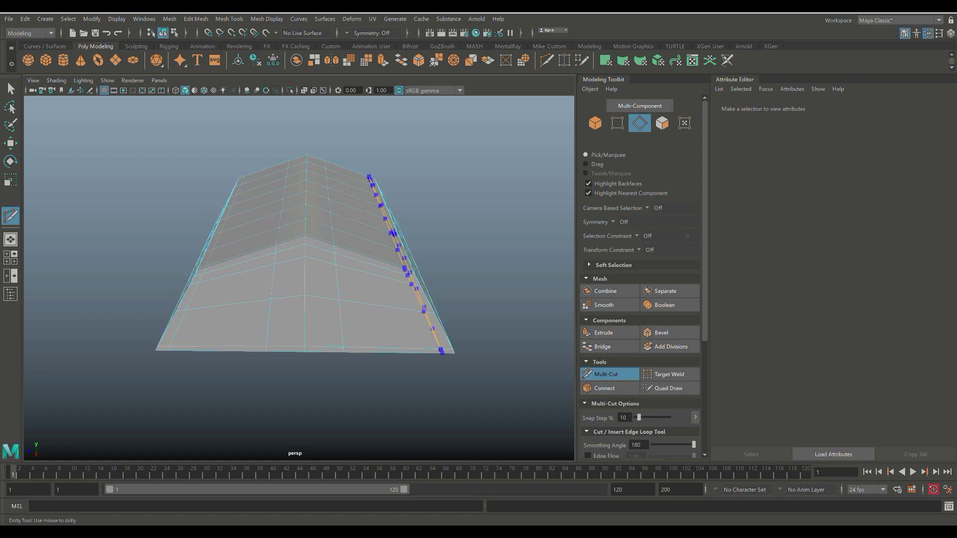
pyautogui.keyDown('ctrl'); pyautogui.click(427, 312); pyautogui.keyUp('ctrl')
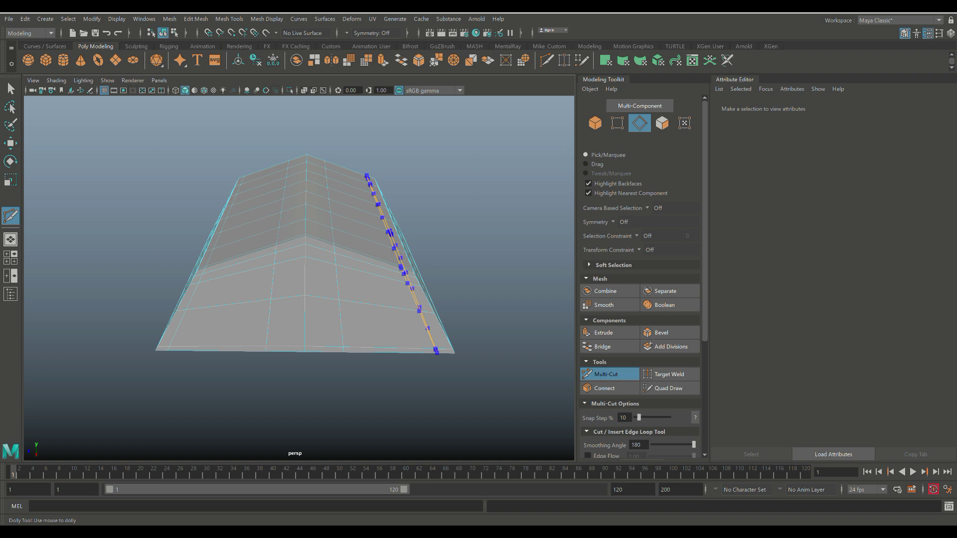
pyautogui.scroll(-3, 323, 344)
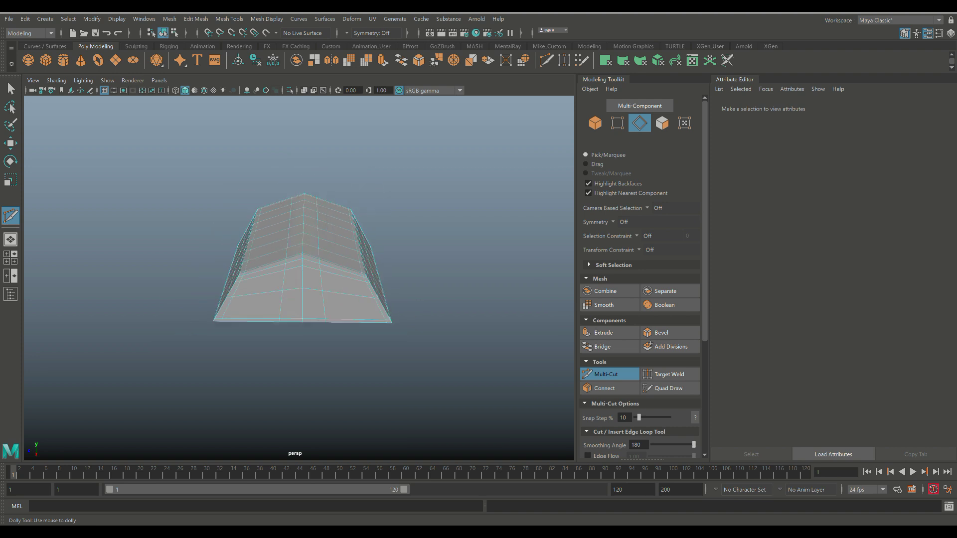
pyautogui.press('q')
# - Delete three alternating faces in the upper row of one long wall to open its windows
pyautogui.scroll(4, 304, 269)
pyautogui.scroll(-3, 305, 269)
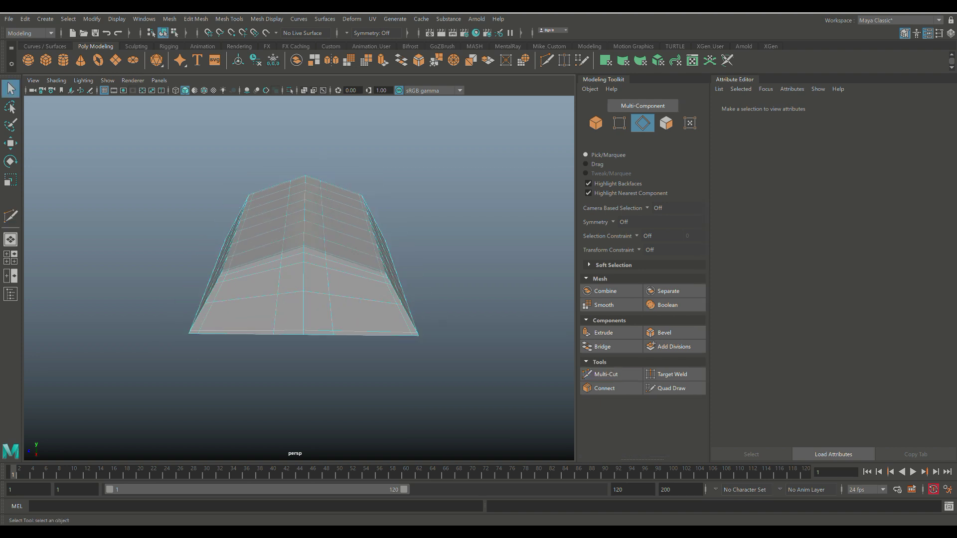
pyautogui.keyDown('alt'); pyautogui.moveTo(279, 279); pyautogui.dragTo(435, 275); pyautogui.keyUp('alt')
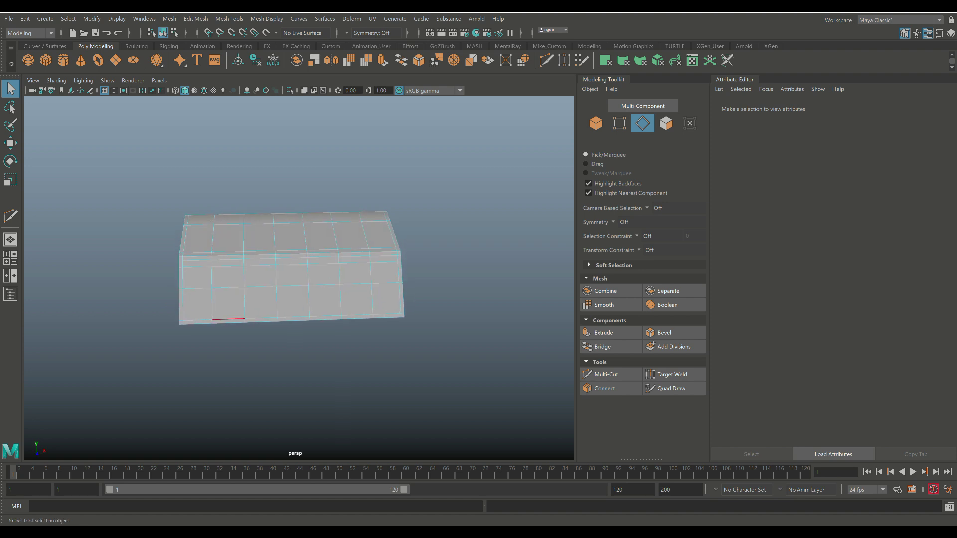
pyautogui.moveTo(220, 261); pyautogui.dragTo(222, 287, button='right')
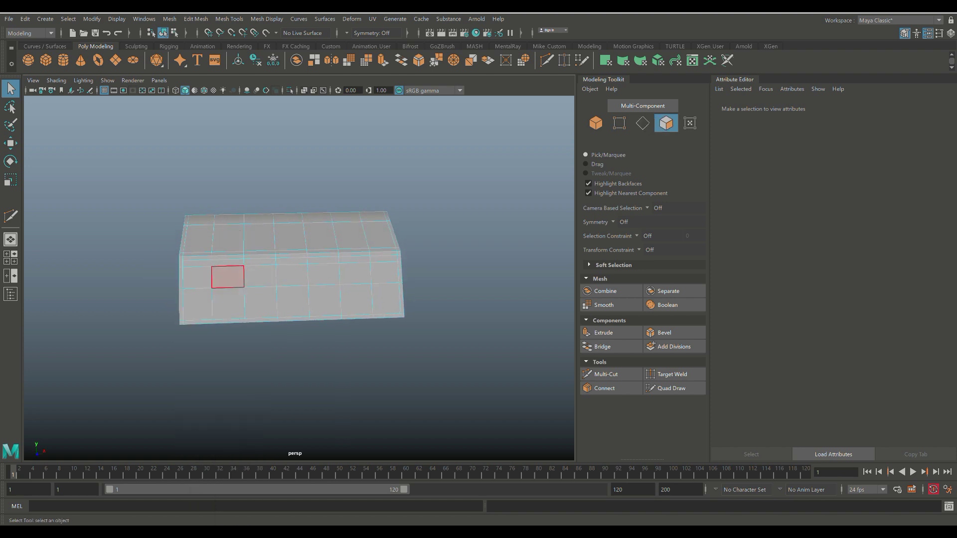
pyautogui.click(228, 277)
pyautogui.keyDown('shift'); pyautogui.click(355, 272); pyautogui.keyUp('shift')
pyautogui.keyDown('shift'); pyautogui.click(291, 274); pyautogui.keyUp('shift')
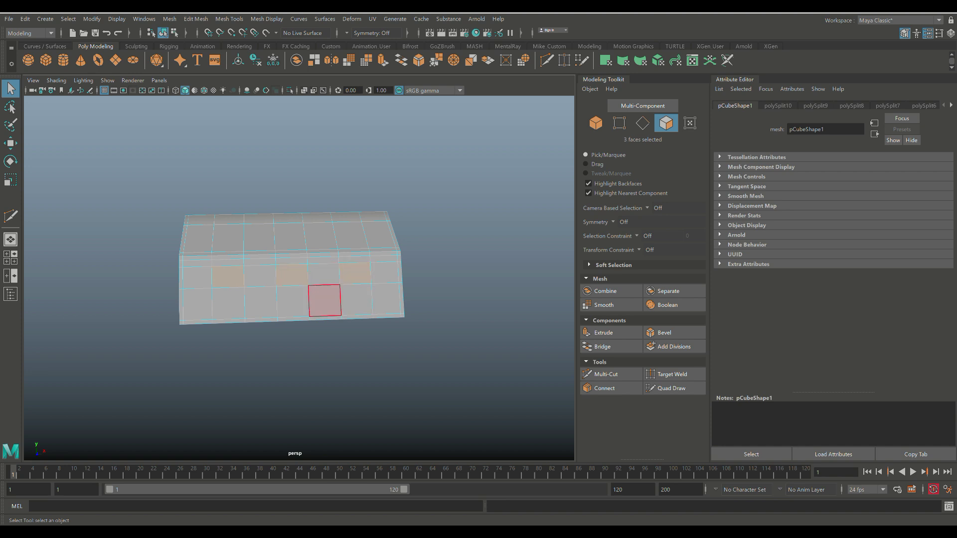
pyautogui.press('Delete')
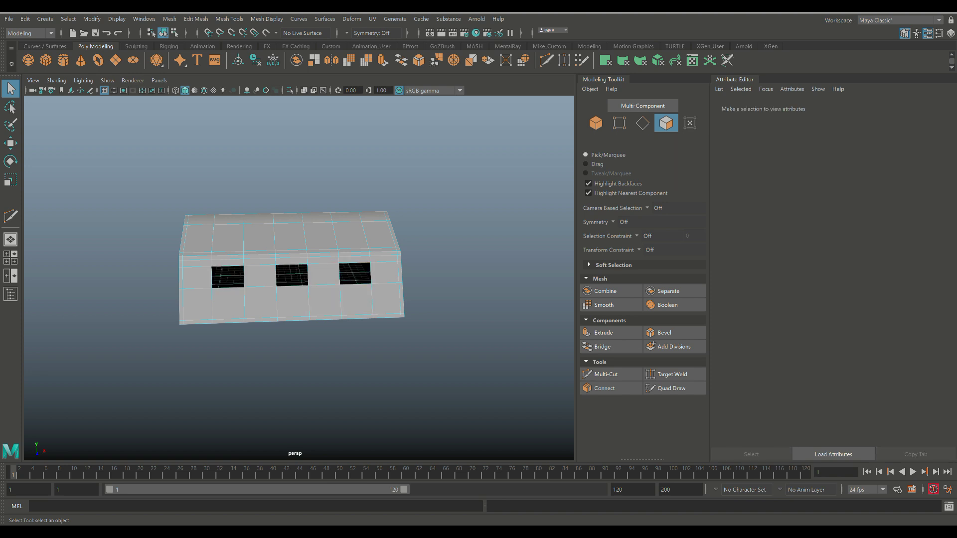
# - Delete the three matching upper-row faces on the opposite long wall to open its windows
pyautogui.keyDown('alt'); pyautogui.moveTo(439, 299); pyautogui.dragTo(240, 305); pyautogui.keyUp('alt')
pyautogui.click(268, 290)
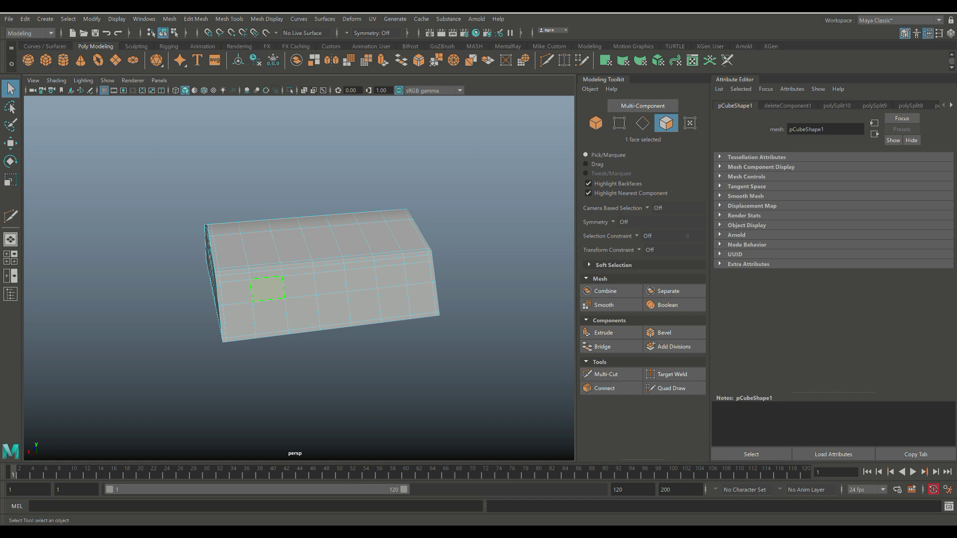
pyautogui.keyDown('shift'); pyautogui.click(331, 283); pyautogui.keyUp('shift')
pyautogui.keyDown('shift'); pyautogui.click(392, 276); pyautogui.keyUp('shift')
pyautogui.press('Delete')
# - With the Multi-Cut tool, add a lengthwise edge loop on each side of the end wall between its inner and outer loops
pyautogui.scroll(3, 384, 315)
pyautogui.keyDown('alt'); pyautogui.moveTo(383, 314); pyautogui.dragTo(478, 302); pyautogui.keyUp('alt')
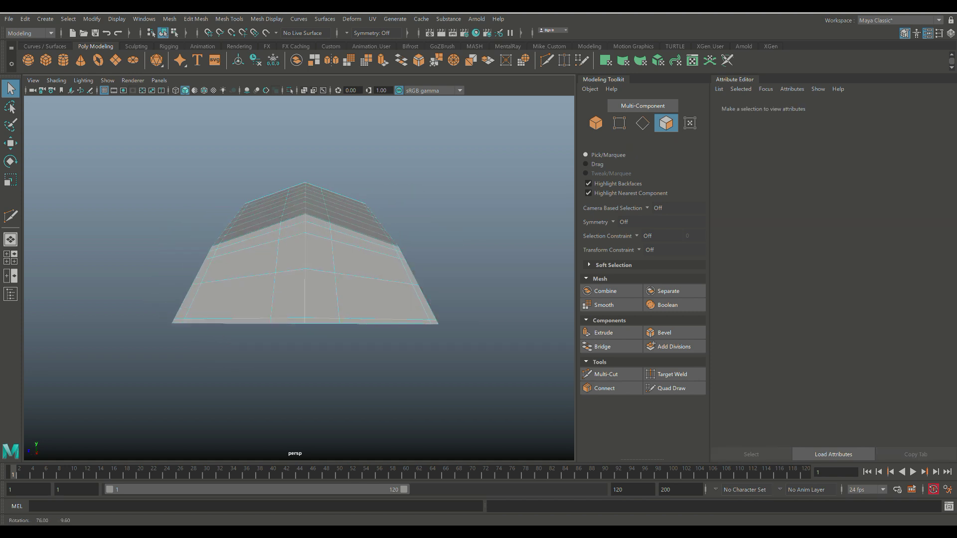
pyautogui.scroll(3, 307, 264)
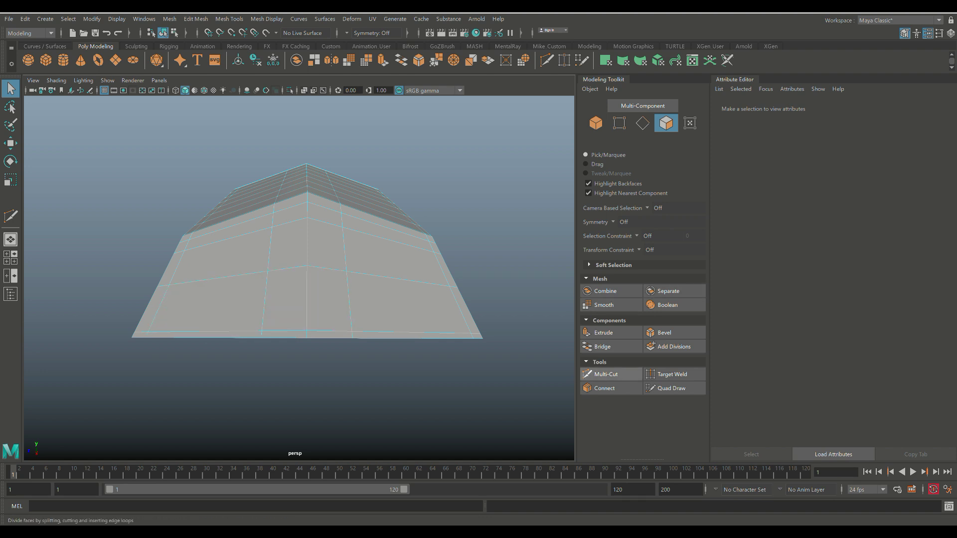
pyautogui.click(606, 374)
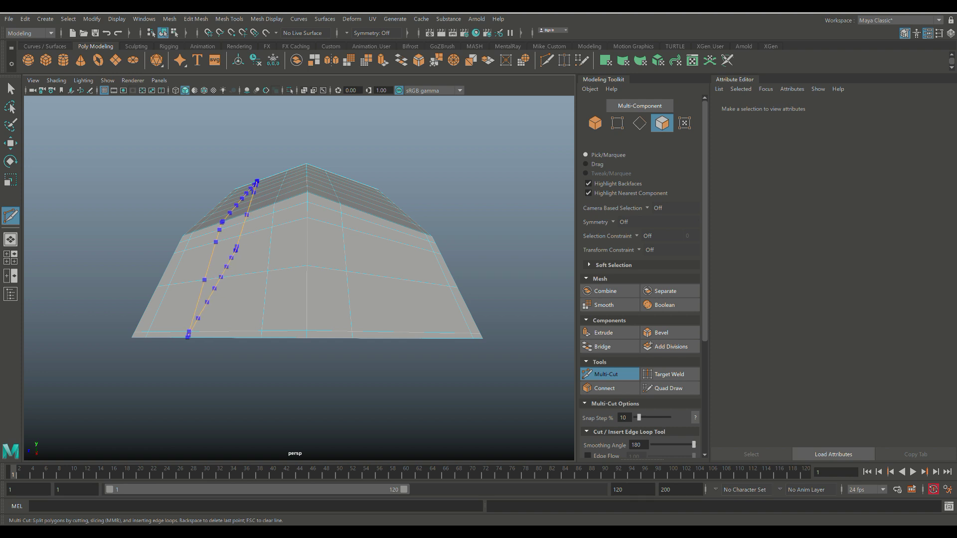
pyautogui.keyDown('ctrl'); pyautogui.click(220, 230); pyautogui.keyUp('ctrl')
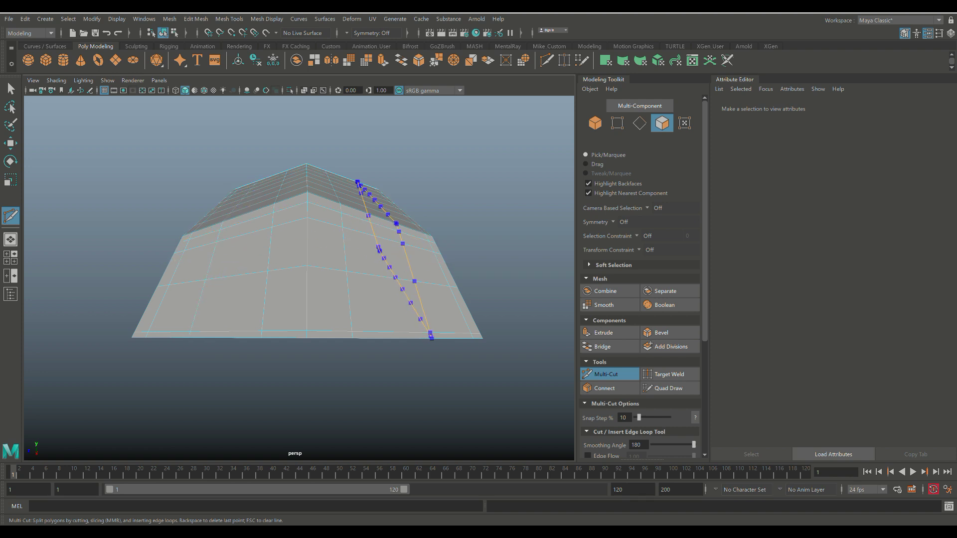
pyautogui.keyDown('ctrl'); pyautogui.click(396, 223); pyautogui.keyUp('ctrl')
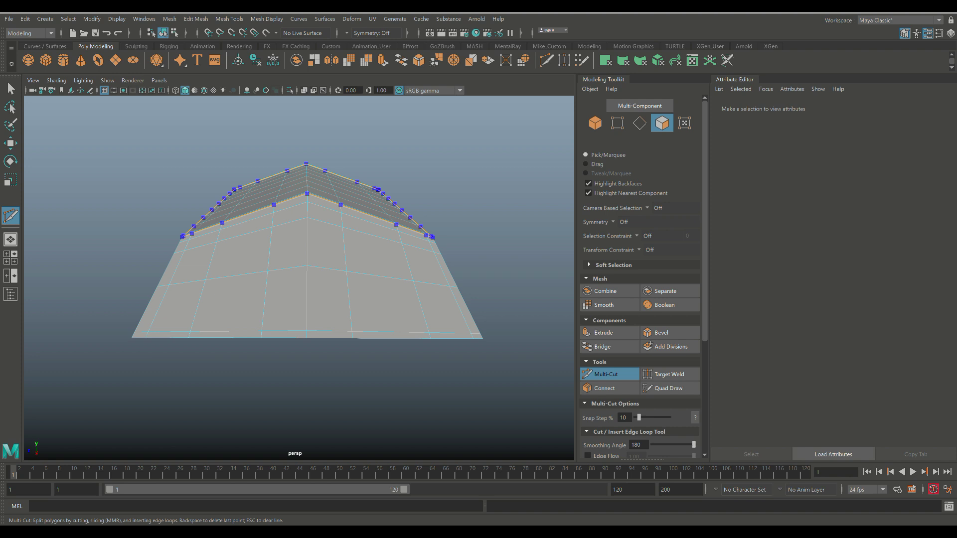
pyautogui.press('q')
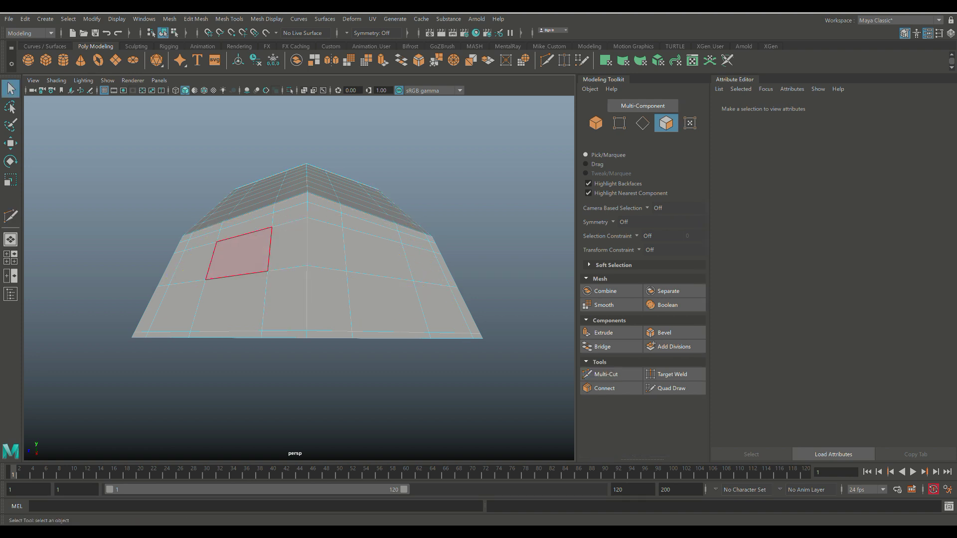
# - Delete one upper face on each side of the end wall's centre to open two windows
pyautogui.moveTo(247, 255); pyautogui.dragTo(247, 273, button='right')
pyautogui.click(243, 258)
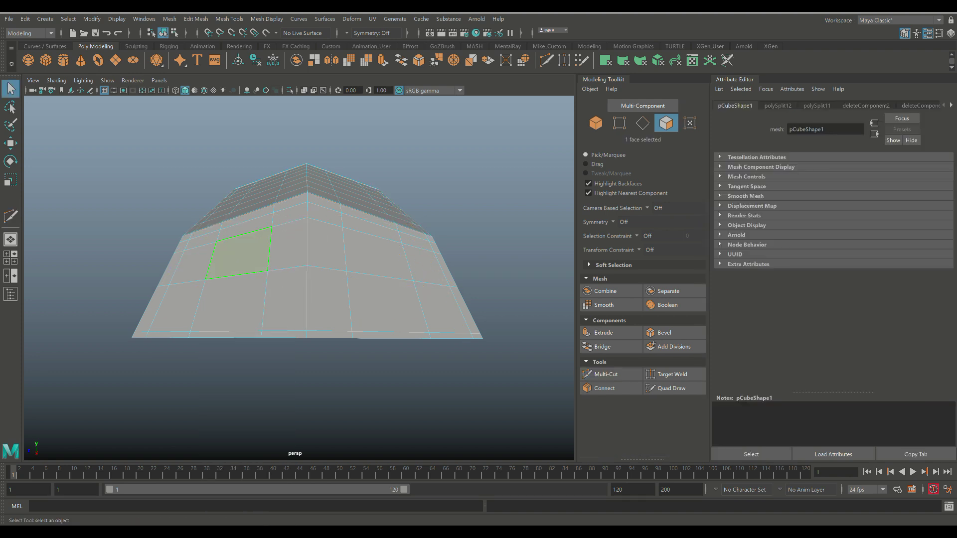
pyautogui.keyDown('shift'); pyautogui.click(378, 255); pyautogui.keyUp('shift')
pyautogui.press('Delete')
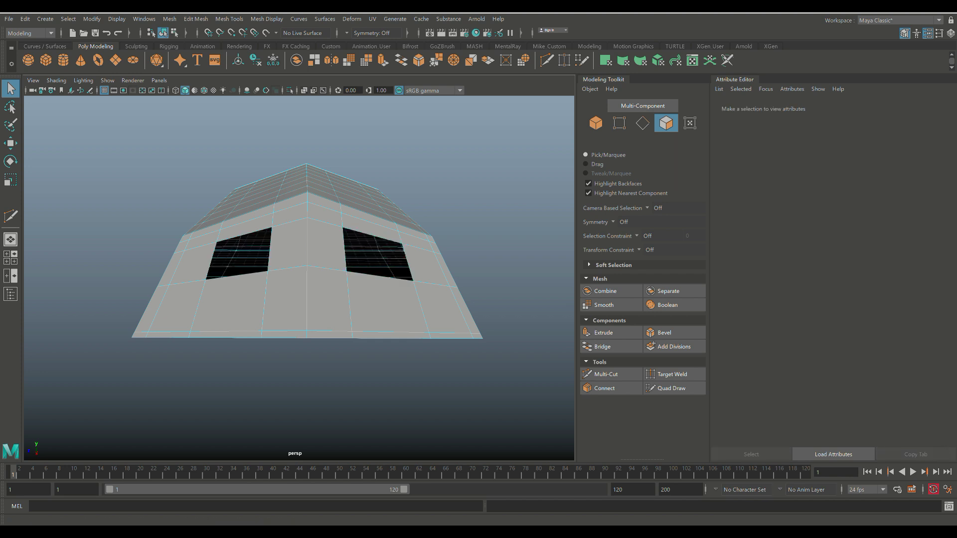
# - Insert an edge loop on each side of the end wall's centre line, close to the inner edges of the two windows
pyautogui.click(612, 374)
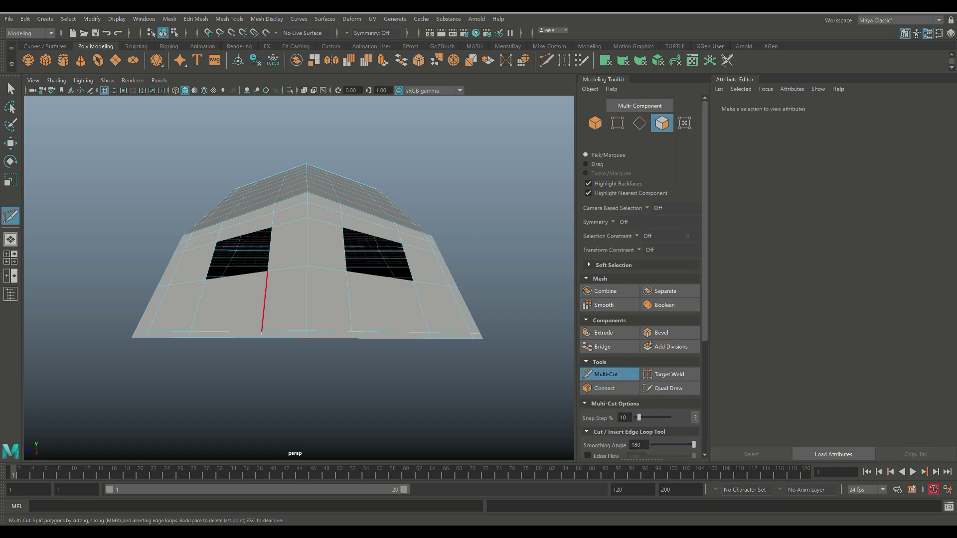
pyautogui.press('ctrl')
pyautogui.press('q')
# - Delete the four central faces between the end windows and the two narrow faces beneath them to open a doorway
pyautogui.moveTo(293, 252); pyautogui.dragTo(293, 282, button='right')
pyautogui.click(293, 249)
pyautogui.click(293, 248)
pyautogui.keyDown('shift'); pyautogui.click(322, 247); pyautogui.keyUp('shift')
pyautogui.keyDown('shift'); pyautogui.click(322, 296); pyautogui.keyUp('shift')
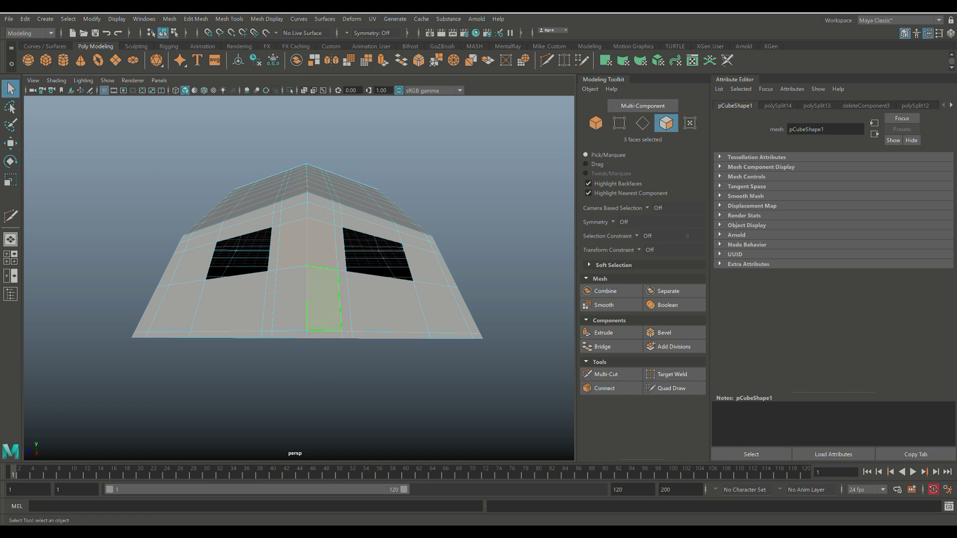
pyautogui.keyDown('shift'); pyautogui.click(293, 297); pyautogui.keyUp('shift')
pyautogui.press('Delete')
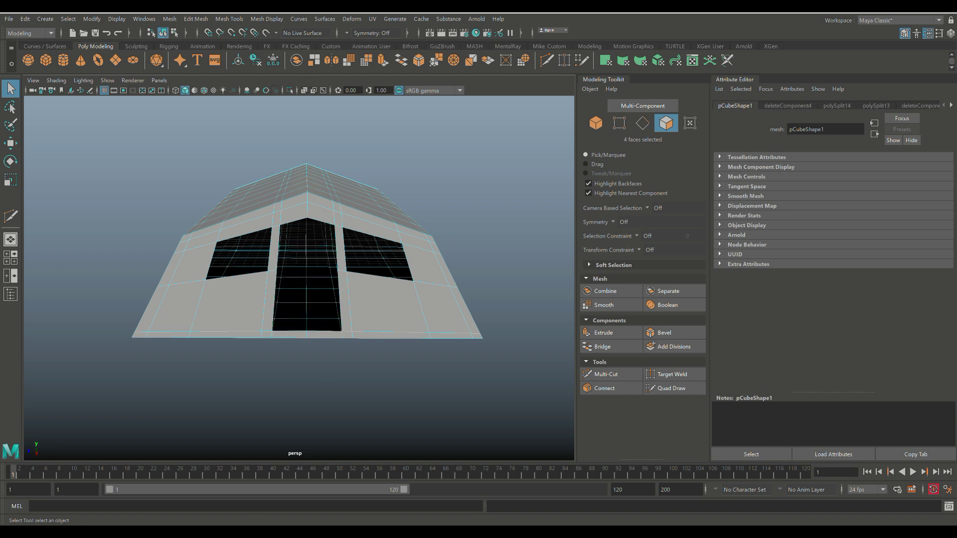
pyautogui.click(290, 335)
pyautogui.keyDown('shift'); pyautogui.click(321, 335); pyautogui.keyUp('shift')
pyautogui.press('Delete')
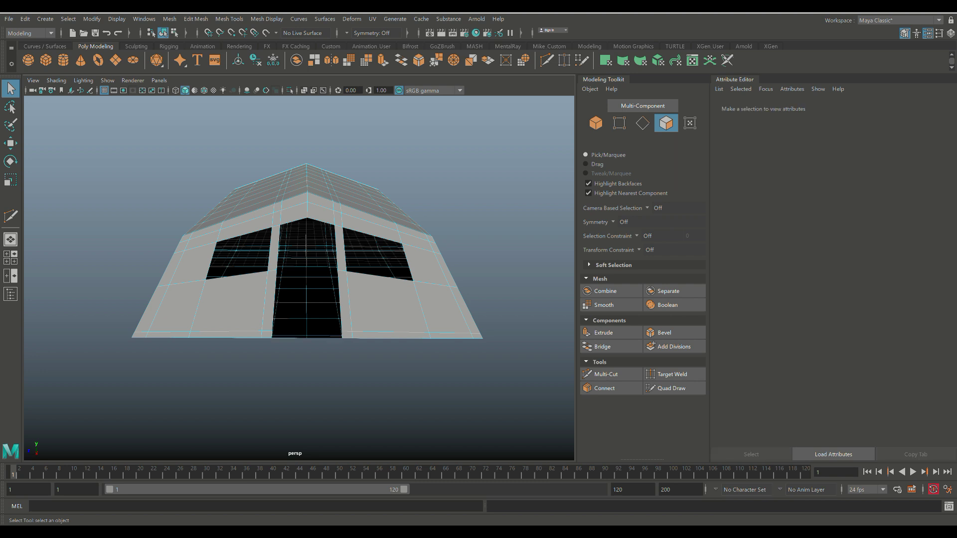
# - Delete the underside faces inside the narrow border strip to open the bottom of the body
pyautogui.keyDown('alt'); pyautogui.moveTo(319, 329); pyautogui.dragTo(298, 146); pyautogui.keyUp('alt')
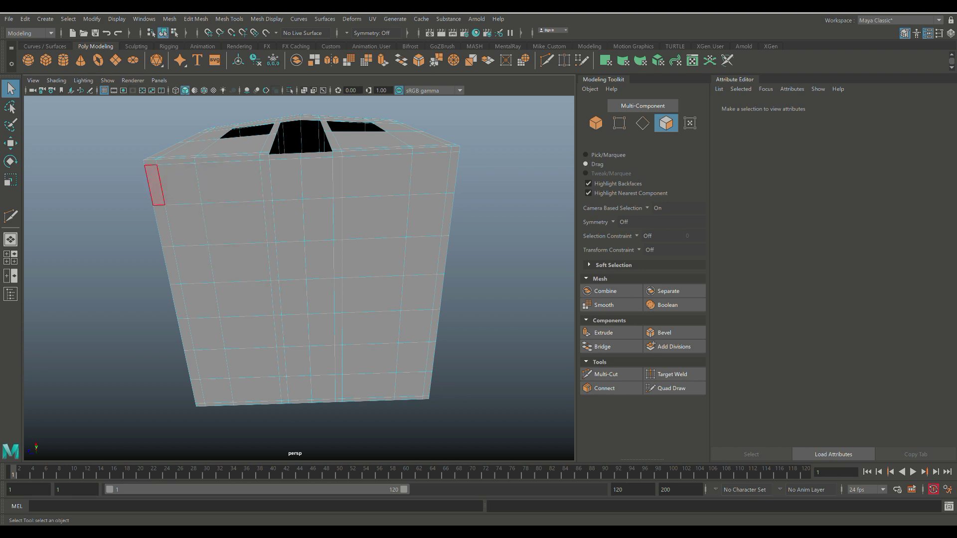
pyautogui.moveTo(150, 162)
pyautogui.mouseDown()
pyautogui.moveTo(222, 180)
pyautogui.moveTo(227, 159)
pyautogui.moveTo(432, 150)
pyautogui.moveTo(428, 173)
pyautogui.moveTo(282, 181)
pyautogui.moveTo(187, 226)
pyautogui.moveTo(377, 217)
pyautogui.moveTo(421, 257)
pyautogui.moveTo(239, 262)
pyautogui.moveTo(202, 299)
pyautogui.moveTo(419, 292)
pyautogui.moveTo(209, 364)
pyautogui.moveTo(217, 392)
pyautogui.moveTo(412, 384)
pyautogui.moveTo(369, 327)
pyautogui.moveTo(324, 359)
pyautogui.moveTo(252, 363)
pyautogui.moveTo(338, 329)
pyautogui.mouseUp()
pyautogui.press('Delete')
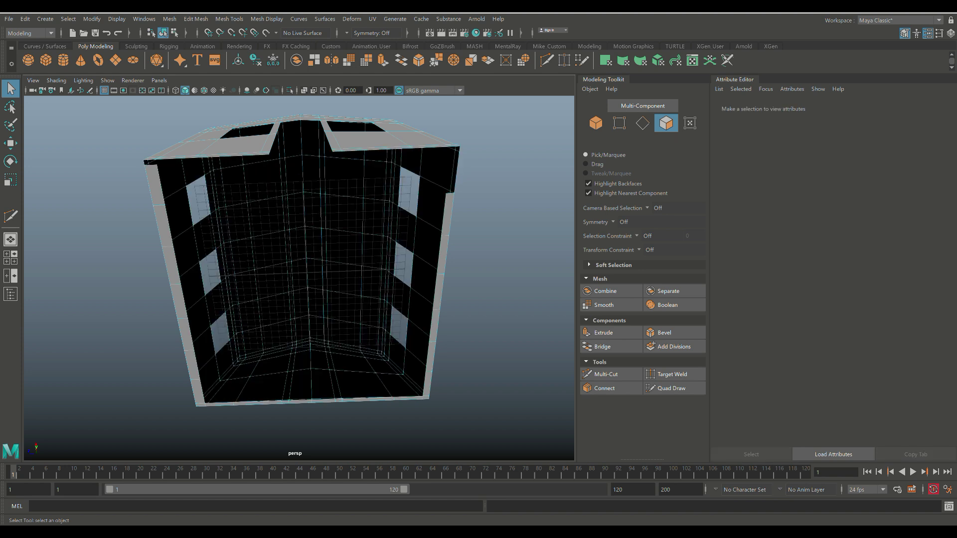
pyautogui.scroll(-2, 301, 269)
pyautogui.scroll(1, 301, 269)
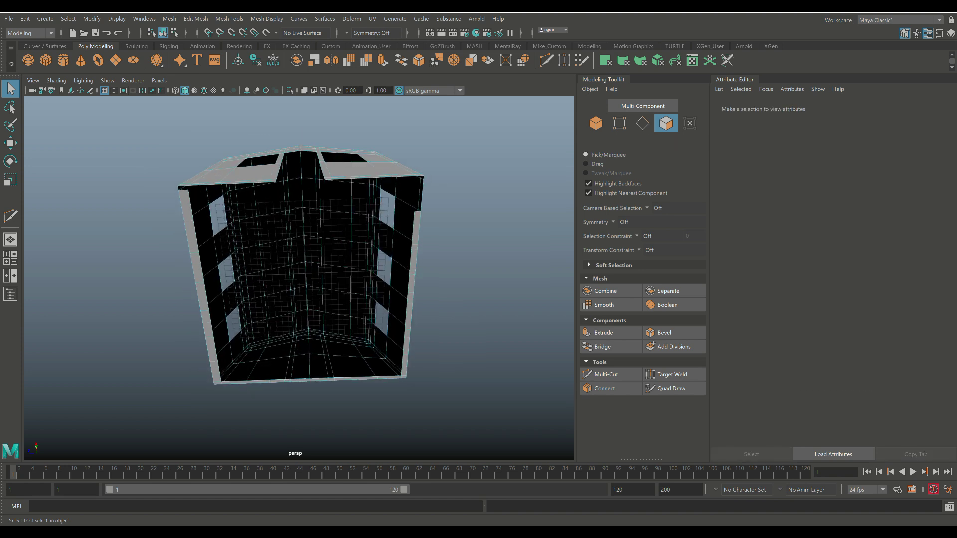
pyautogui.press('capslock')
pyautogui.click(405, 365)
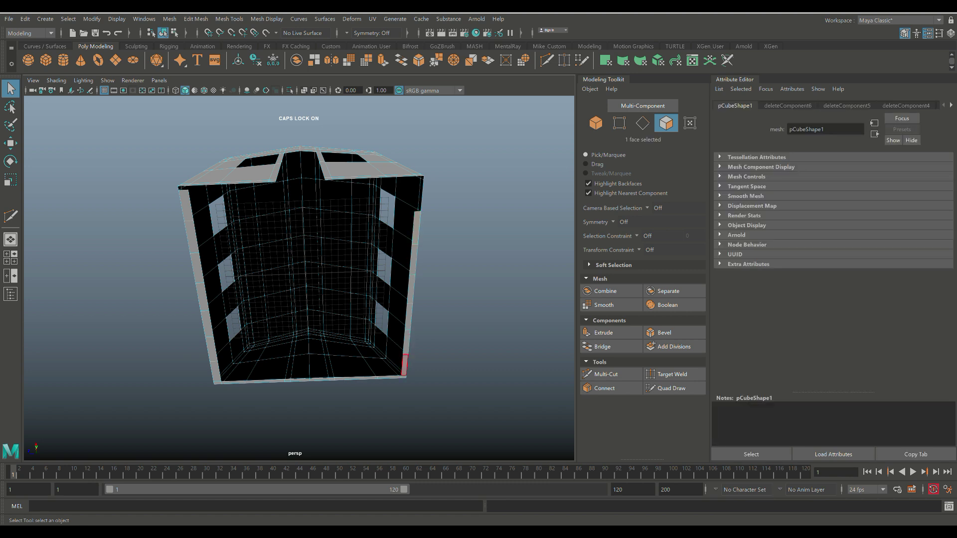
pyautogui.doubleClick(405, 364)
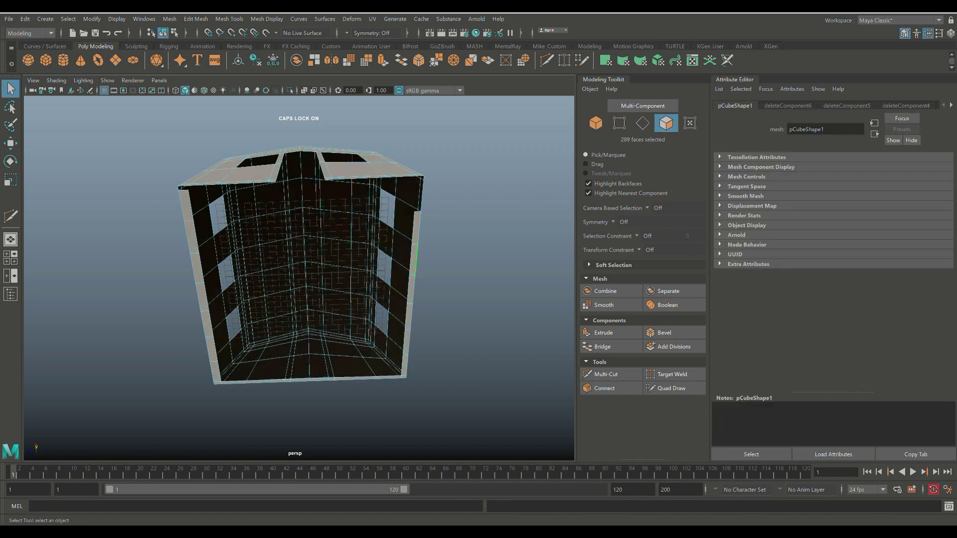
pyautogui.click(444, 269)
pyautogui.click(404, 377)
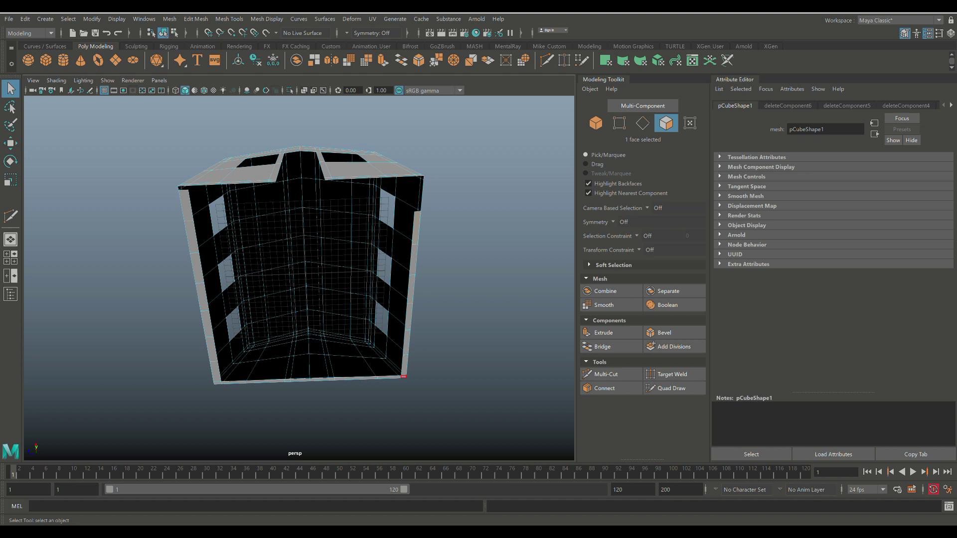
pyautogui.hotkey('shift', '.')
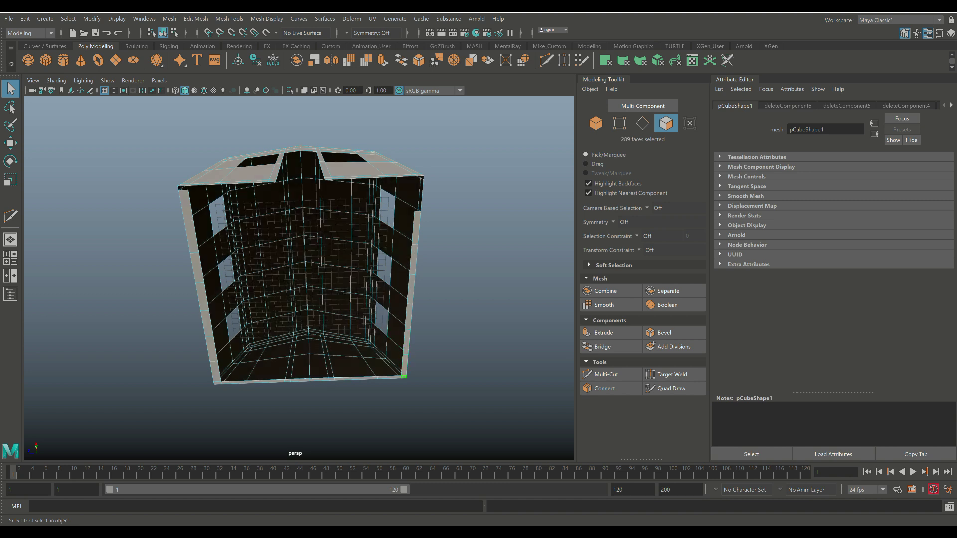
pyautogui.click(447, 223)
# - Delete the narrow border faces around the underside, leaving the lower side-wall faces out of the selection
pyautogui.moveTo(416, 229); pyautogui.dragTo(411, 293)
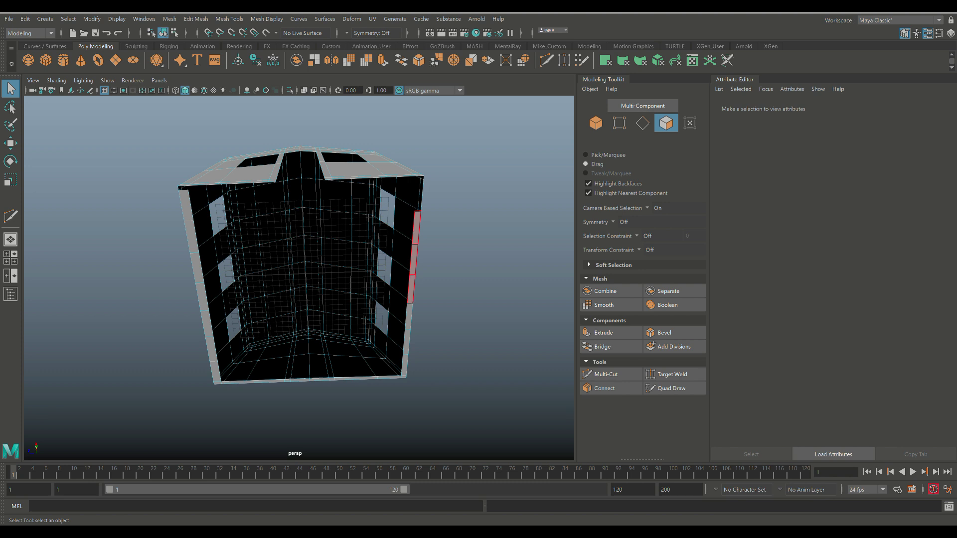
pyautogui.moveTo(404, 377); pyautogui.dragTo(244, 382)
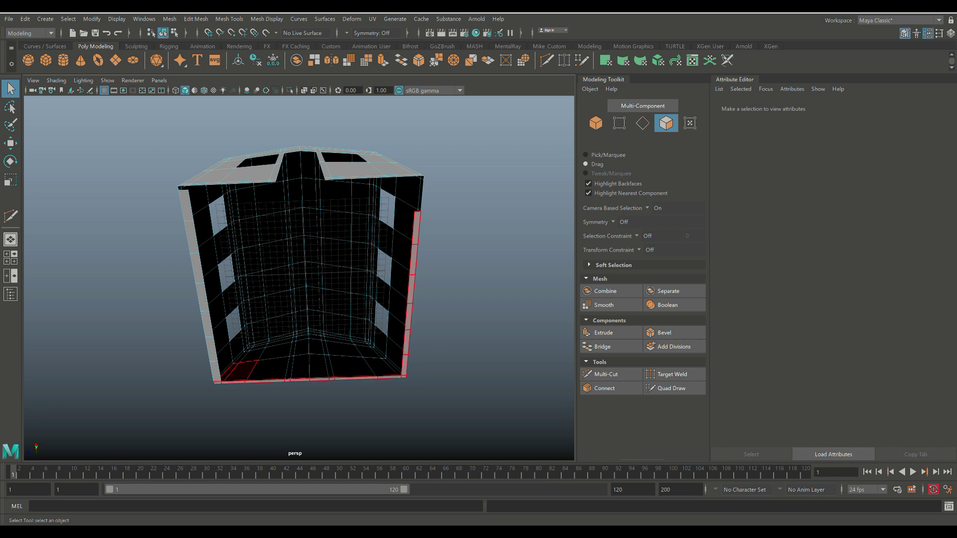
pyautogui.moveTo(212, 340); pyautogui.dragTo(182, 192)
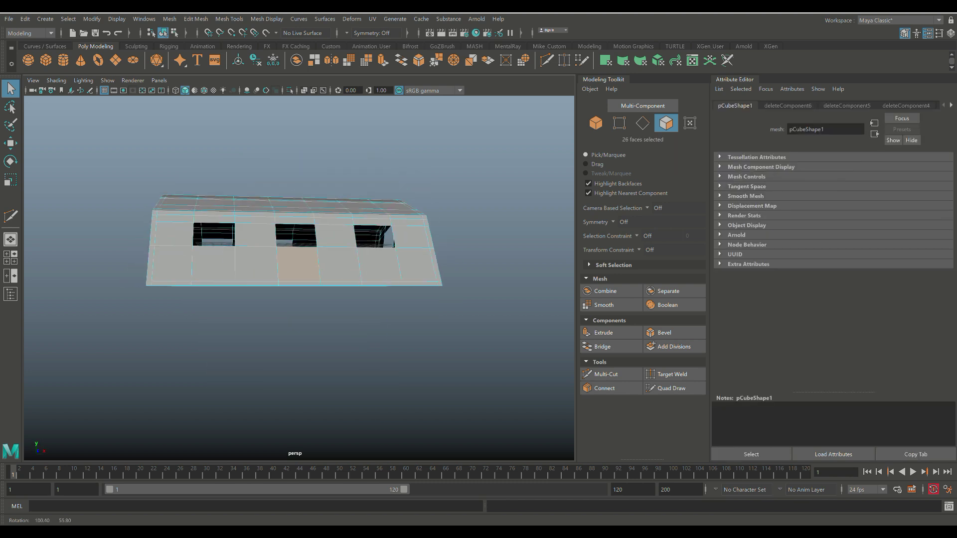
pyautogui.press('capslock')
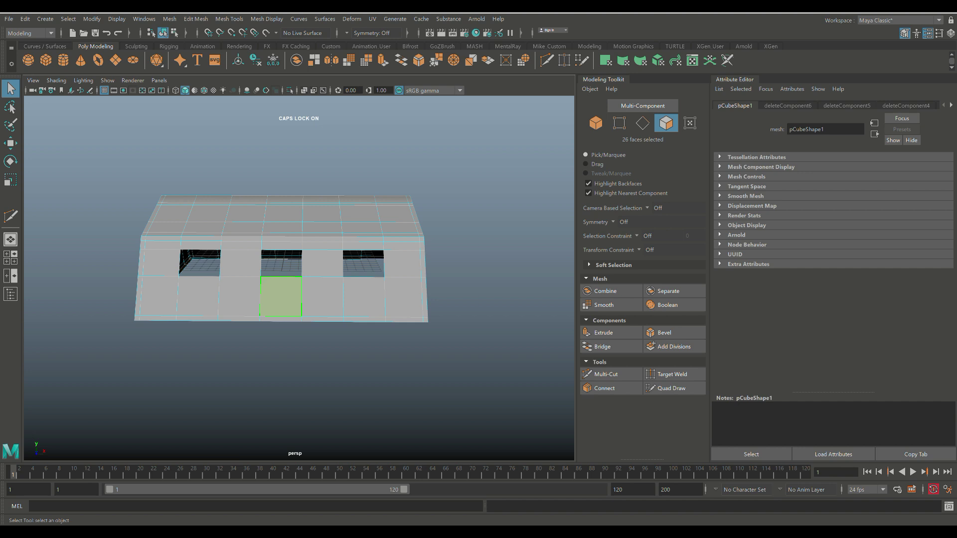
pyautogui.keyDown('ctrl'); pyautogui.click(281, 297); pyautogui.keyUp('ctrl')
pyautogui.keyDown('alt'); pyautogui.moveTo(281, 298); pyautogui.dragTo(501, 292); pyautogui.keyUp('alt')
pyautogui.keyDown('ctrl'); pyautogui.click(418, 285); pyautogui.keyUp('ctrl')
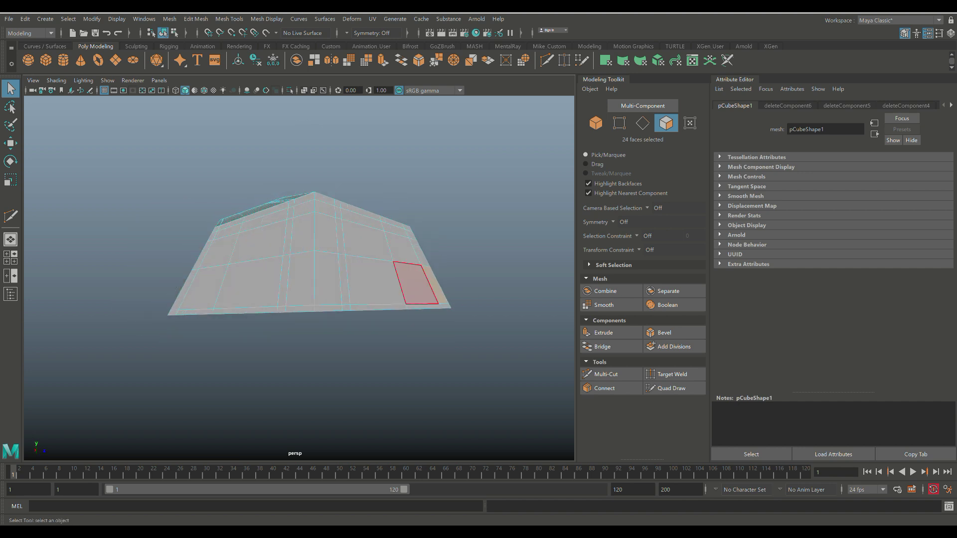
pyautogui.keyDown('ctrl'); pyautogui.click(436, 287); pyautogui.keyUp('ctrl')
pyautogui.keyDown('alt'); pyautogui.moveTo(437, 285); pyautogui.dragTo(491, 312); pyautogui.keyUp('alt')
pyautogui.press('4')
pyautogui.press('Delete')
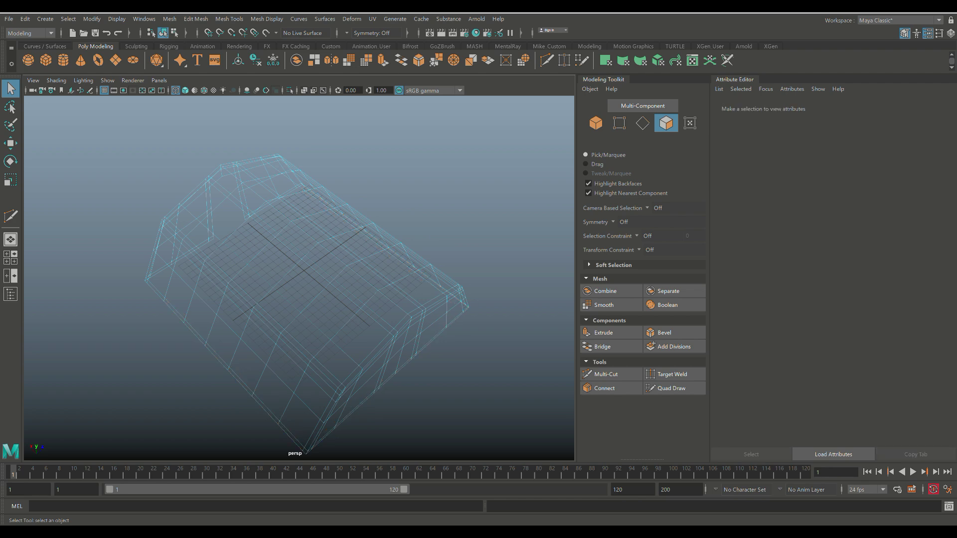
# - Inspect the shaded body from below, from the doorway end and from the window side
pyautogui.press('5')
pyautogui.keyDown('alt'); pyautogui.moveTo(403, 294); pyautogui.dragTo(437, 162); pyautogui.keyUp('alt')
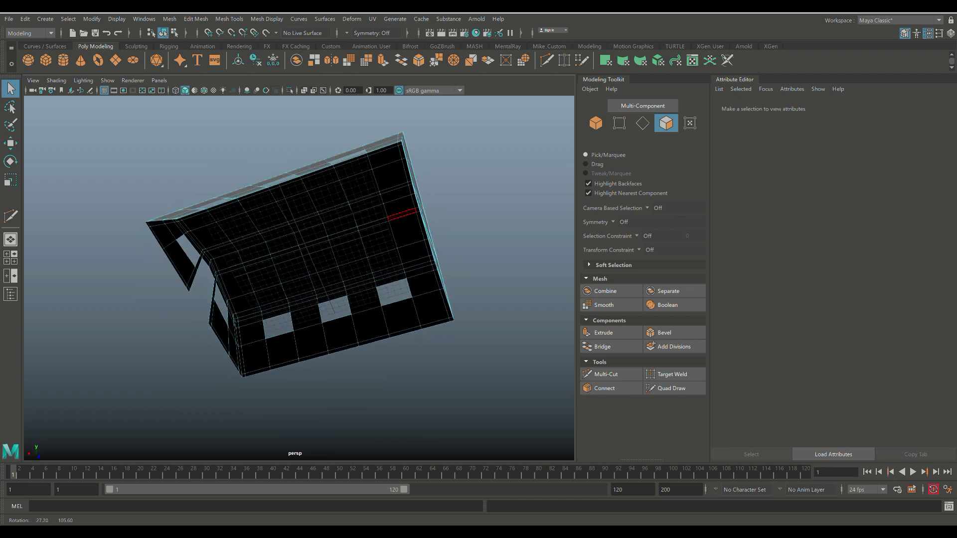
pyautogui.keyDown('alt'); pyautogui.moveTo(401, 214); pyautogui.dragTo(392, 314); pyautogui.keyUp('alt')
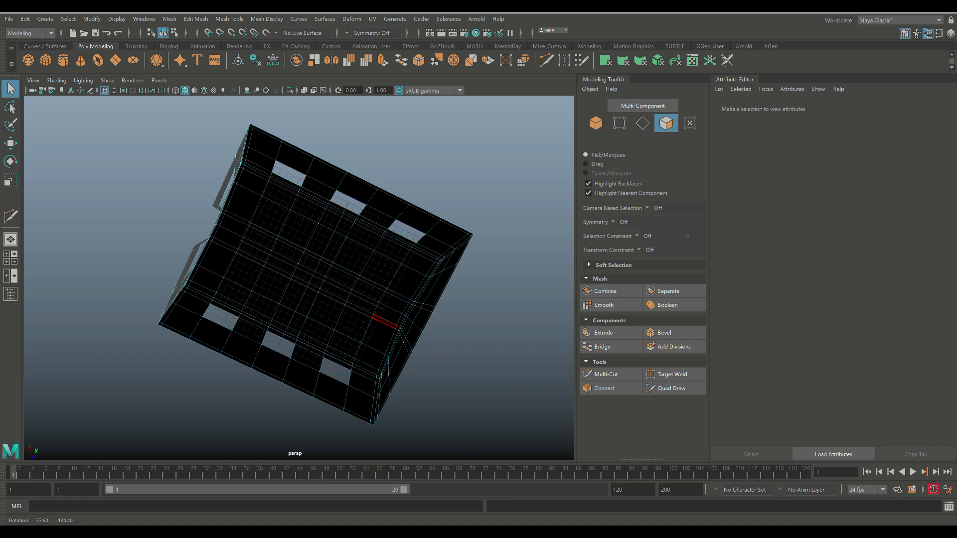
pyautogui.moveTo(495, 127)
pyautogui.keyDown('alt'); pyautogui.mouseDown()
pyautogui.moveTo(496, 247)
pyautogui.moveTo(531, 237)
pyautogui.moveTo(602, 278)
pyautogui.mouseUp(); pyautogui.keyUp('alt')
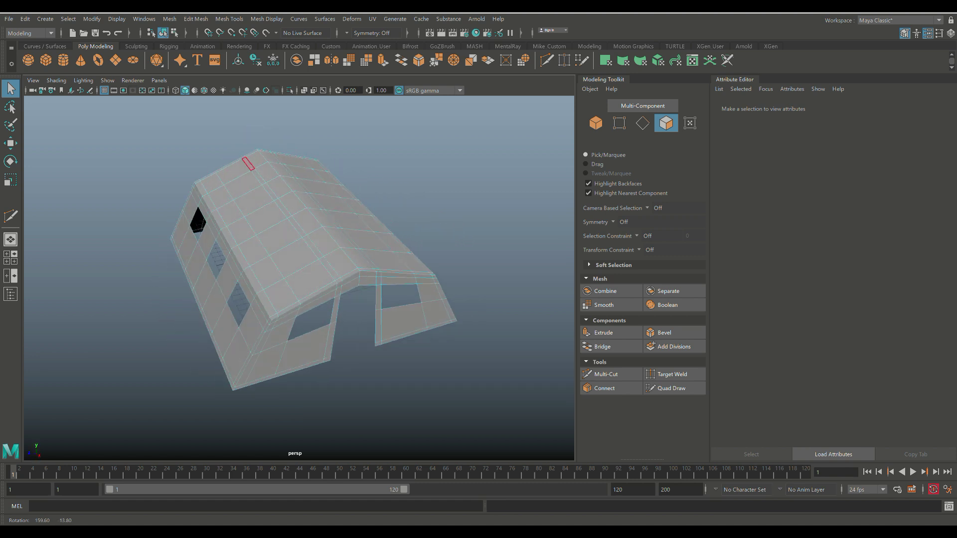
pyautogui.keyDown('alt'); pyautogui.moveTo(299, 274); pyautogui.dragTo(354, 249); pyautogui.keyUp('alt')
pyautogui.scroll(1, 299, 278)
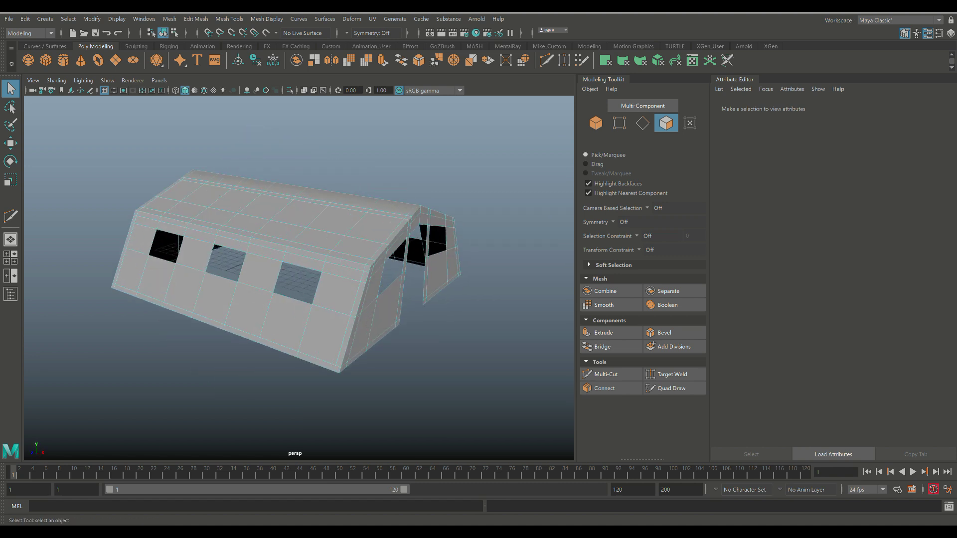
pyautogui.scroll(3, 300, 278)
pyautogui.scroll(-1, 300, 278)
# - Extrude the narrow faces directly above all six side windows and both end windows with a thickness of 0.2
pyautogui.keyDown('alt'); pyautogui.moveTo(299, 278); pyautogui.dragTo(374, 284); pyautogui.keyUp('alt')
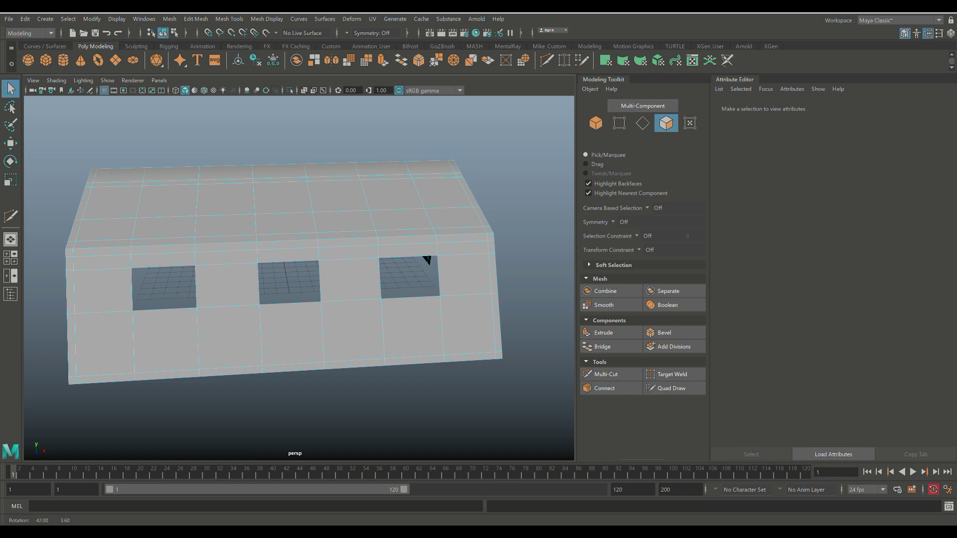
pyautogui.keyDown('alt'); pyautogui.moveTo(167, 294); pyautogui.dragTo(167, 288); pyautogui.keyUp('alt')
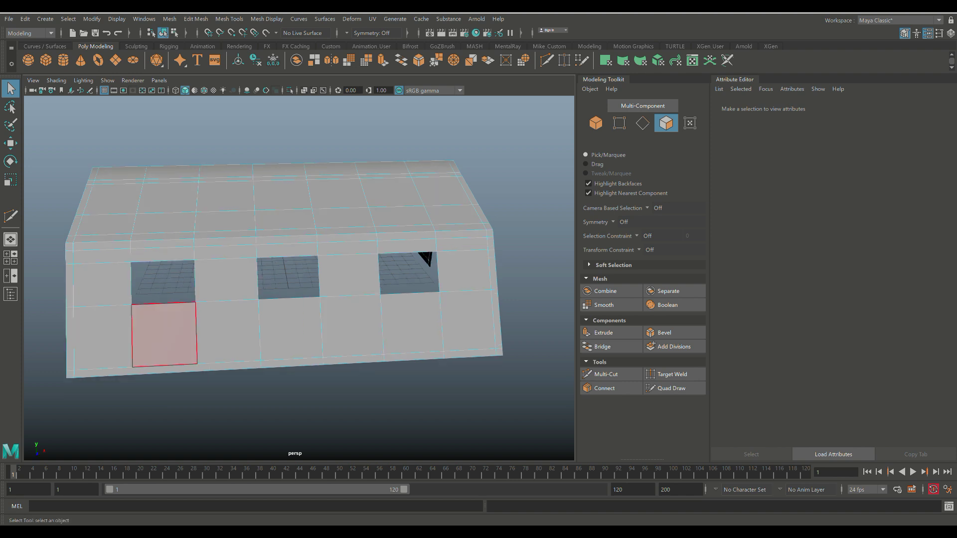
pyautogui.moveTo(162, 254); pyautogui.dragTo(160, 279, button='right')
pyautogui.click(227, 280)
pyautogui.keyDown('shift'); pyautogui.click(287, 250); pyautogui.keyUp('shift')
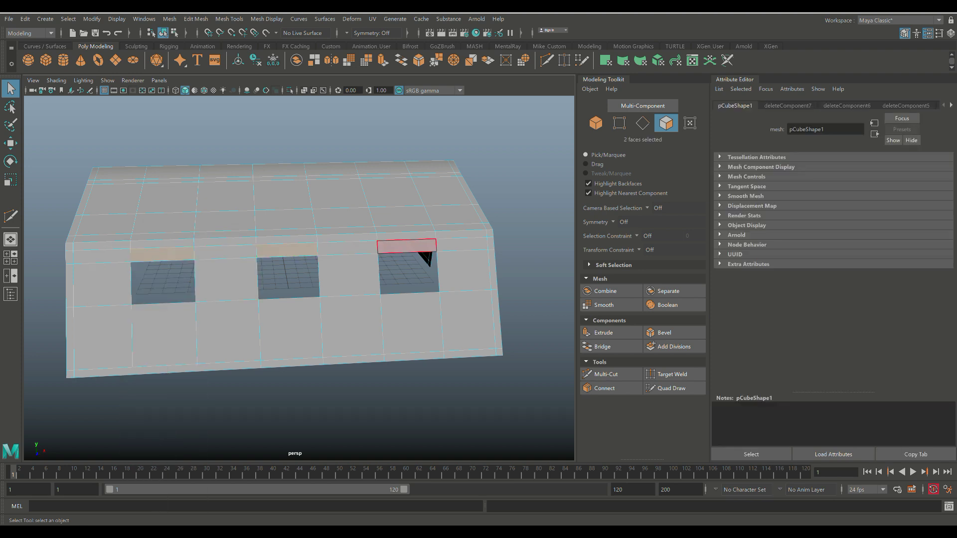
pyautogui.keyDown('shift'); pyautogui.click(408, 246); pyautogui.keyUp('shift')
pyautogui.keyDown('alt'); pyautogui.moveTo(413, 324); pyautogui.dragTo(274, 319); pyautogui.keyUp('alt')
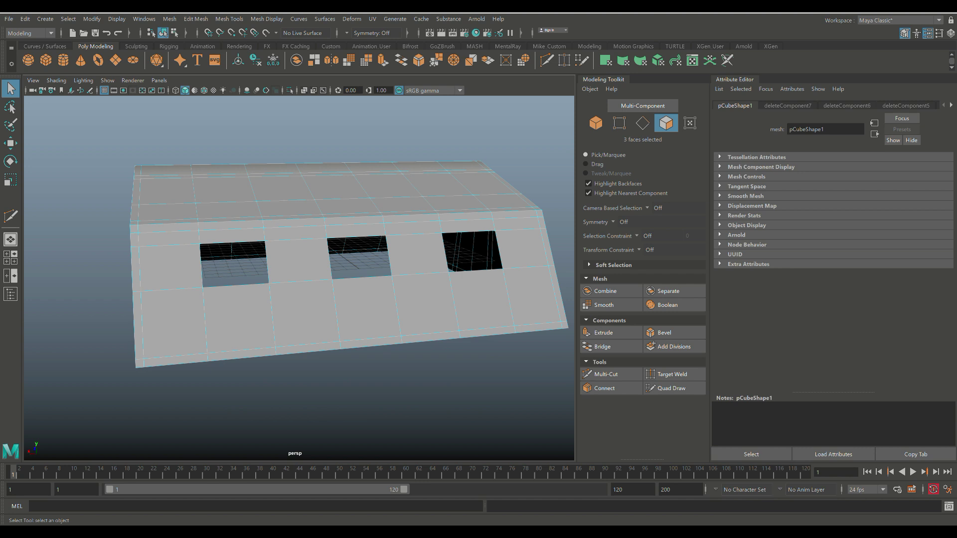
pyautogui.keyDown('shift'); pyautogui.click(232, 235); pyautogui.keyUp('shift')
pyautogui.keyDown('shift'); pyautogui.click(357, 230); pyautogui.keyUp('shift')
pyautogui.keyDown('shift'); pyautogui.click(468, 225); pyautogui.keyUp('shift')
pyautogui.keyDown('alt'); pyautogui.moveTo(306, 319); pyautogui.dragTo(402, 317); pyautogui.keyUp('alt')
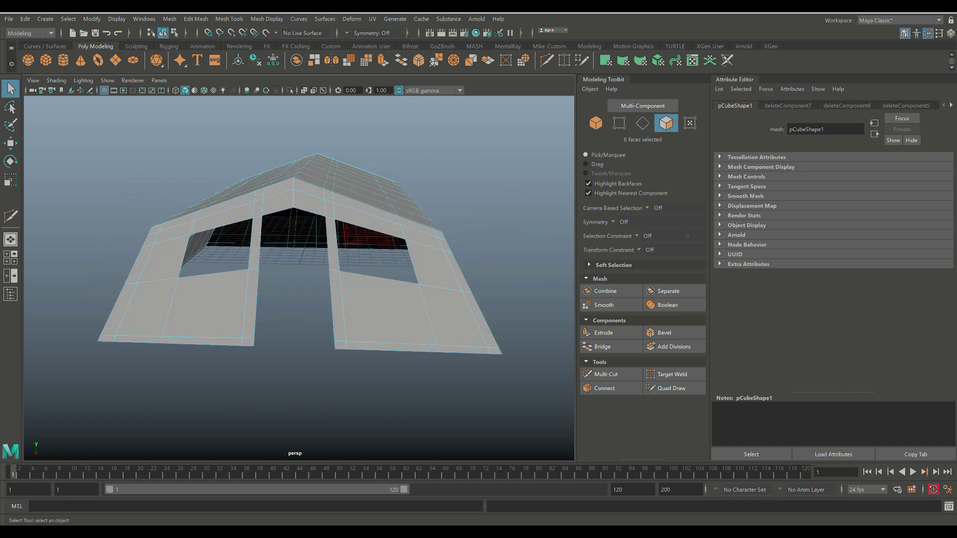
pyautogui.keyDown('shift'); pyautogui.click(370, 223); pyautogui.keyUp('shift')
pyautogui.keyDown('shift'); pyautogui.click(222, 218); pyautogui.keyUp('shift')
pyautogui.hotkey('ctrl', 'e')
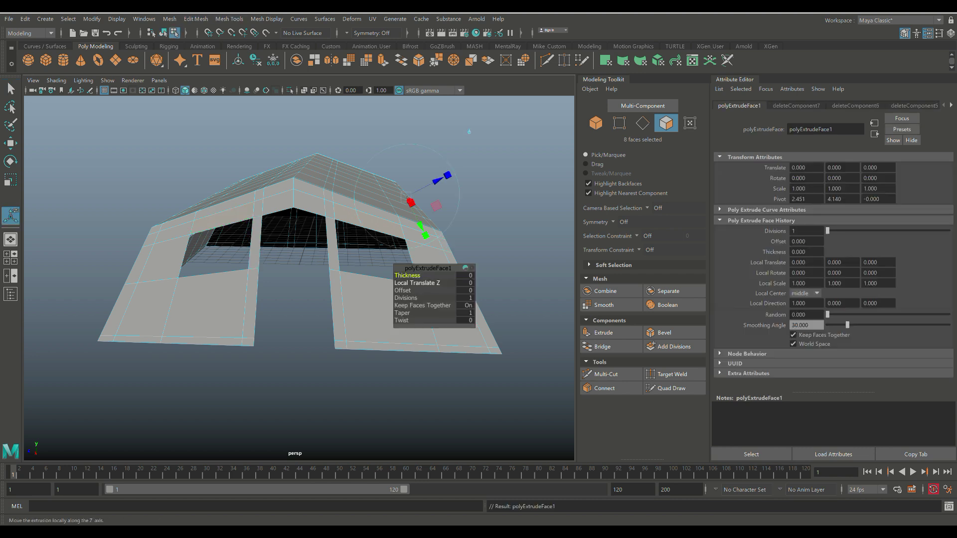
pyautogui.click(465, 276)
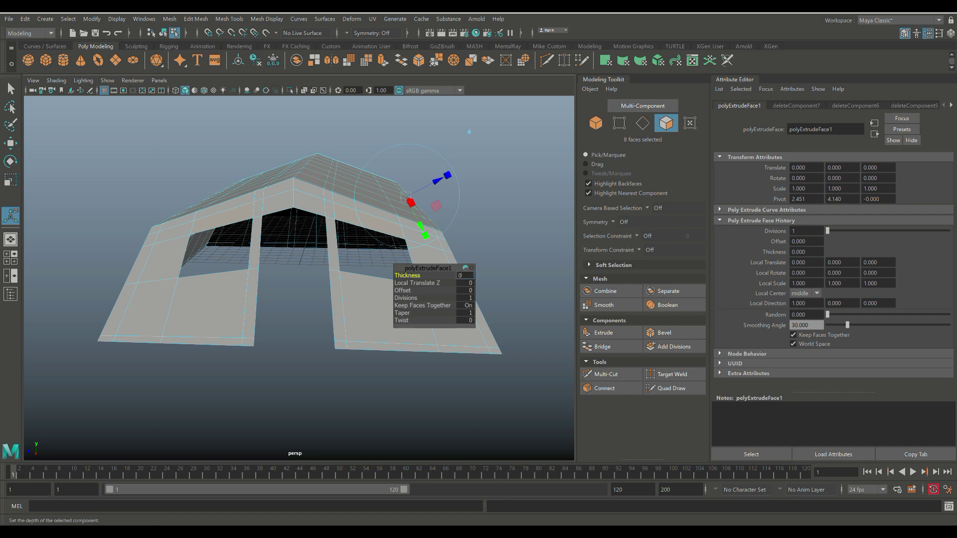
pyautogui.write('0.2')
pyautogui.press('Return')
# - Set the thickness of the extruded strips above the windows to 0.5 and clear the selection
pyautogui.keyDown('alt'); pyautogui.moveTo(382, 269); pyautogui.dragTo(479, 317); pyautogui.keyUp('alt')
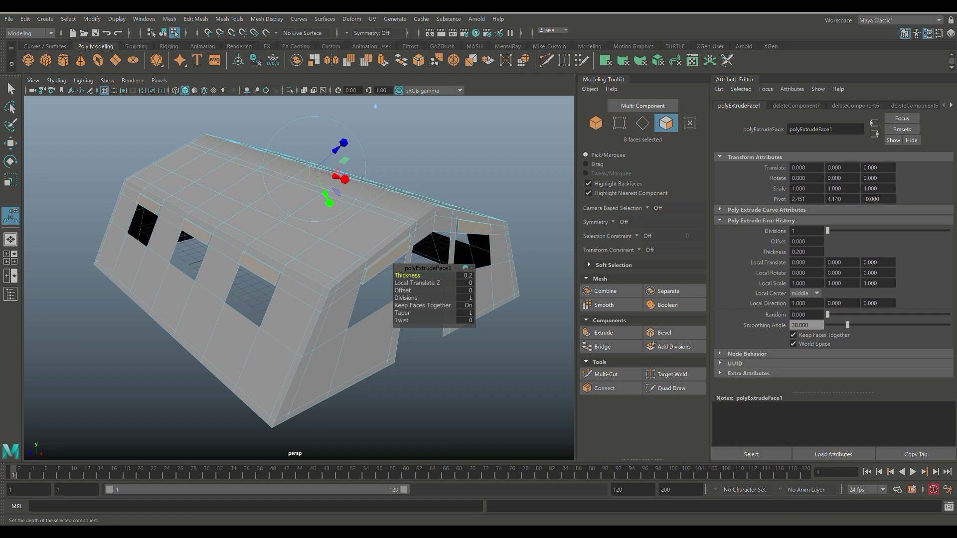
pyautogui.click(465, 275)
pyautogui.press('Return')
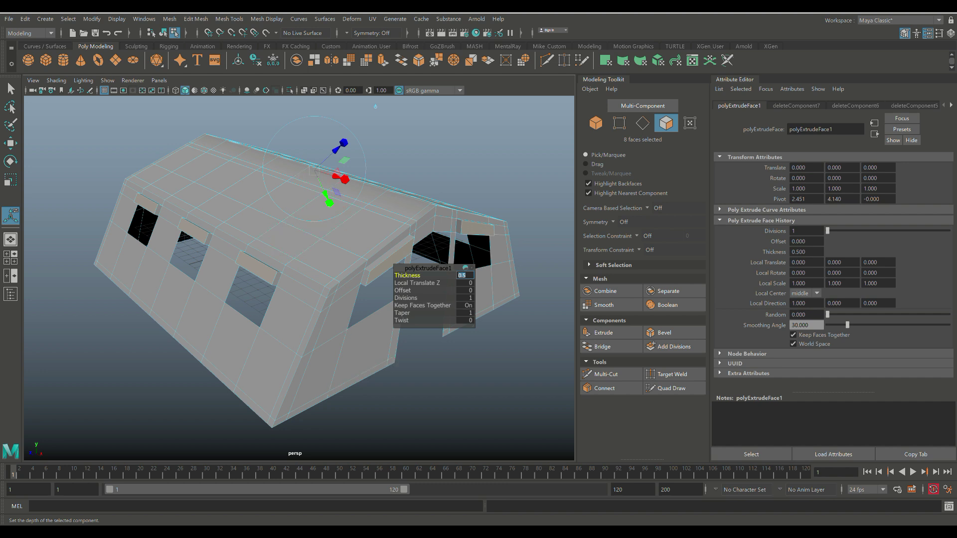
pyautogui.click(402, 400)
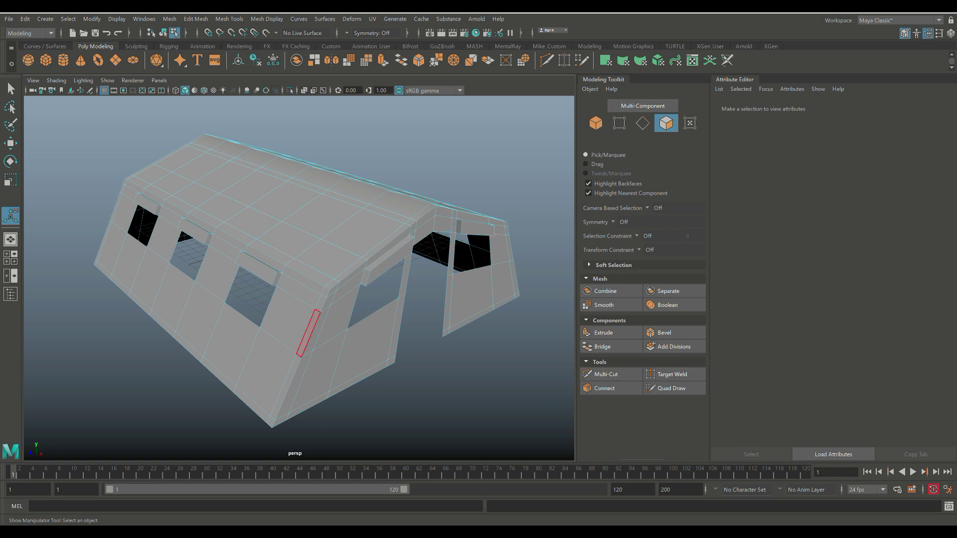
# - Bevel the outer upper and lower edges of the extruded strips above all side and end windows
pyautogui.rightClick(401, 248)
pyautogui.click(401, 221)
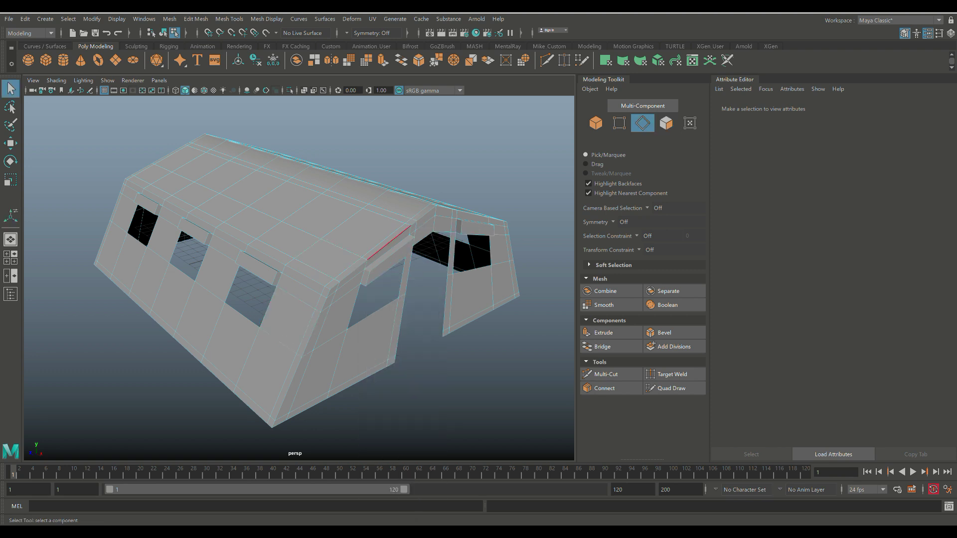
pyautogui.click(389, 270)
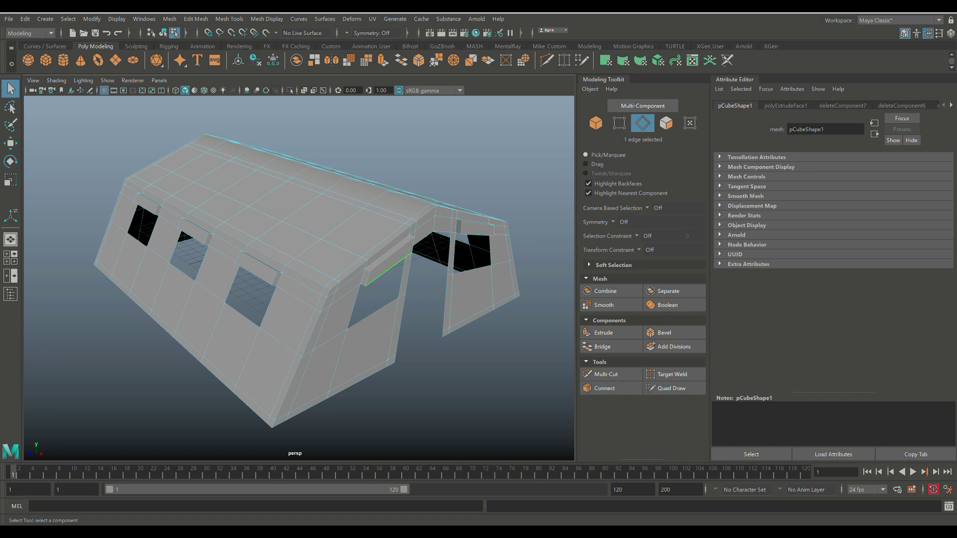
pyautogui.keyDown('shift'); pyautogui.click(396, 264); pyautogui.keyUp('shift')
pyautogui.keyDown('shift'); pyautogui.click(260, 261); pyautogui.keyUp('shift')
pyautogui.keyDown('shift'); pyautogui.click(254, 272); pyautogui.keyUp('shift')
pyautogui.keyDown('shift'); pyautogui.click(254, 275); pyautogui.keyUp('shift')
pyautogui.keyDown('alt'); pyautogui.moveTo(401, 324); pyautogui.dragTo(131, 347); pyautogui.keyUp('alt')
pyautogui.keyDown('shift'); pyautogui.click(253, 302); pyautogui.keyUp('shift')
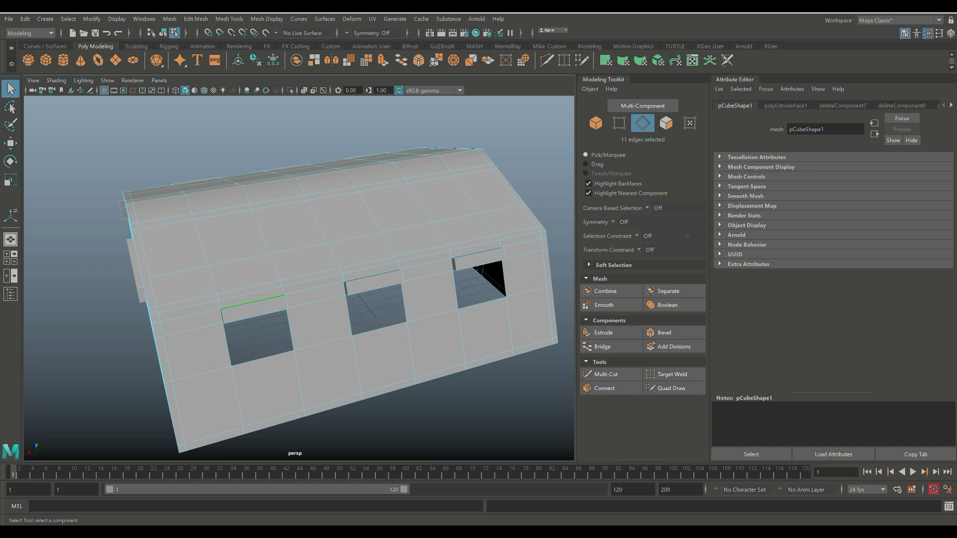
pyautogui.hotkey('ctrl', 'z')
pyautogui.keyDown('shift'); pyautogui.click(254, 303); pyautogui.keyUp('shift')
pyautogui.keyDown('shift'); pyautogui.click(374, 276); pyautogui.keyUp('shift')
pyautogui.keyDown('shift'); pyautogui.click(429, 277); pyautogui.keyUp('shift')
pyautogui.keyDown('shift'); pyautogui.click(253, 302); pyautogui.keyUp('shift')
pyautogui.keyDown('shift'); pyautogui.click(256, 317); pyautogui.keyUp('shift')
pyautogui.click(196, 18)
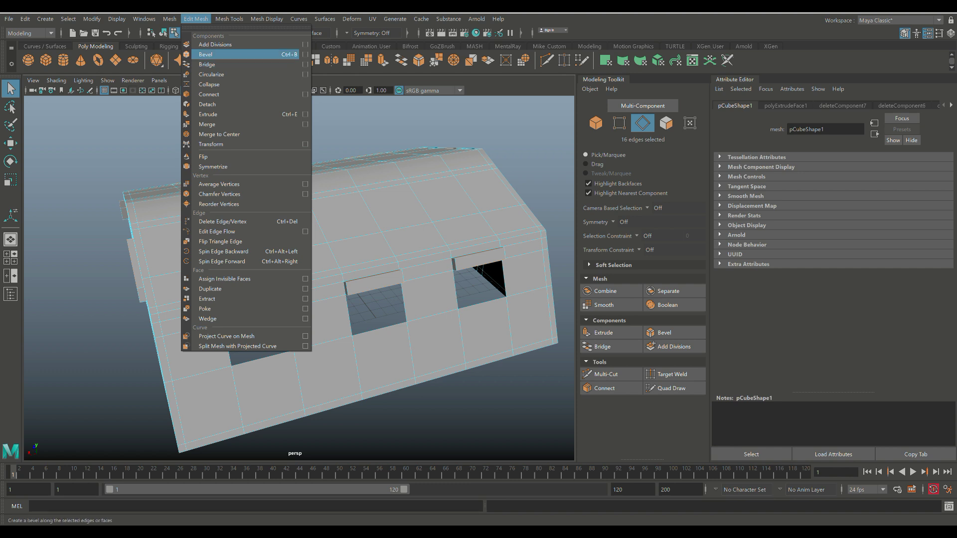
pyautogui.click(205, 61)
# - Set the bevel's fraction to 0.7 and its segments to 3 to round the strips above the windows
pyautogui.keyDown('alt'); pyautogui.moveTo(309, 275); pyautogui.dragTo(324, 307, button='right'); pyautogui.keyUp('alt')
pyautogui.keyDown('alt'); pyautogui.moveTo(324, 307); pyautogui.dragTo(399, 297); pyautogui.keyUp('alt')
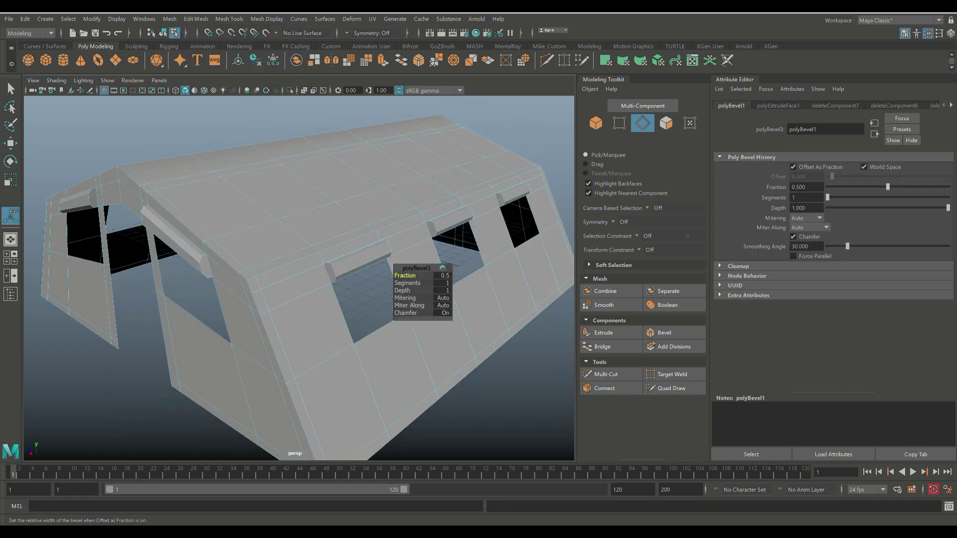
pyautogui.click(442, 276)
pyautogui.press('Return')
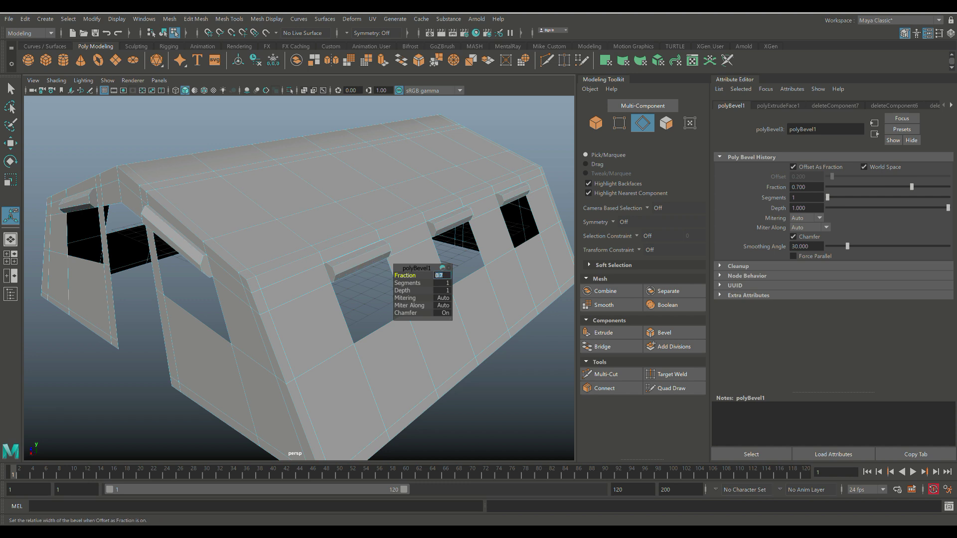
pyautogui.press('Tab')
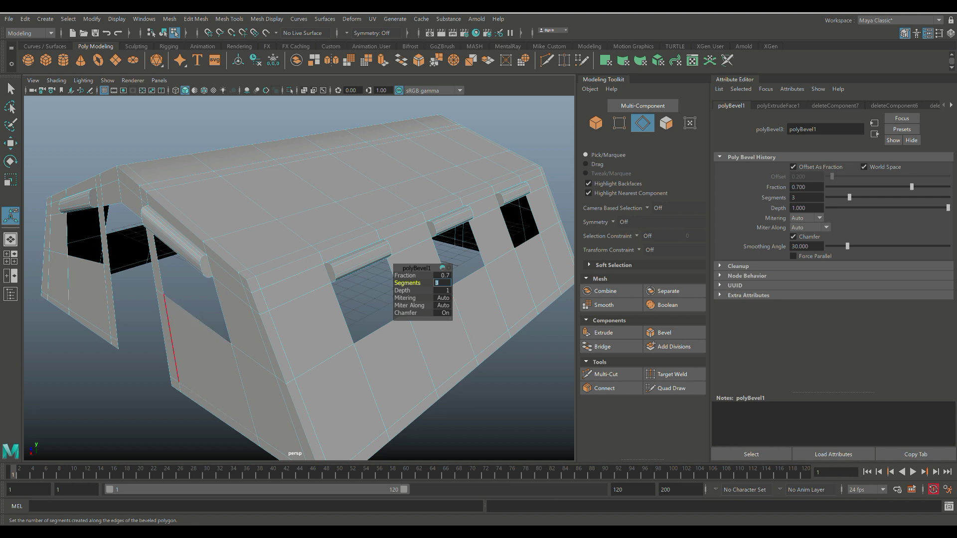
# - Poke the doorway-side end caps of the three rolls on one long wall and the matching outer caps of both end-window rolls
pyautogui.scroll(2, 172, 341)
pyautogui.keyDown('alt'); pyautogui.moveTo(199, 339); pyautogui.dragTo(221, 340); pyautogui.keyUp('alt')
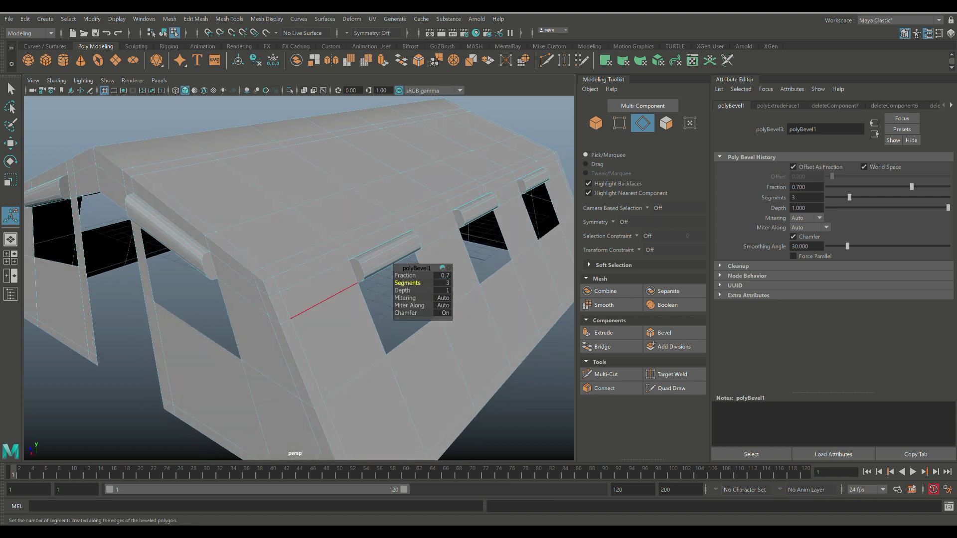
pyautogui.moveTo(355, 271); pyautogui.dragTo(339, 314, button='right')
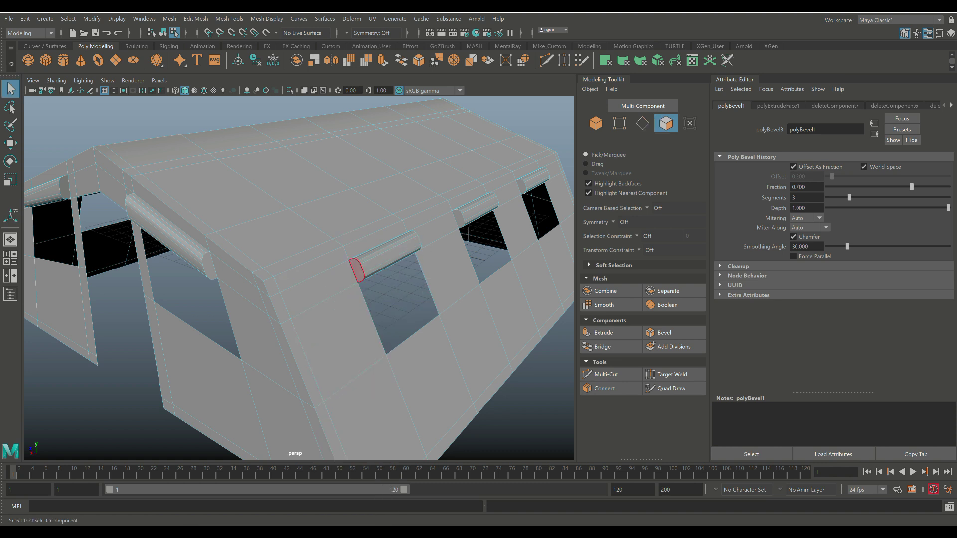
pyautogui.click(446, 271)
pyautogui.keyDown('shift'); pyautogui.click(459, 220); pyautogui.keyUp('shift')
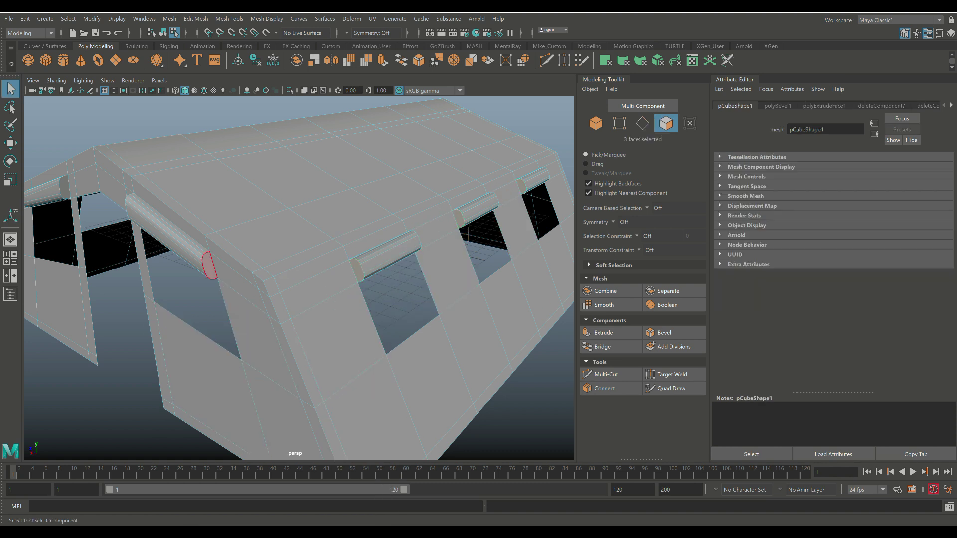
pyautogui.keyDown('shift'); pyautogui.click(210, 265); pyautogui.keyUp('shift')
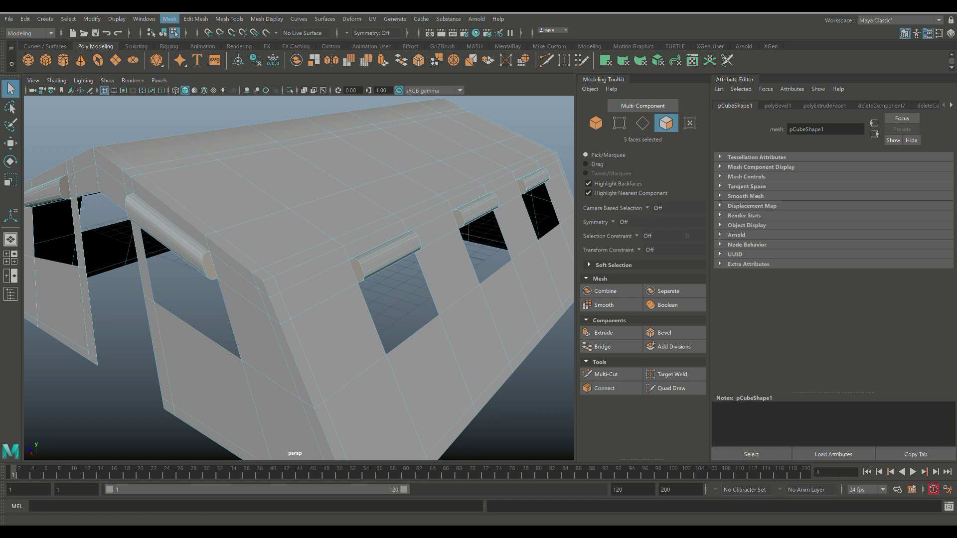
pyautogui.click(196, 19)
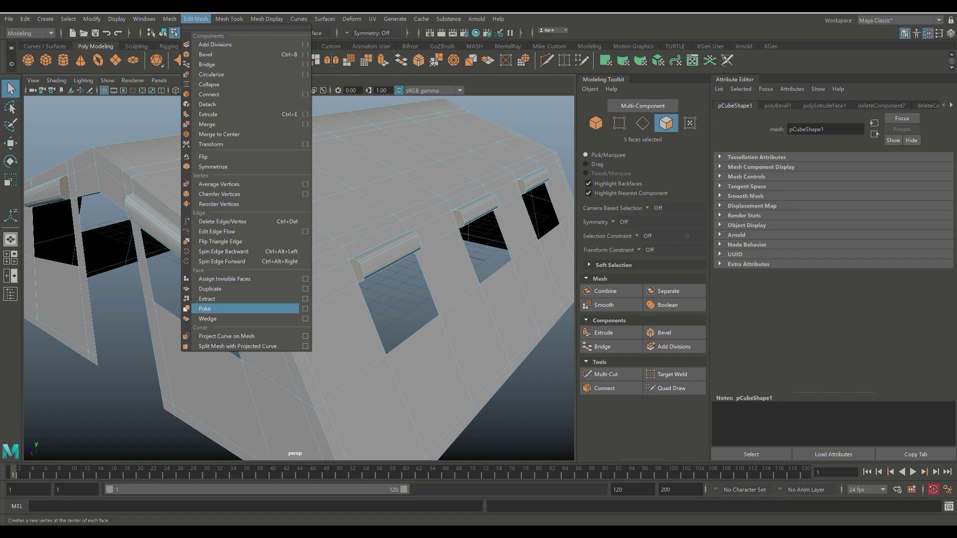
pyautogui.click(214, 309)
# - Poke the opposite end caps of the three window rolls on the same long wall
pyautogui.keyDown('alt'); pyautogui.moveTo(316, 284); pyautogui.dragTo(343, 271); pyautogui.keyUp('alt')
pyautogui.click(359, 249)
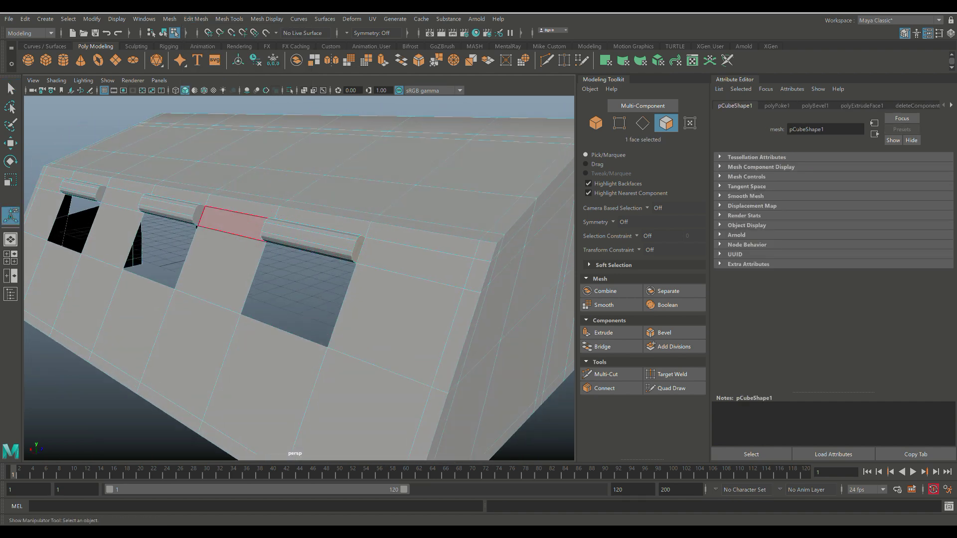
pyautogui.keyDown('shift'); pyautogui.click(198, 215); pyautogui.keyUp('shift')
pyautogui.keyDown('shift'); pyautogui.click(101, 194); pyautogui.keyUp('shift')
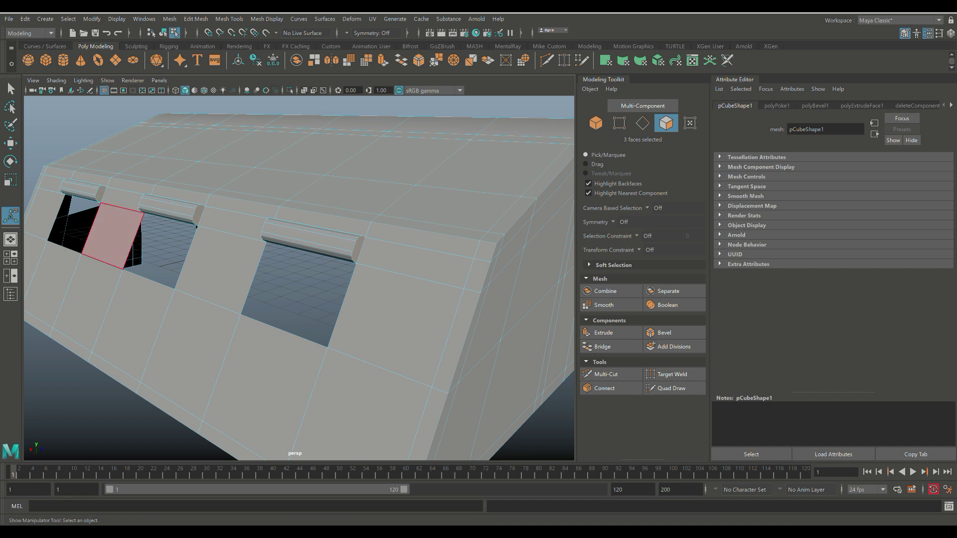
pyautogui.press('g')
# - Poke the remaining end caps of the two window rolls on the doorway end
pyautogui.scroll(-6, 141, 274)
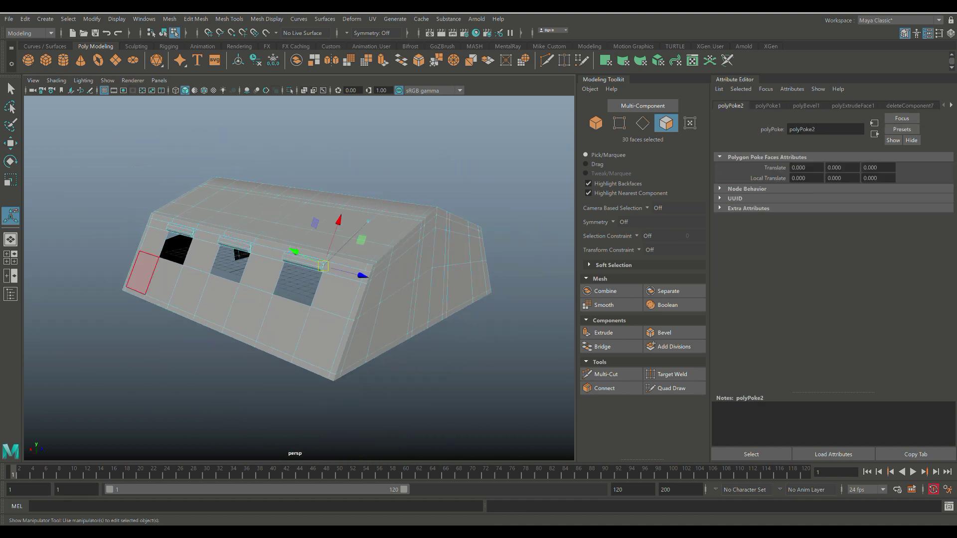
pyautogui.keyDown('alt'); pyautogui.moveTo(141, 273); pyautogui.dragTo(371, 295); pyautogui.keyUp('alt')
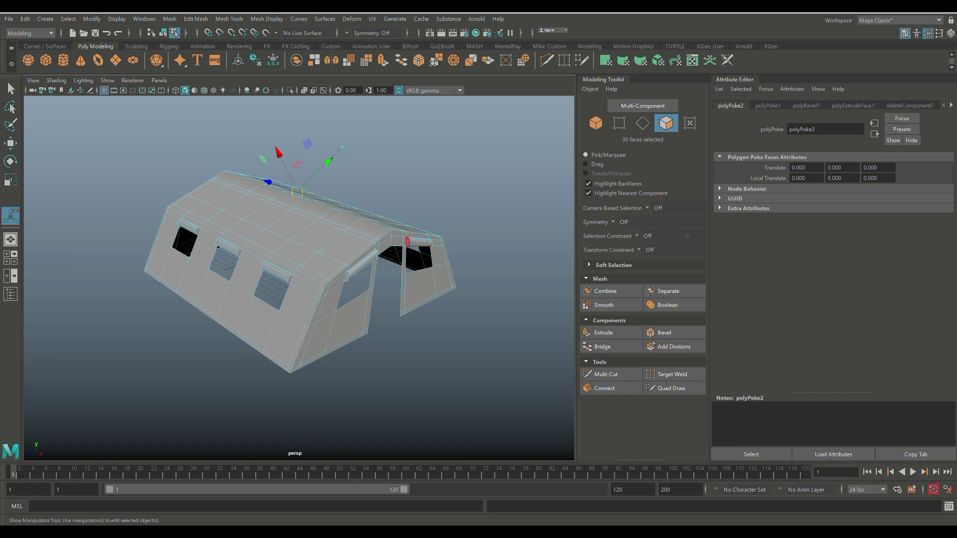
pyautogui.click(408, 243)
pyautogui.keyDown('shift'); pyautogui.click(347, 277); pyautogui.keyUp('shift')
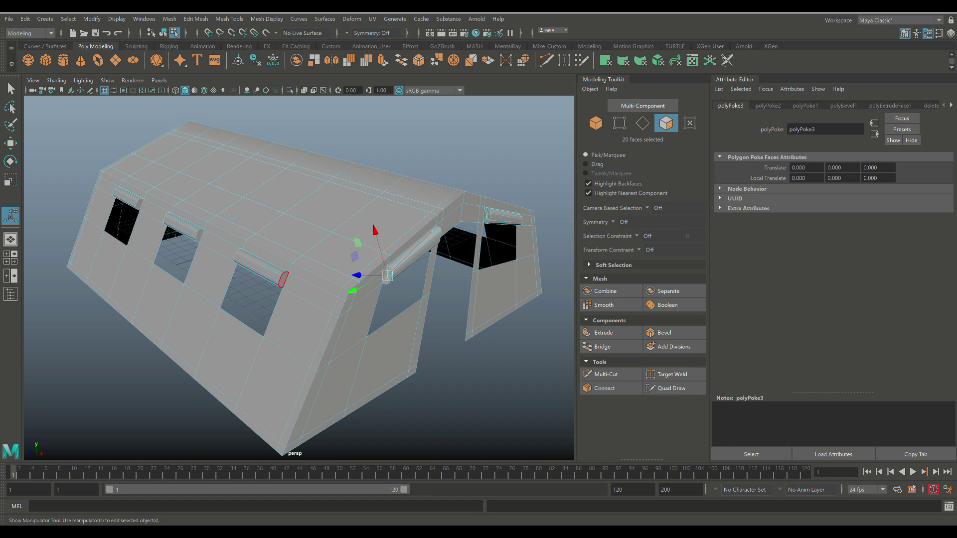
# - Poke the doorway-side end caps of the three window rolls on the other long wall
pyautogui.click(284, 280)
pyautogui.keyDown('shift'); pyautogui.click(200, 236); pyautogui.keyUp('shift')
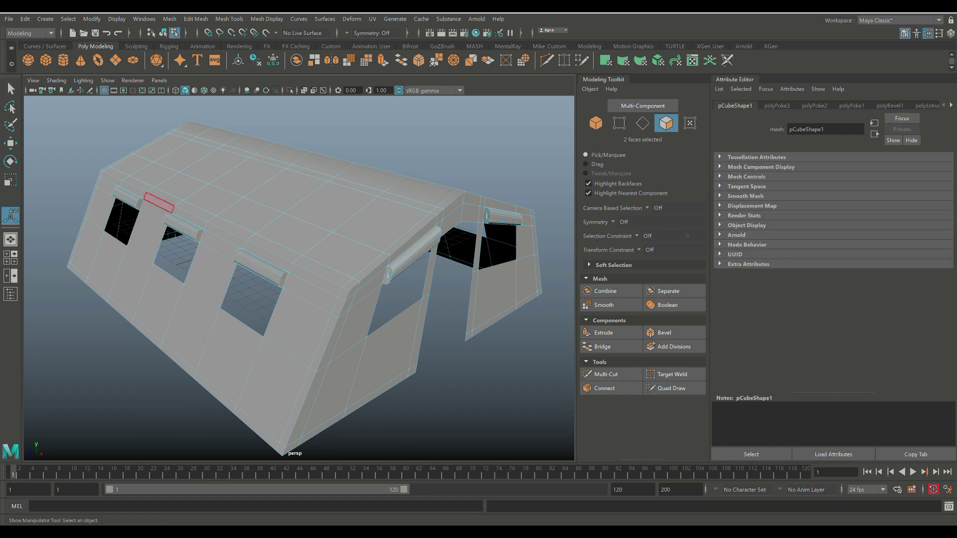
pyautogui.keyDown('shift'); pyautogui.click(140, 204); pyautogui.keyUp('shift')
pyautogui.press('g')
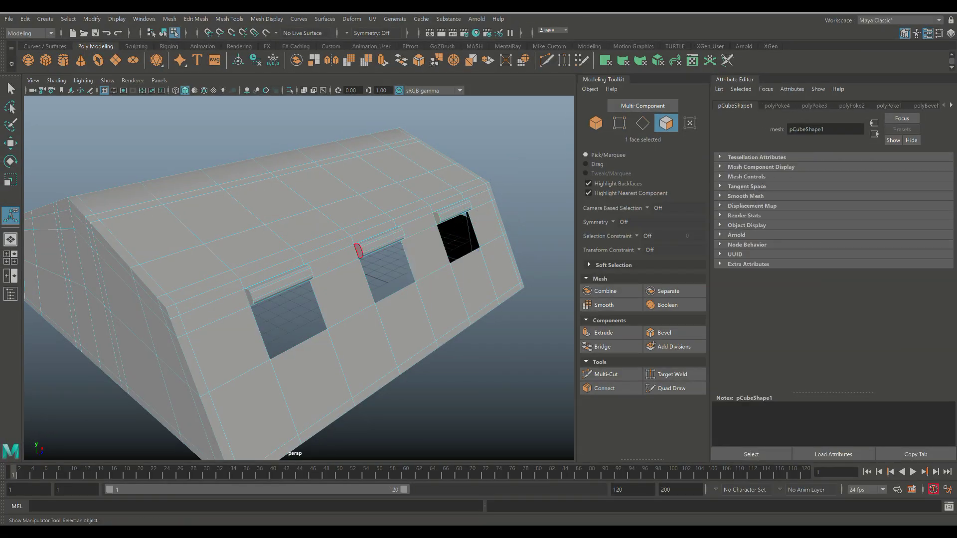
# - Poke the far end caps of the three rolls on the second long wall and clear the selection
pyautogui.keyDown('shift'); pyautogui.click(359, 250); pyautogui.keyUp('shift')
pyautogui.keyDown('shift'); pyautogui.click(249, 298); pyautogui.keyUp('shift')
pyautogui.press('g')
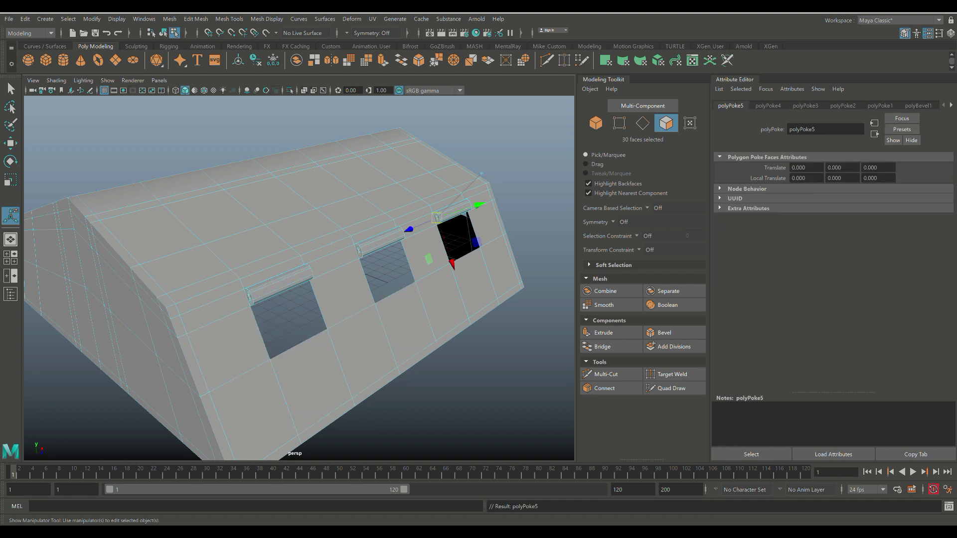
pyautogui.click(464, 379)
pyautogui.scroll(-6, 464, 379)
pyautogui.scroll(-3, 299, 276)
pyautogui.keyDown('alt'); pyautogui.moveTo(339, 280); pyautogui.dragTo(260, 262); pyautogui.keyUp('alt')
pyautogui.scroll(3, 299, 276)
pyautogui.scroll(4, 299, 278)
pyautogui.keyDown('alt'); pyautogui.moveTo(279, 269); pyautogui.dragTo(299, 285, button='middle'); pyautogui.keyUp('alt')
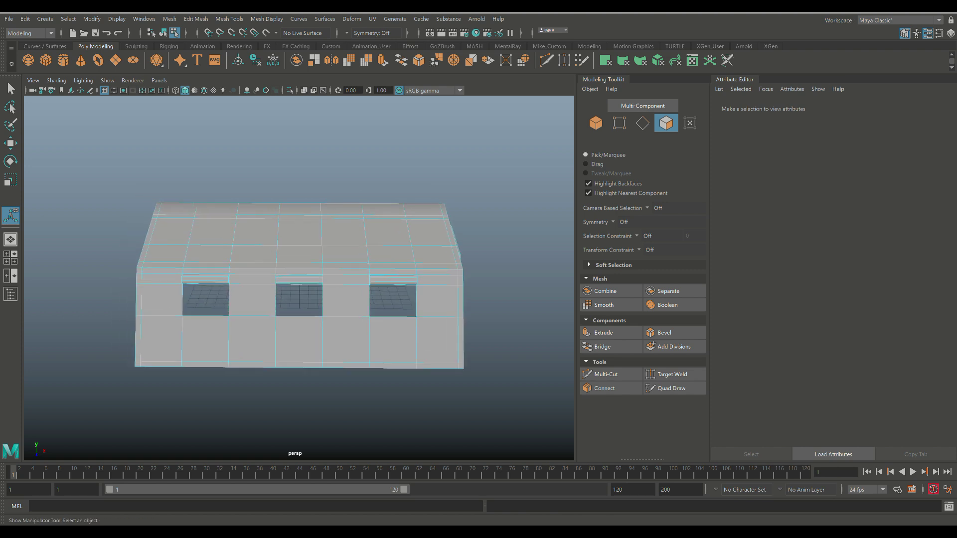
pyautogui.scroll(-1, 300, 278)
pyautogui.scroll(2, 438, 342)
pyautogui.rightClick(463, 263)
pyautogui.click(463, 235)
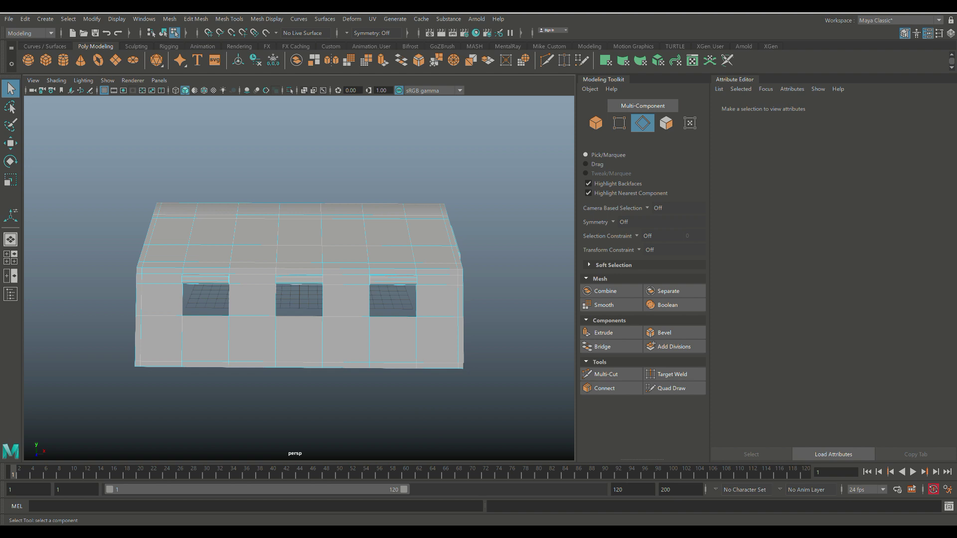
pyautogui.click(417, 341)
pyautogui.scroll(3, 424, 341)
pyautogui.scroll(-1, 439, 349)
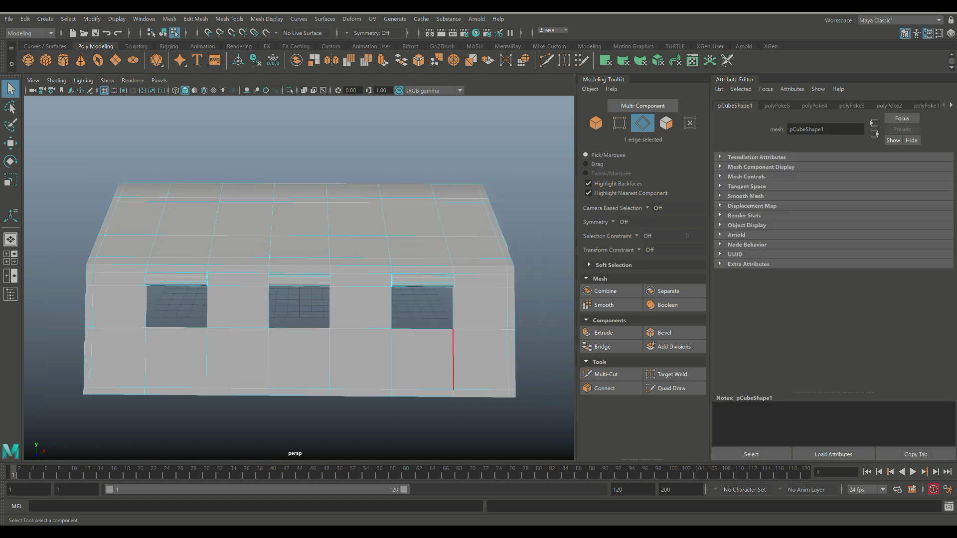
pyautogui.hotkey('ctrl', 'z')
# - Extrude the narrow face loops running over the tent at both ends with a thickness of 0.2 and clear the selection
pyautogui.moveTo(457, 257); pyautogui.dragTo(465, 283, button='right')
pyautogui.click(512, 394)
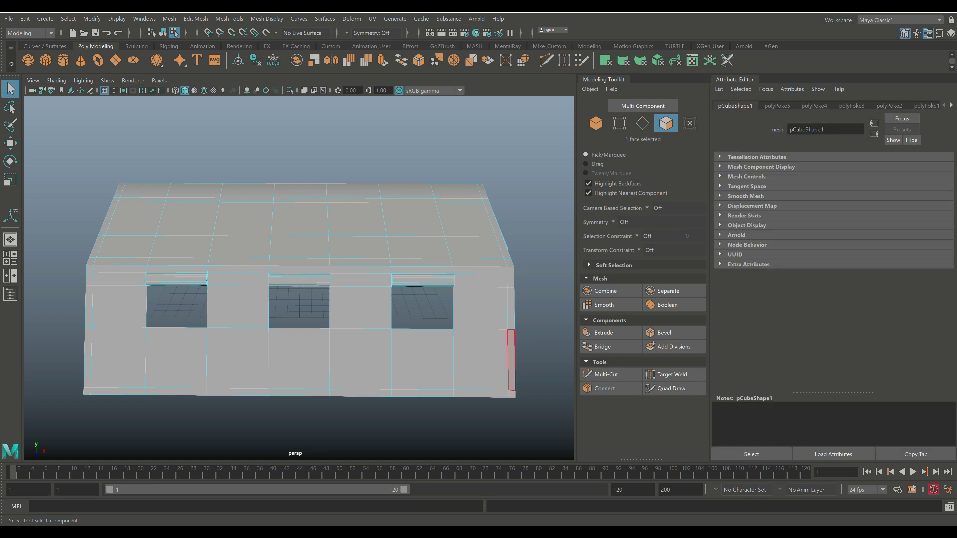
pyautogui.keyDown('shift'); pyautogui.doubleClick(513, 363); pyautogui.keyUp('shift')
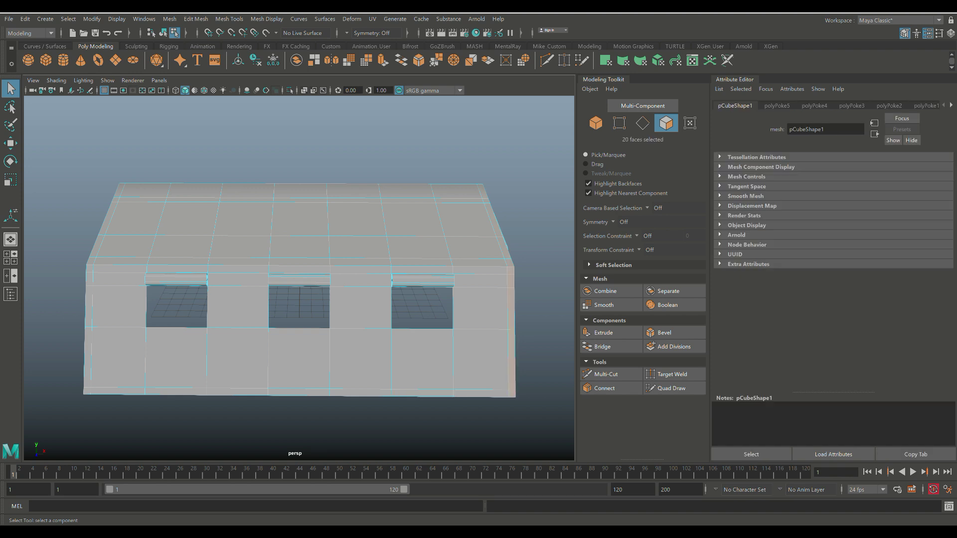
pyautogui.keyDown('shift'); pyautogui.click(87, 391); pyautogui.keyUp('shift')
pyautogui.keyDown('shift'); pyautogui.doubleClick(88, 361); pyautogui.keyUp('shift')
pyautogui.hotkey('ctrl', 'e')
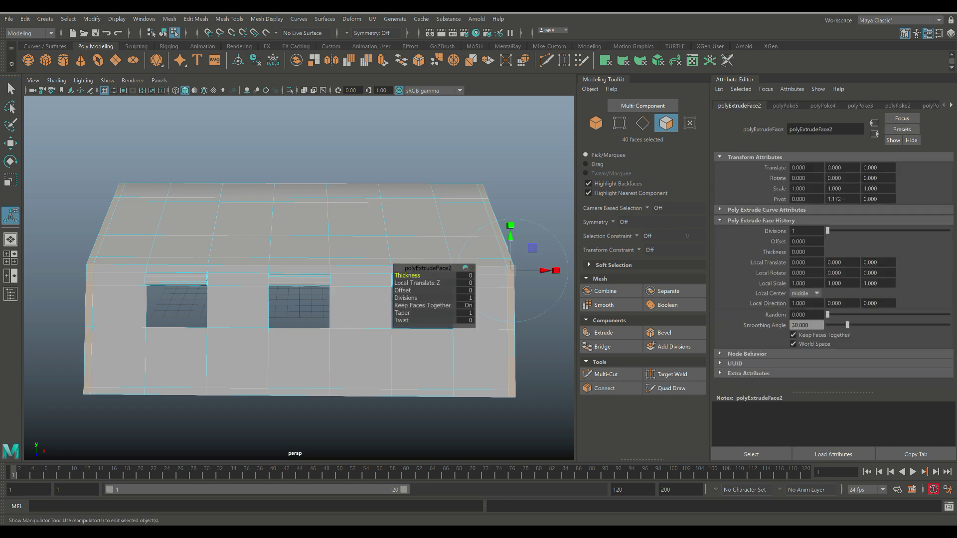
pyautogui.click(466, 276)
pyautogui.write('0.2')
pyautogui.press('Return')
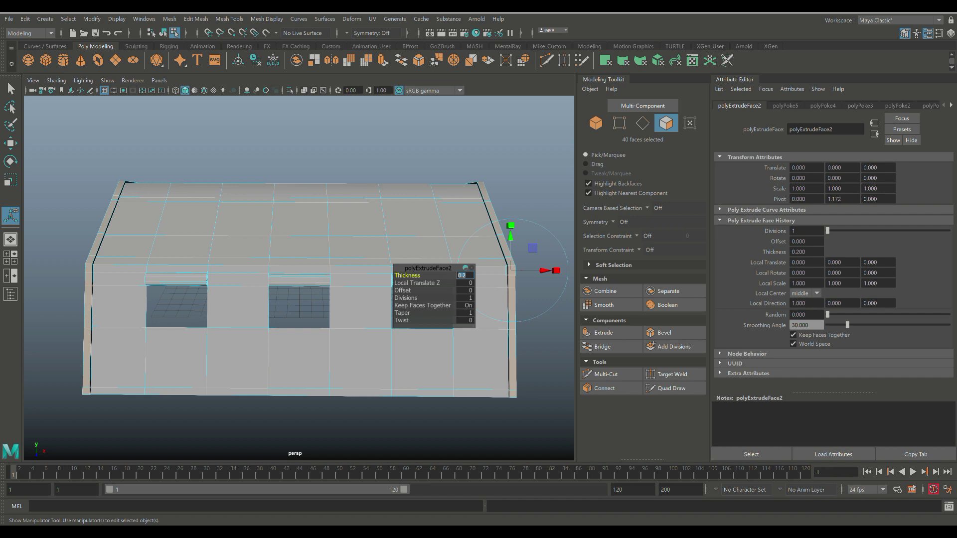
pyautogui.click(295, 149)
# - Insert one centred edge loop over the tent in each of the two wall sections between the three side windows
pyautogui.scroll(-5, 215, 228)
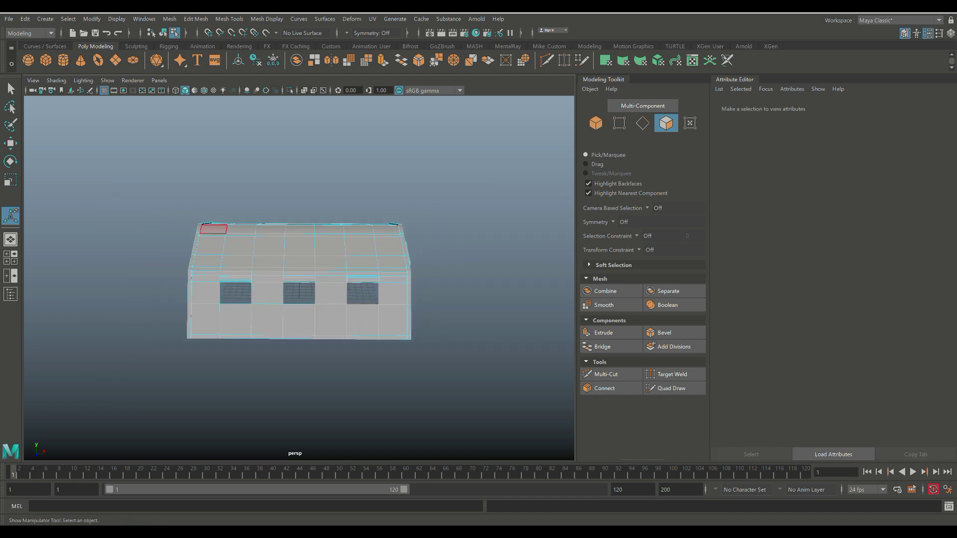
pyautogui.keyDown('alt'); pyautogui.moveTo(215, 229); pyautogui.dragTo(454, 238); pyautogui.keyUp('alt')
pyautogui.scroll(5, 332, 279)
pyautogui.keyDown('alt'); pyautogui.moveTo(321, 286); pyautogui.dragTo(415, 299); pyautogui.keyUp('alt')
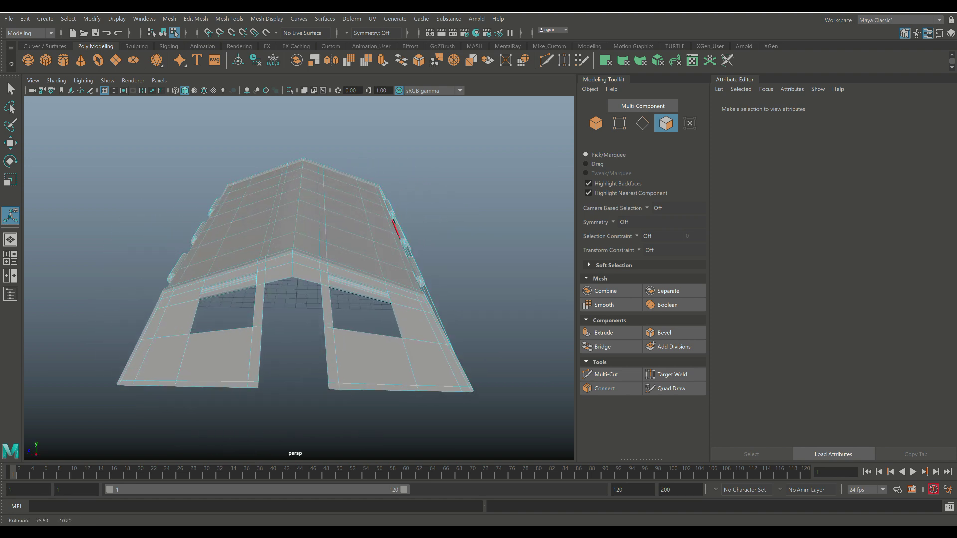
pyautogui.keyDown('alt'); pyautogui.moveTo(240, 245); pyautogui.dragTo(329, 248); pyautogui.keyUp('alt')
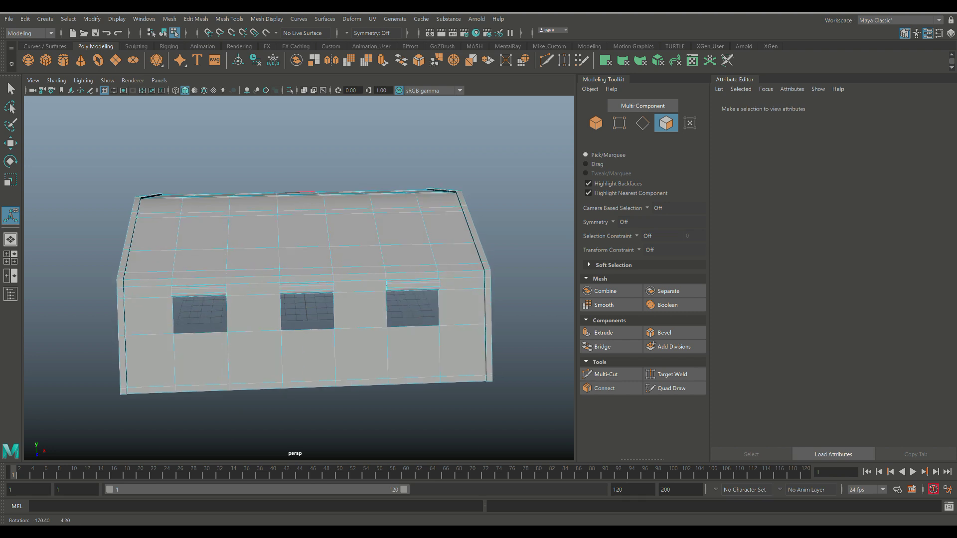
pyautogui.click(229, 19)
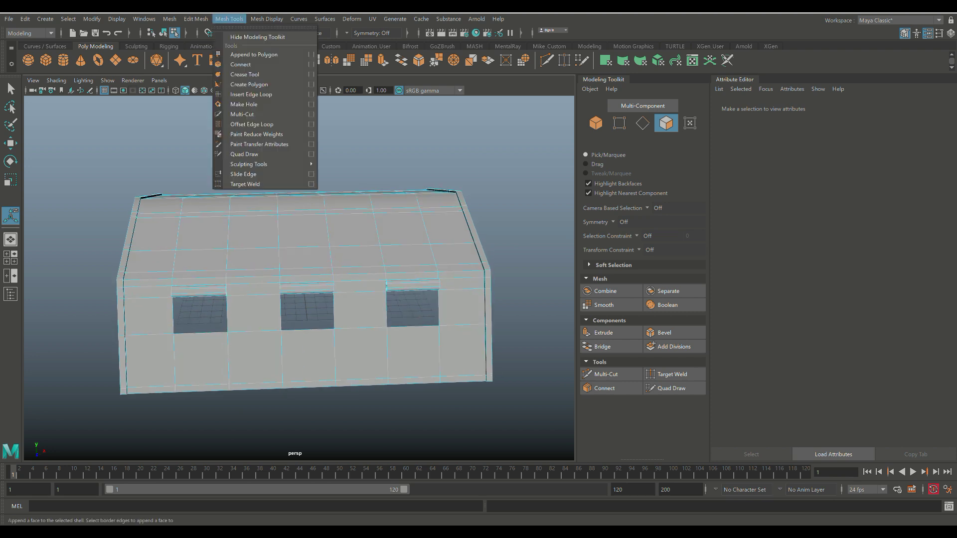
pyautogui.click(311, 94)
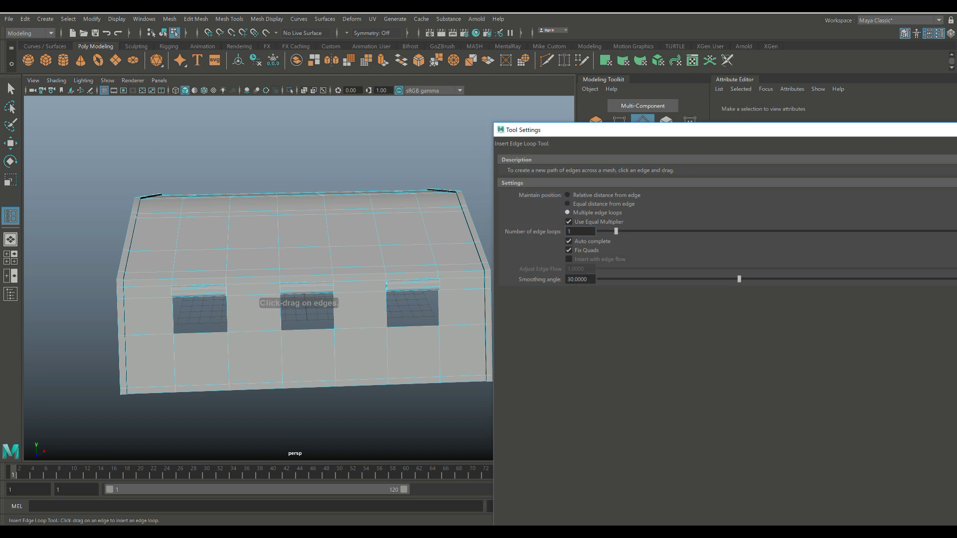
pyautogui.click(254, 332)
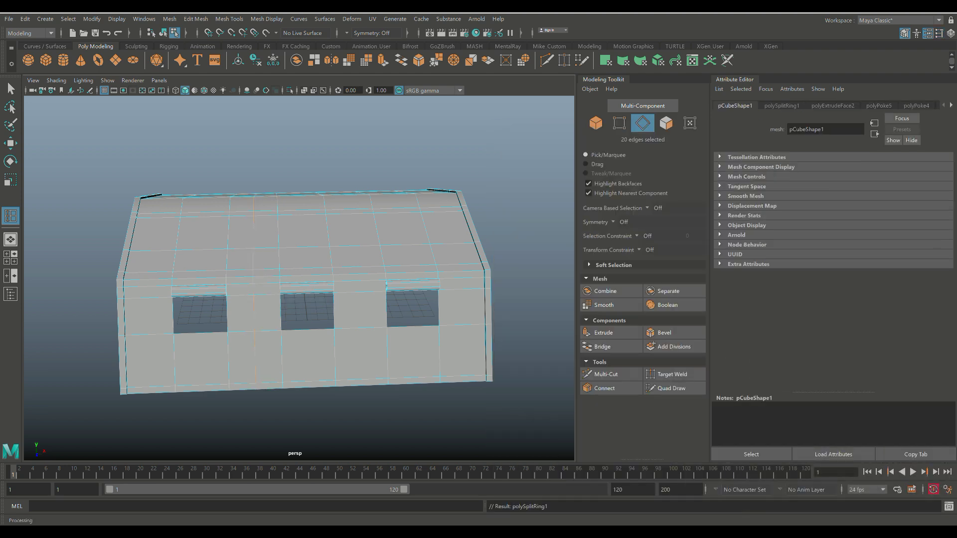
pyautogui.click(361, 328)
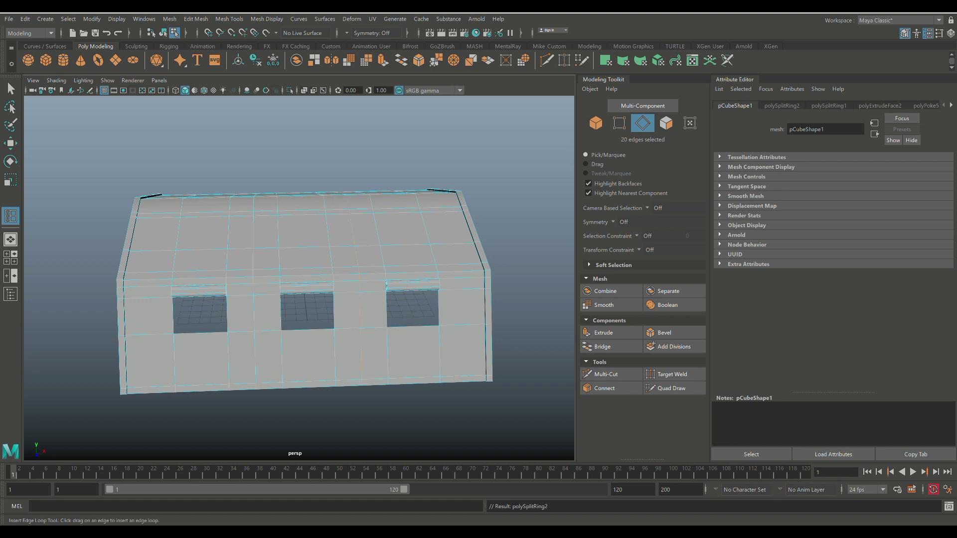
pyautogui.press('q')
# - Bevel both new edge loops between the side windows with a fraction of 0.2 and clear the selection
pyautogui.keyDown('shift'); pyautogui.click(253, 259); pyautogui.keyUp('shift')
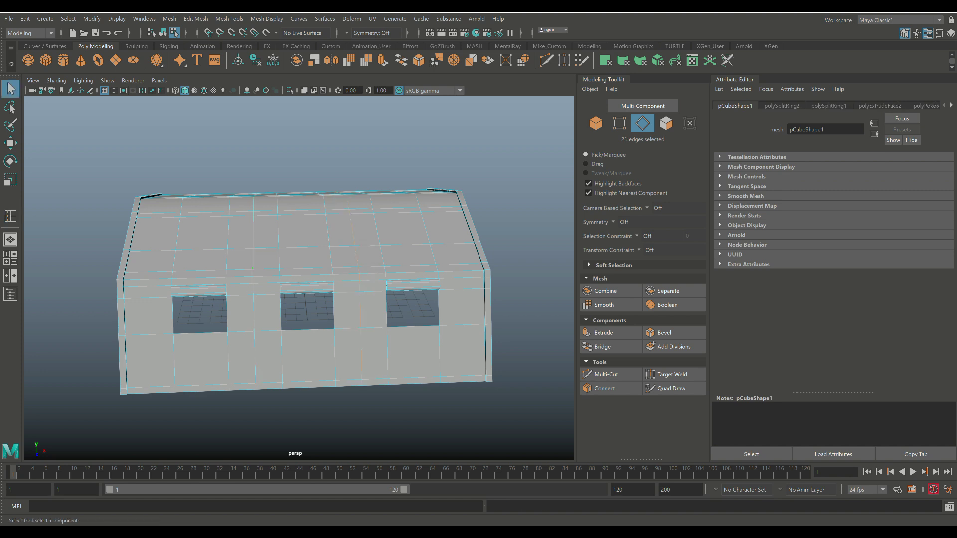
pyautogui.click(196, 19)
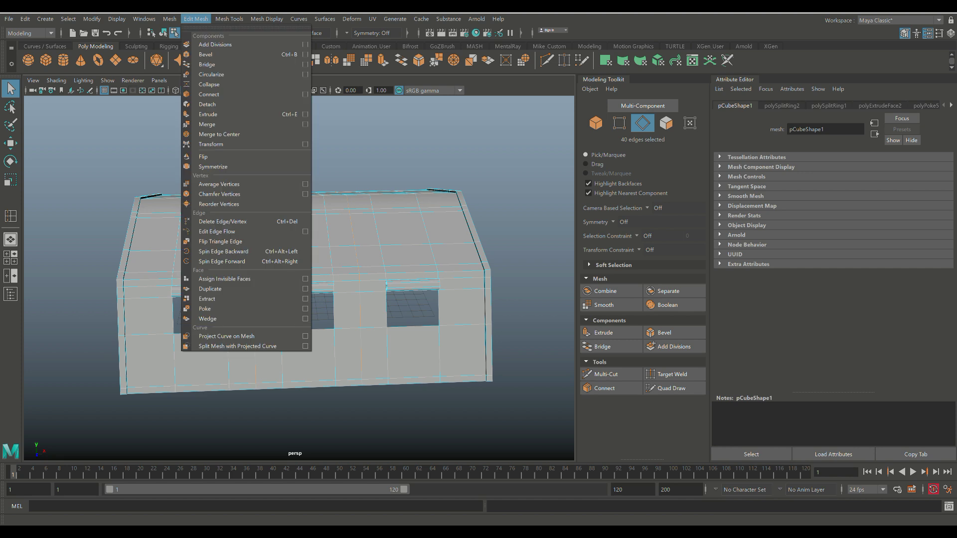
pyautogui.click(214, 54)
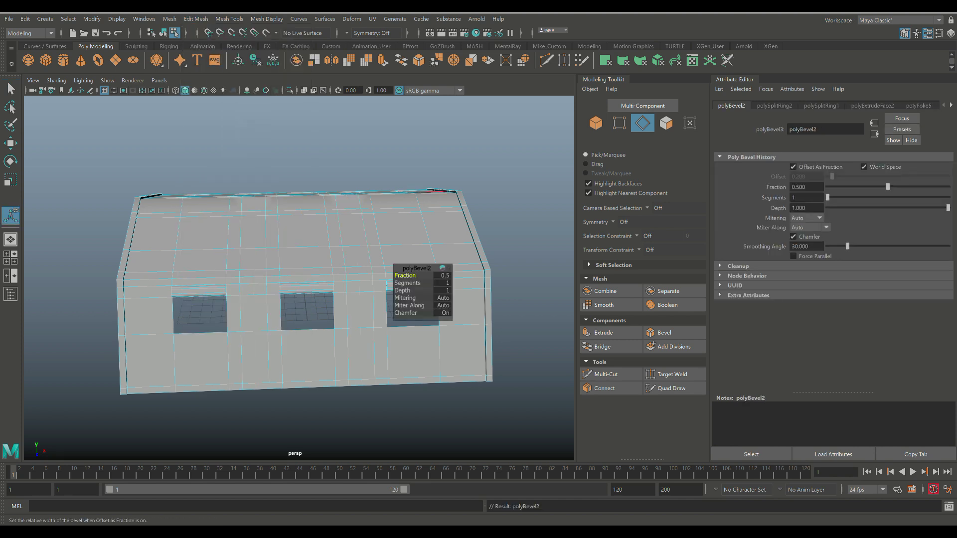
pyautogui.click(442, 276)
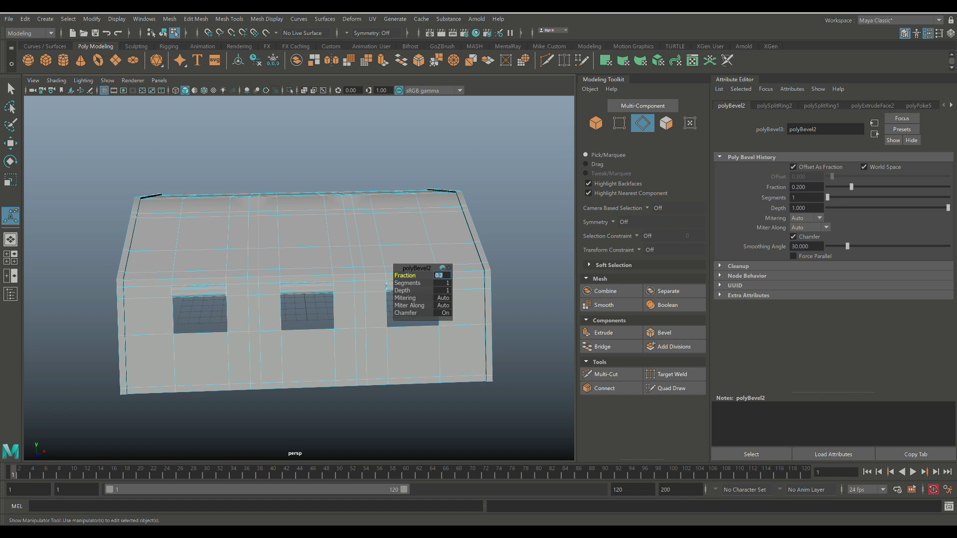
pyautogui.press('Return')
pyautogui.click(255, 164)
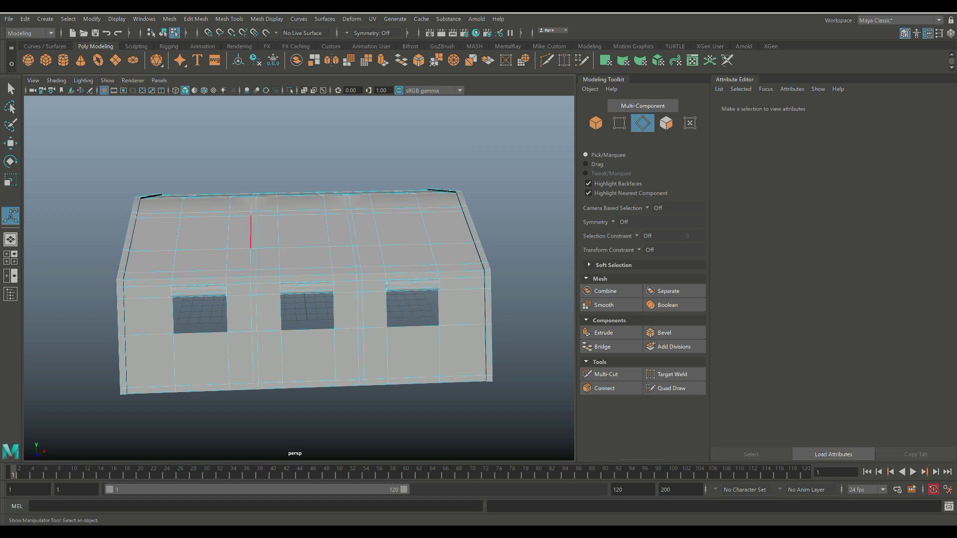
# - Extrude the two narrow beveled face loops between the side windows outward with a thickness and clear the selection
pyautogui.moveTo(250, 234); pyautogui.dragTo(253, 259, button='right')
pyautogui.doubleClick(253, 258)
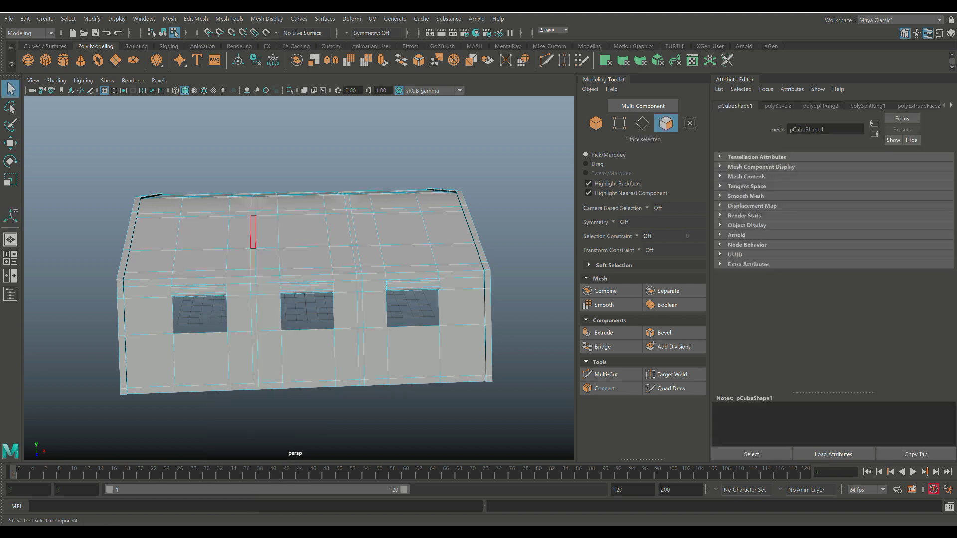
pyautogui.keyDown('shift'); pyautogui.click(356, 256); pyautogui.keyUp('shift')
pyautogui.keyDown('shift'); pyautogui.doubleClick(366, 229); pyautogui.keyUp('shift')
pyautogui.hotkey('ctrl', 'e')
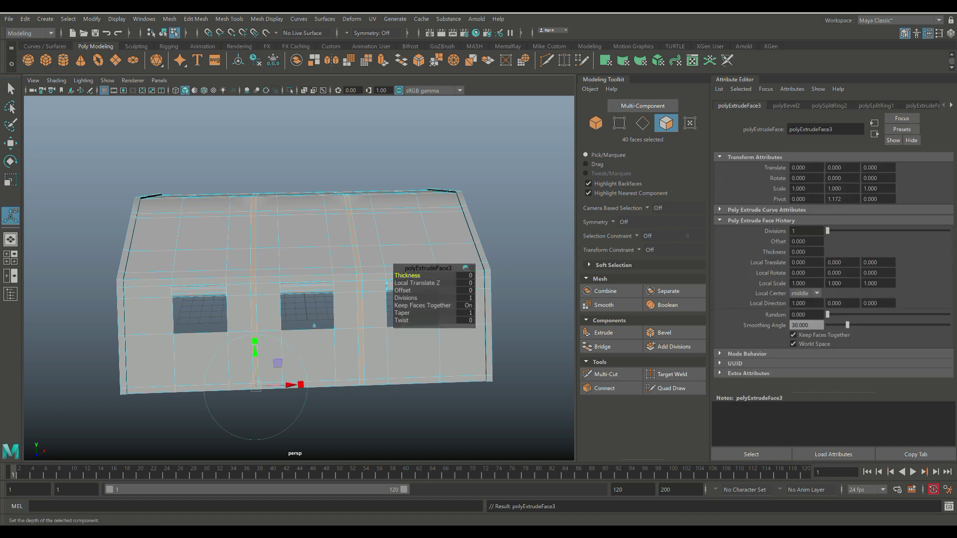
pyautogui.click(466, 276)
pyautogui.click(519, 320)
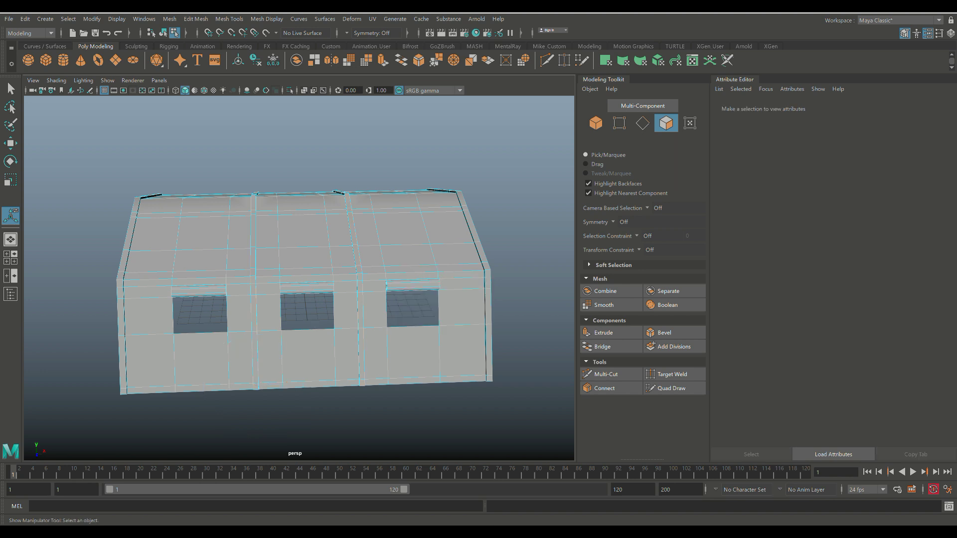
# - Hide the Modeling Toolkit and Attribute Editor to enlarge the viewport, and switch the tent back to object mode
pyautogui.scroll(-4, 499, 309)
pyautogui.keyDown('alt'); pyautogui.moveTo(478, 309); pyautogui.dragTo(319, 324); pyautogui.keyUp('alt')
pyautogui.keyDown('alt'); pyautogui.moveTo(409, 199); pyautogui.dragTo(468, 212); pyautogui.keyUp('alt')
pyautogui.keyDown('alt'); pyautogui.moveTo(398, 239); pyautogui.dragTo(553, 216); pyautogui.keyUp('alt')
pyautogui.keyDown('alt'); pyautogui.moveTo(284, 222); pyautogui.dragTo(280, 226); pyautogui.keyUp('alt')
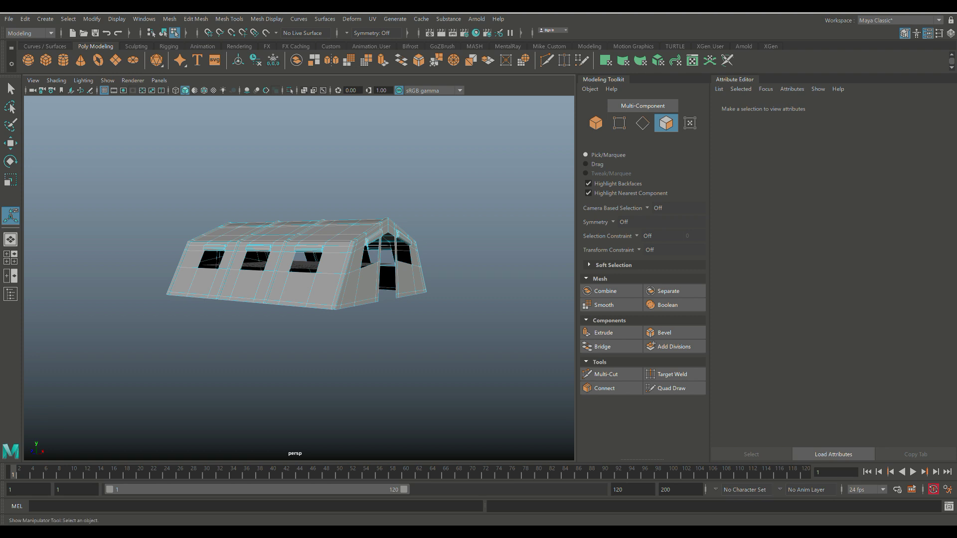
pyautogui.click(905, 34)
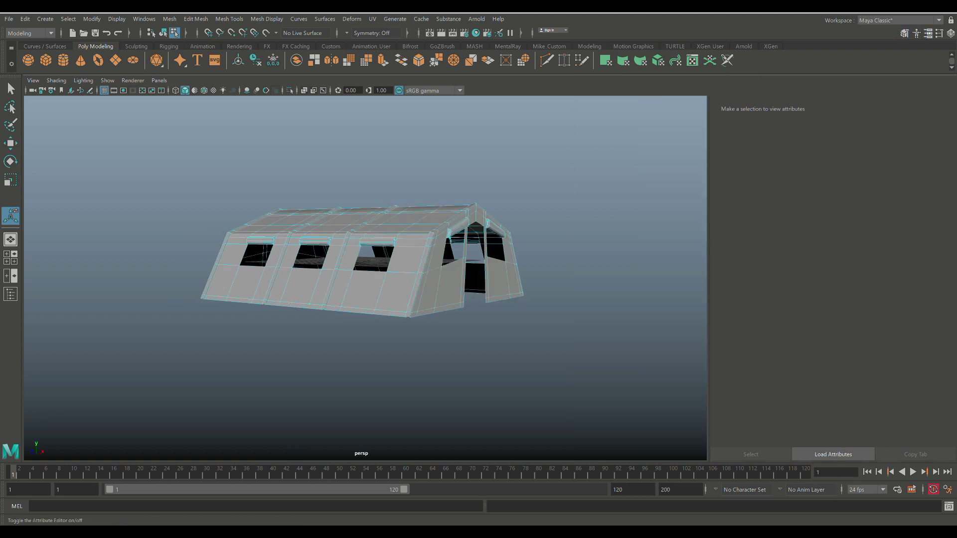
pyautogui.click(928, 33)
pyautogui.rightClick(544, 210)
pyautogui.moveTo(544, 210); pyautogui.dragTo(593, 194, button='right')
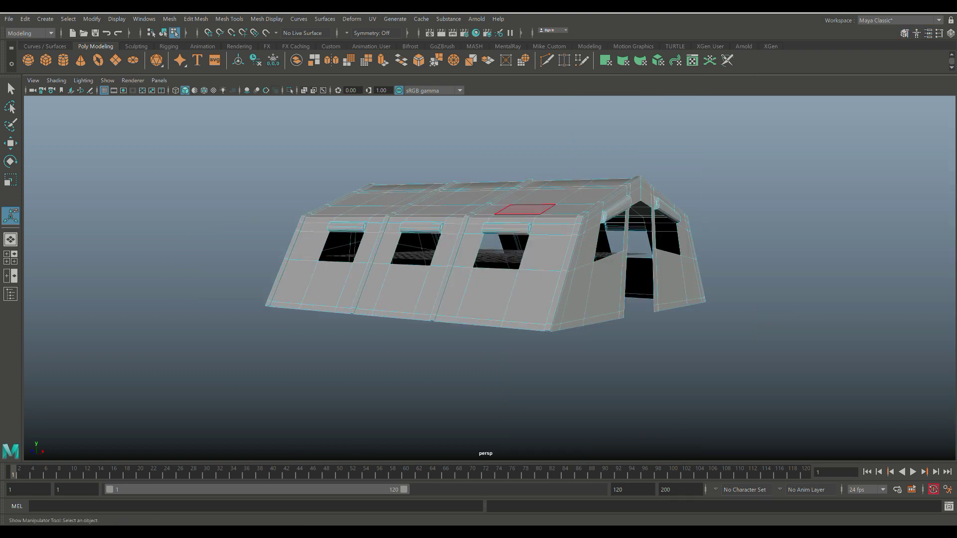
pyautogui.press('q')
pyautogui.scroll(-3, 593, 194)
pyautogui.keyDown('alt'); pyautogui.moveTo(593, 194); pyautogui.dragTo(730, 225); pyautogui.keyUp('alt')
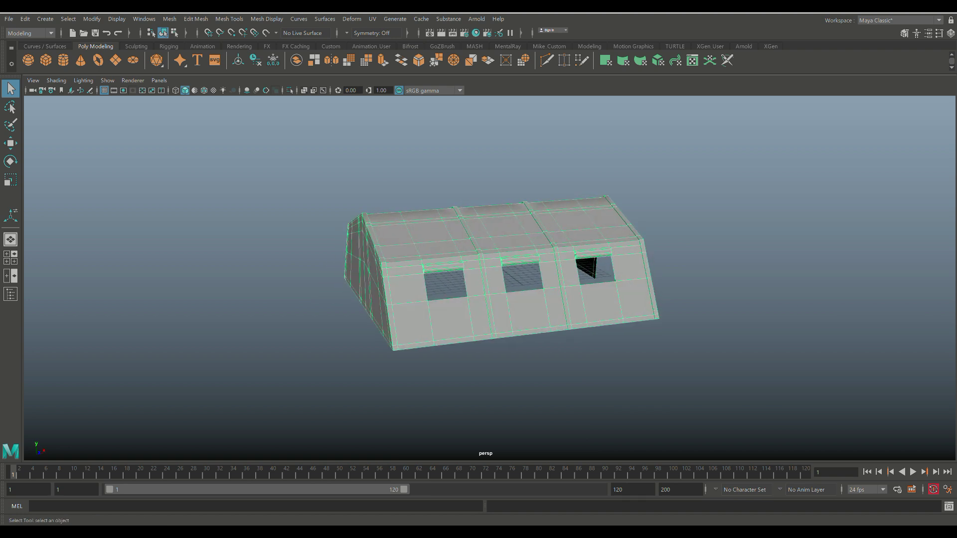
pyautogui.keyDown('alt'); pyautogui.moveTo(588, 235); pyautogui.dragTo(555, 232); pyautogui.keyUp('alt')
# - Insert closely spaced edge loops running over the roof and down the side walls along the tent's length
pyautogui.click(229, 18)
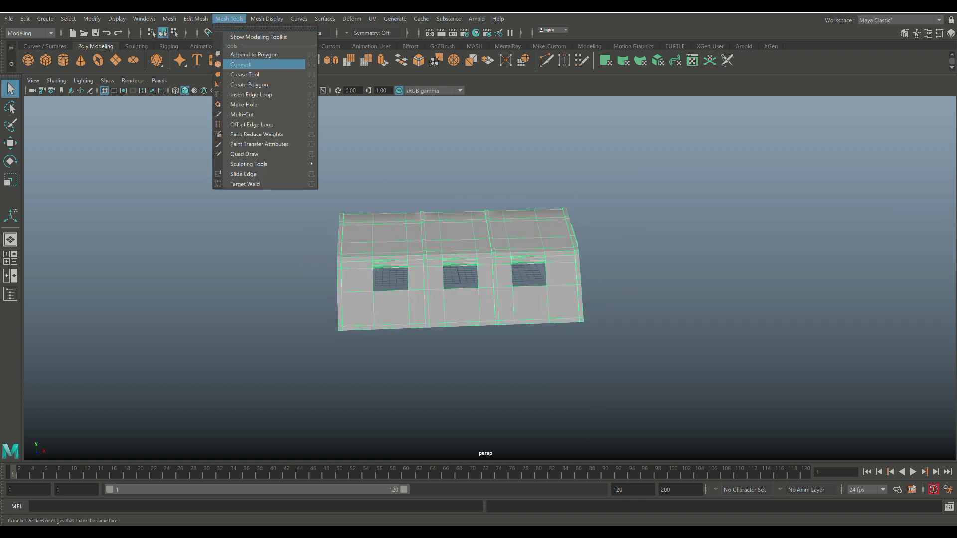
pyautogui.click(251, 94)
pyautogui.scroll(2, 449, 270)
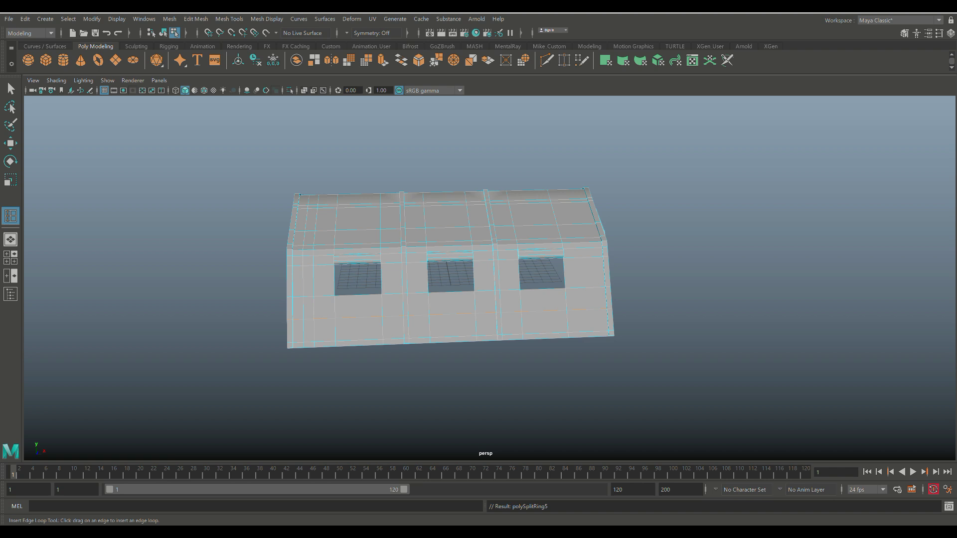
pyautogui.hotkey('ctrl', 'z')
pyautogui.scroll(3, 450, 299)
pyautogui.keyDown('alt'); pyautogui.moveTo(451, 299); pyautogui.dragTo(481, 324); pyautogui.keyUp('alt')
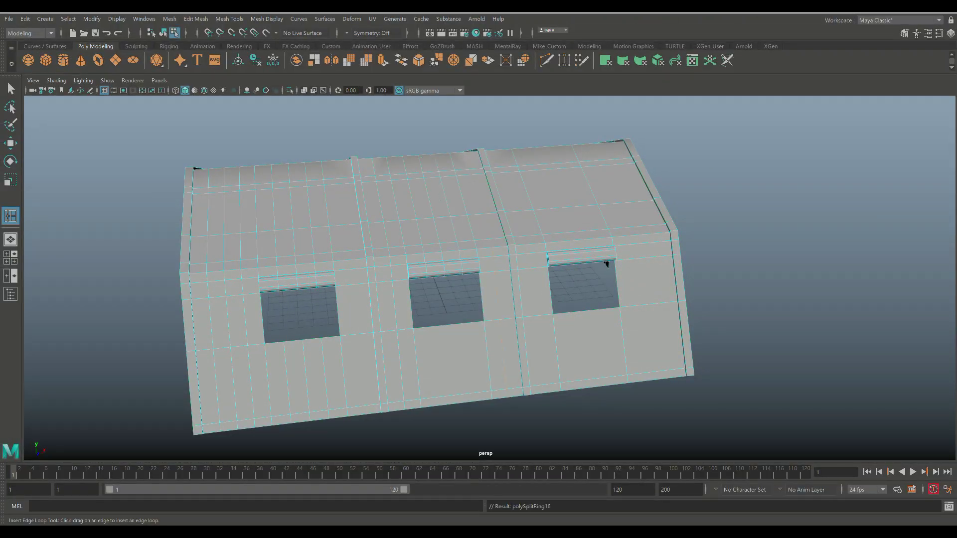
pyautogui.keyDown('alt'); pyautogui.moveTo(490, 278); pyautogui.dragTo(453, 243, button='middle'); pyautogui.keyUp('alt')
pyautogui.keyDown('alt'); pyautogui.moveTo(453, 243); pyautogui.dragTo(503, 249, button='right'); pyautogui.keyUp('alt')
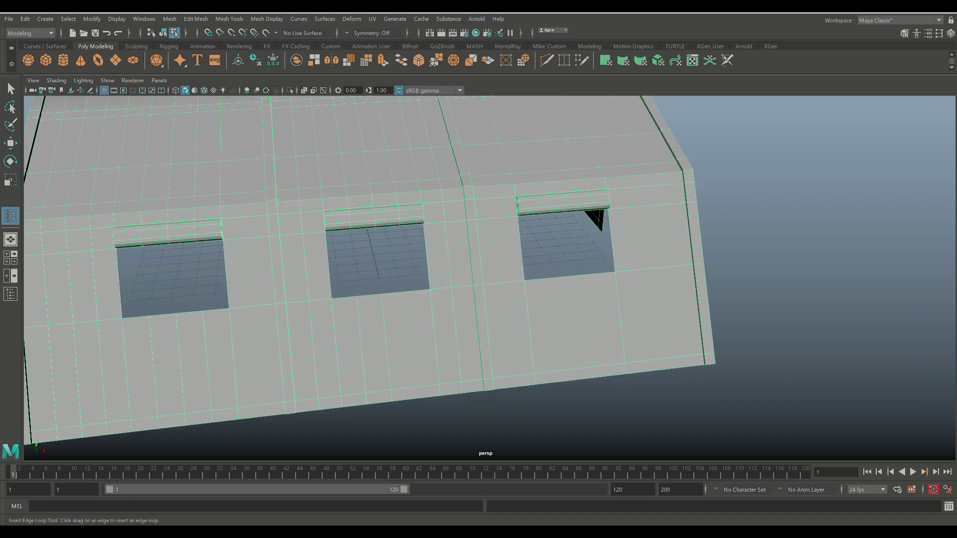
pyautogui.click(406, 292)
pyautogui.scroll(-1, 491, 278)
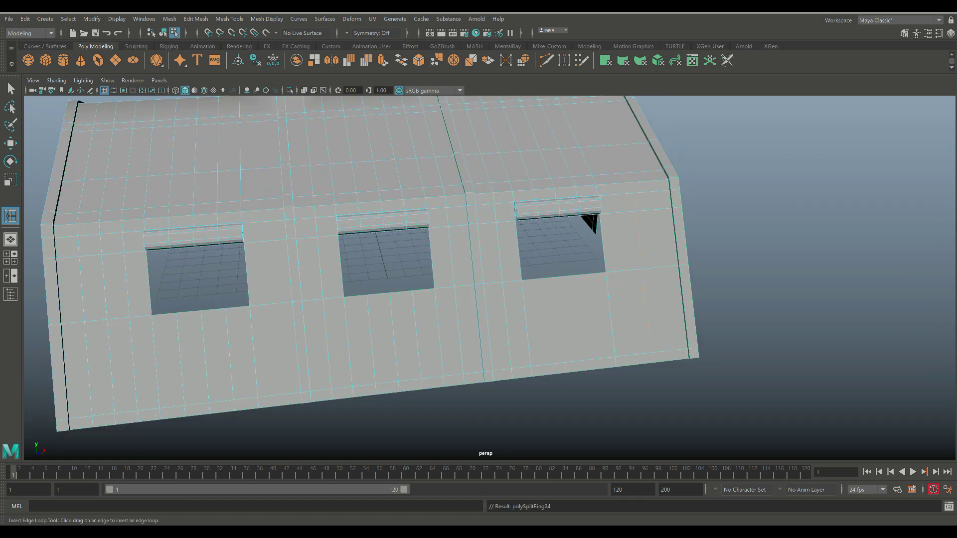
# - Use Multi-Cut to insert closely spaced horizontal edge loops around the lower tent walls, from the base up to the windows
pyautogui.scroll(-3, 491, 278)
pyautogui.keyDown('alt'); pyautogui.moveTo(409, 278); pyautogui.dragTo(594, 260); pyautogui.keyUp('alt')
pyautogui.scroll(2, 490, 279)
pyautogui.hotkey('ctrl', 'shift', 'x')
pyautogui.keyDown('alt'); pyautogui.moveTo(447, 300); pyautogui.dragTo(536, 326); pyautogui.keyUp('alt')
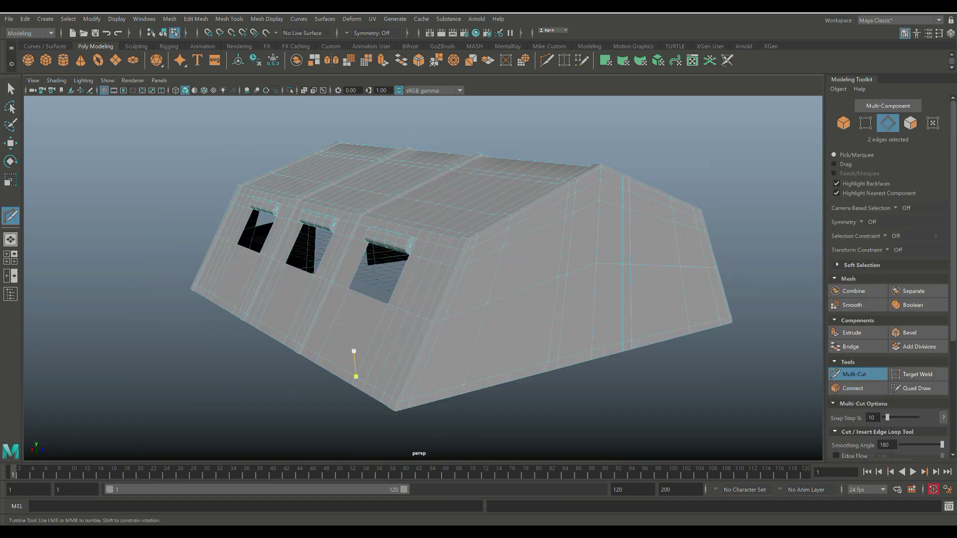
pyautogui.keyDown('ctrl'); pyautogui.click(357, 371); pyautogui.keyUp('ctrl')
pyautogui.keyDown('ctrl'); pyautogui.click(366, 356); pyautogui.keyUp('ctrl')
pyautogui.keyDown('ctrl'); pyautogui.click(368, 350); pyautogui.keyUp('ctrl')
pyautogui.keyDown('ctrl'); pyautogui.click(371, 345); pyautogui.keyUp('ctrl')
pyautogui.keyDown('ctrl'); pyautogui.click(373, 340); pyautogui.keyUp('ctrl')
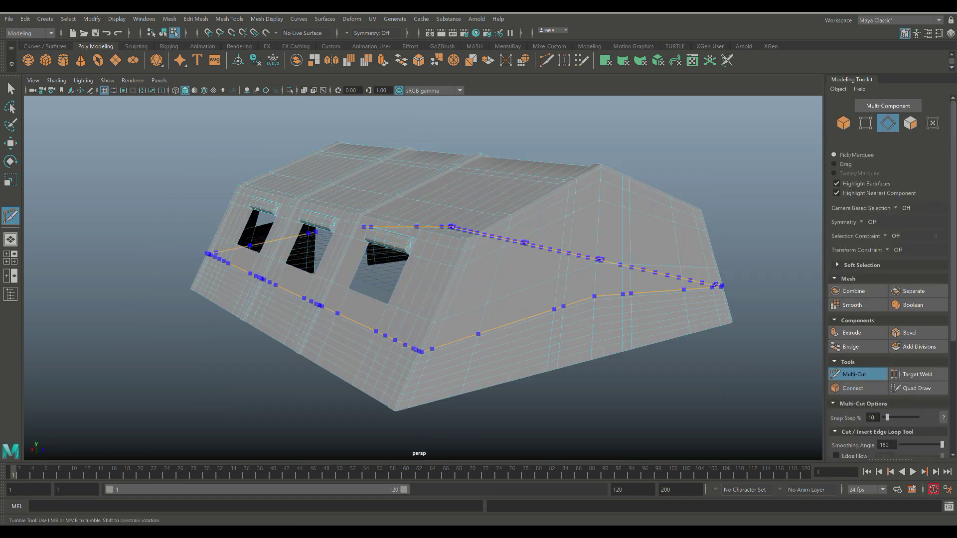
pyautogui.keyDown('ctrl'); pyautogui.click(375, 335); pyautogui.keyUp('ctrl')
pyautogui.keyDown('ctrl'); pyautogui.click(377, 329); pyautogui.keyUp('ctrl')
pyautogui.keyDown('ctrl'); pyautogui.click(380, 324); pyautogui.keyUp('ctrl')
pyautogui.keyDown('ctrl'); pyautogui.click(382, 318); pyautogui.keyUp('ctrl')
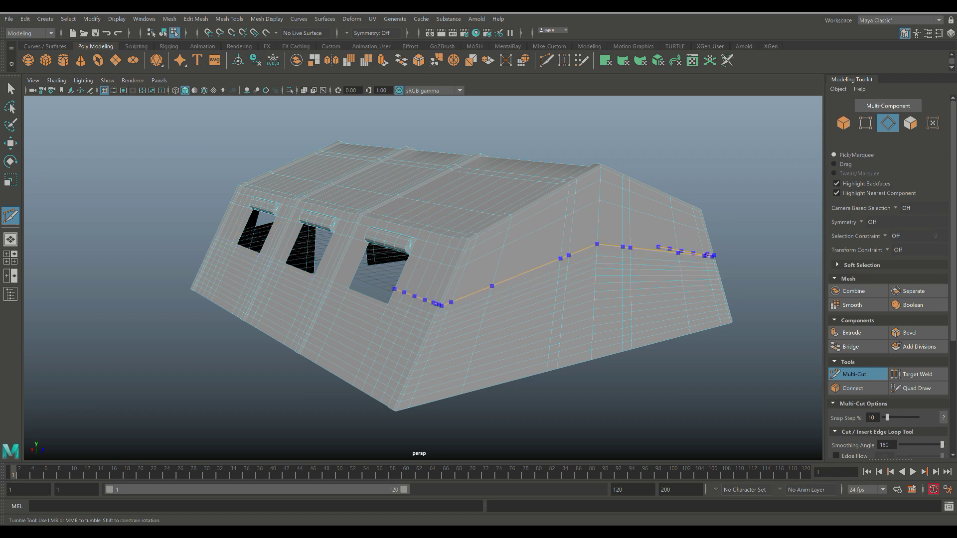
# - Continue the horizontal edge loops up the walls beside and between the side windows
pyautogui.keyDown('alt'); pyautogui.moveTo(474, 348); pyautogui.dragTo(471, 240, button='right'); pyautogui.keyUp('alt')
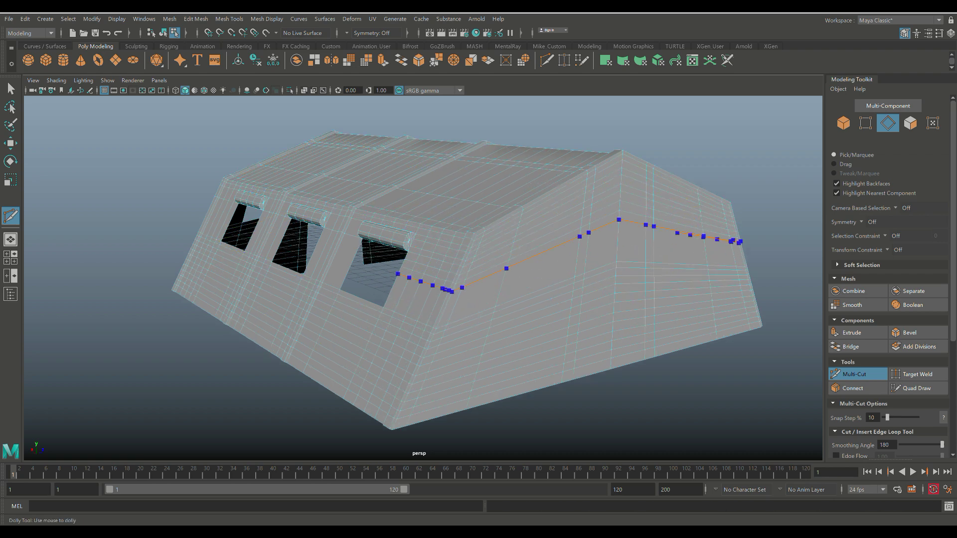
pyautogui.keyDown('alt'); pyautogui.moveTo(435, 316); pyautogui.dragTo(573, 323); pyautogui.keyUp('alt')
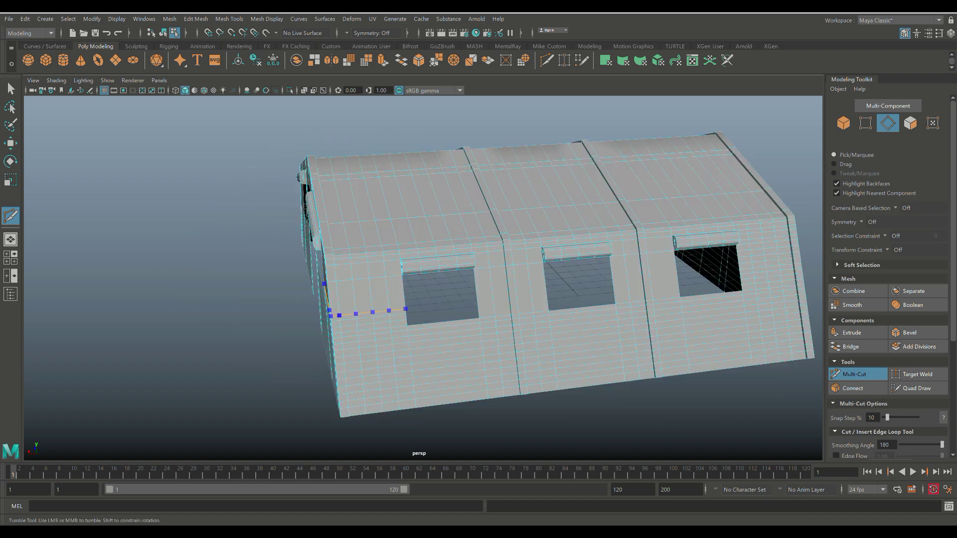
pyautogui.keyDown('ctrl'); pyautogui.click(336, 274); pyautogui.keyUp('ctrl')
pyautogui.click(528, 264)
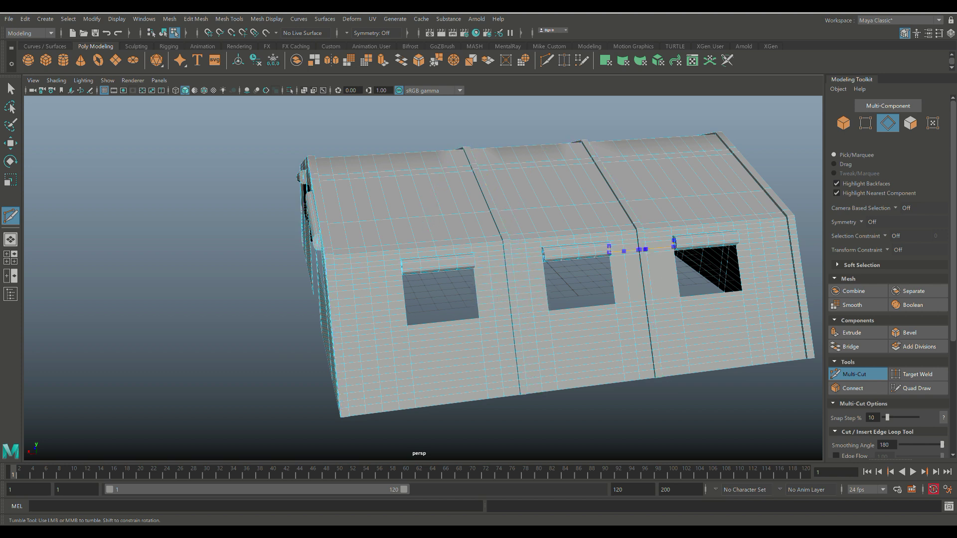
pyautogui.scroll(-3, 649, 291)
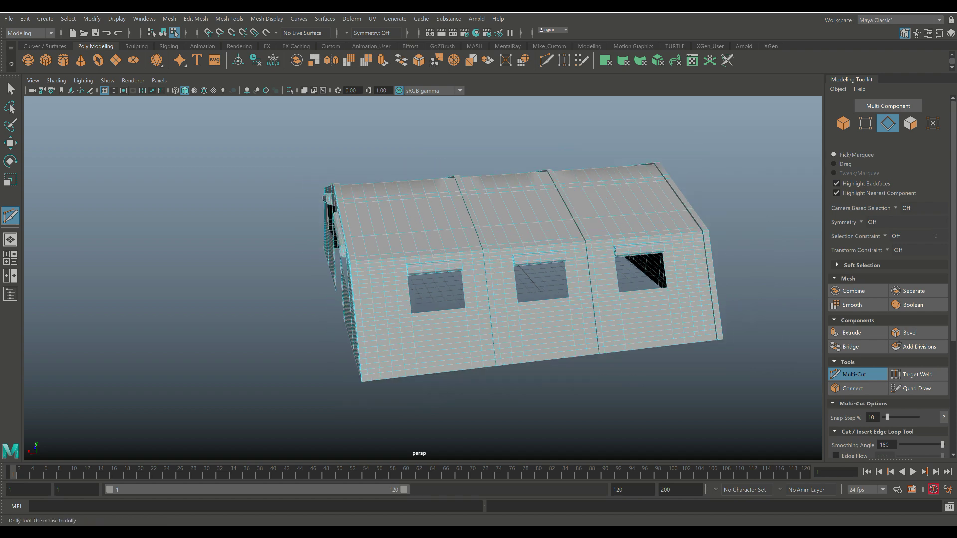
# - Fill the remaining sparse areas of the roof, doorway end and window surrounds with evenly spaced edge loops, and leave Multi-Cut
pyautogui.keyDown('alt'); pyautogui.moveTo(280, 294); pyautogui.dragTo(393, 325); pyautogui.keyUp('alt')
pyautogui.scroll(1, 384, 327)
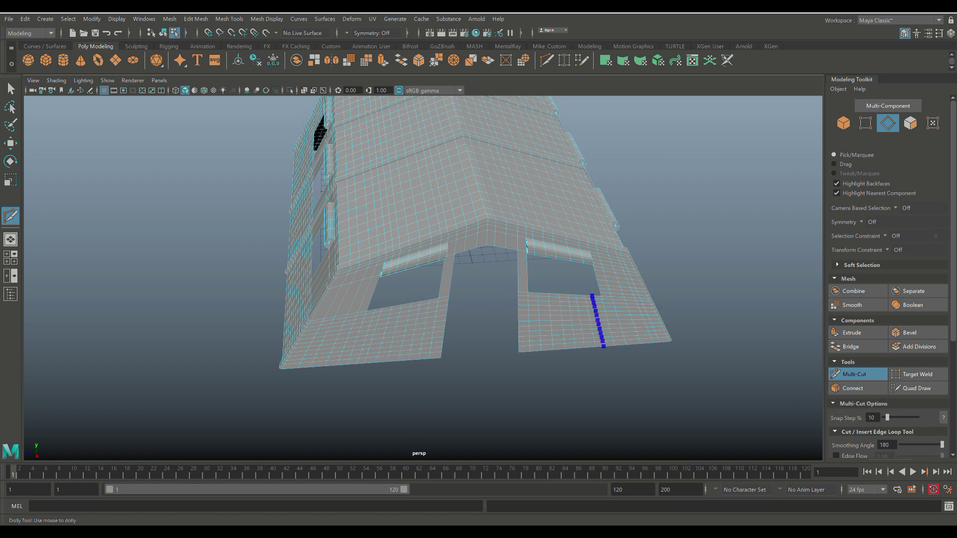
pyautogui.keyDown('alt'); pyautogui.moveTo(598, 321); pyautogui.dragTo(718, 319); pyautogui.keyUp('alt')
pyautogui.scroll(3, 306, 309)
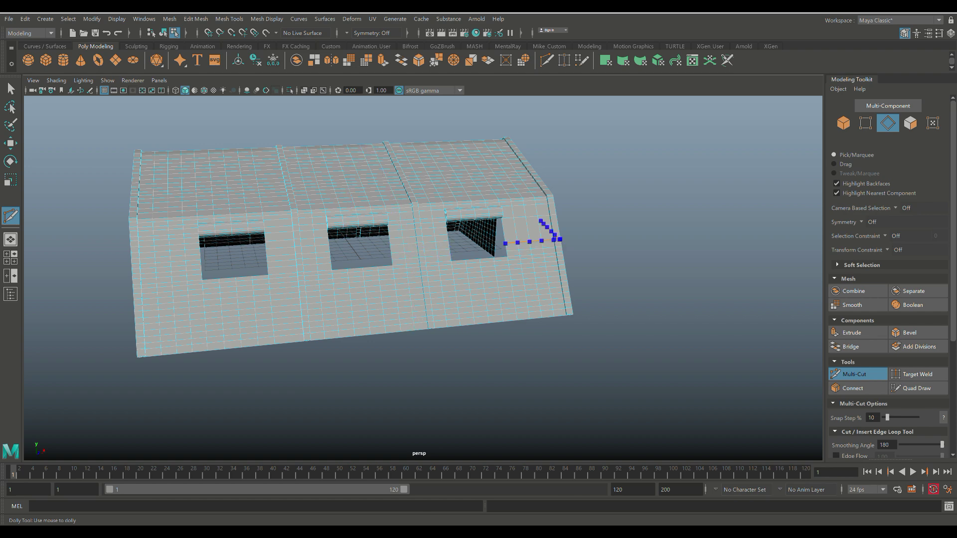
pyautogui.scroll(-3, 531, 210)
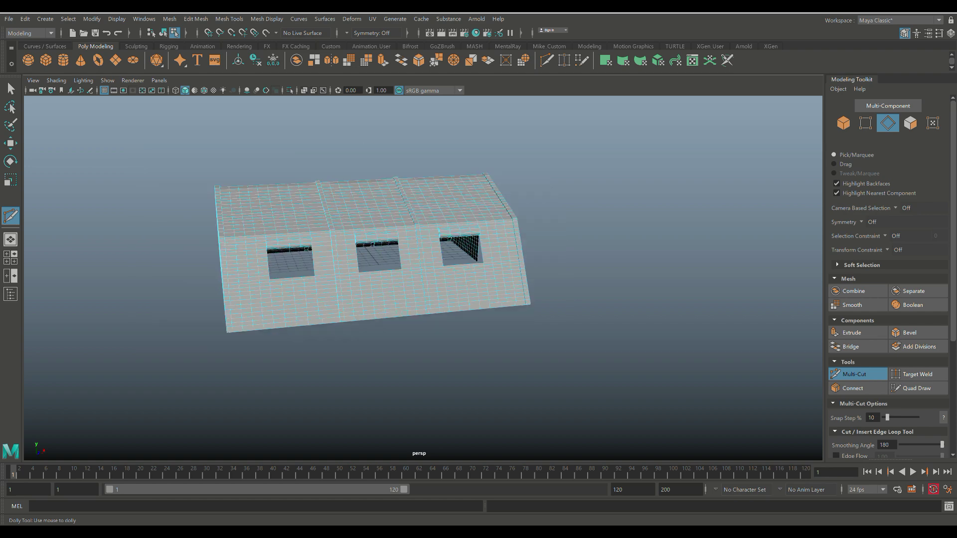
pyautogui.keyDown('alt'); pyautogui.moveTo(531, 210); pyautogui.dragTo(371, 210); pyautogui.keyUp('alt')
pyautogui.scroll(5, 433, 174)
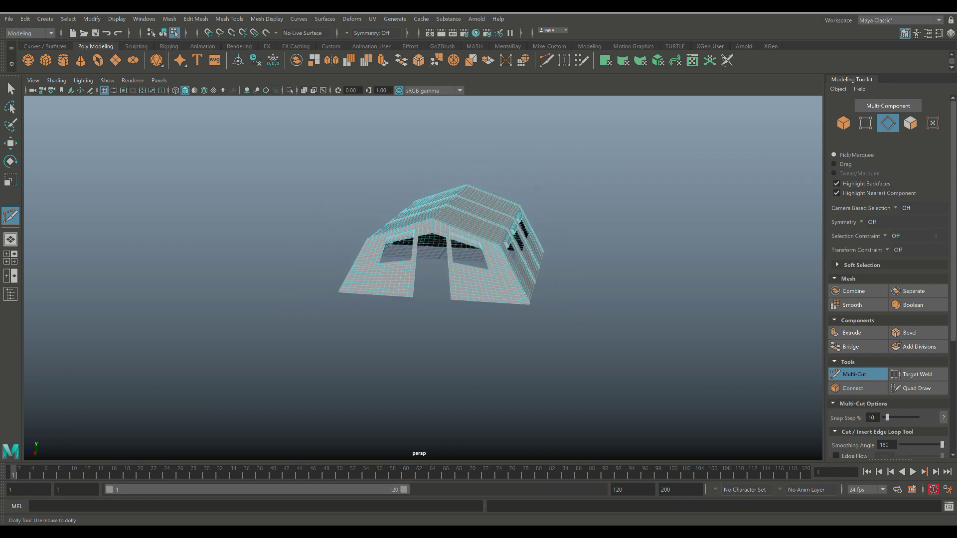
pyautogui.keyDown('alt'); pyautogui.moveTo(504, 249); pyautogui.dragTo(525, 235); pyautogui.keyUp('alt')
pyautogui.press('q')
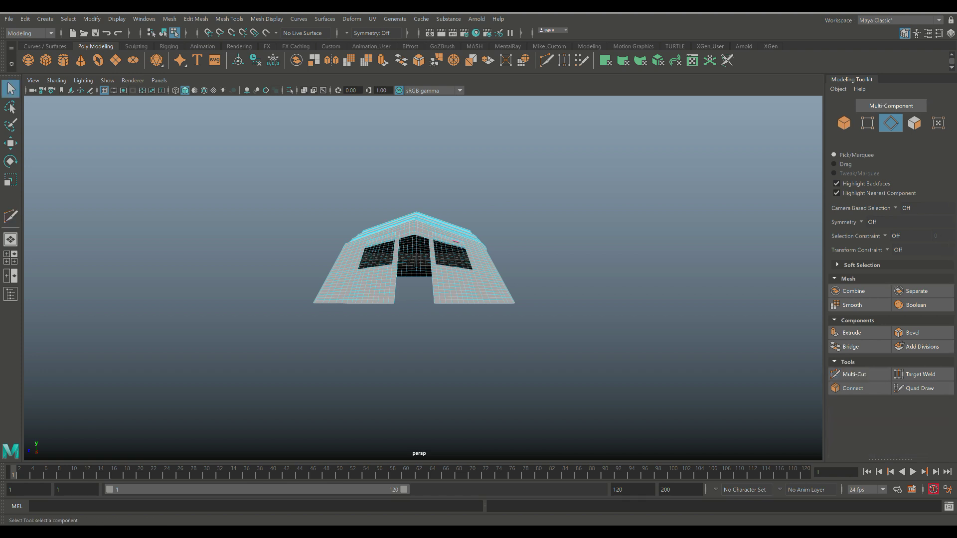
# - Return the tent to object mode, switch to the FX menu set and make the tent mesh an nCloth object
pyautogui.moveTo(459, 246); pyautogui.dragTo(505, 227, button='right')
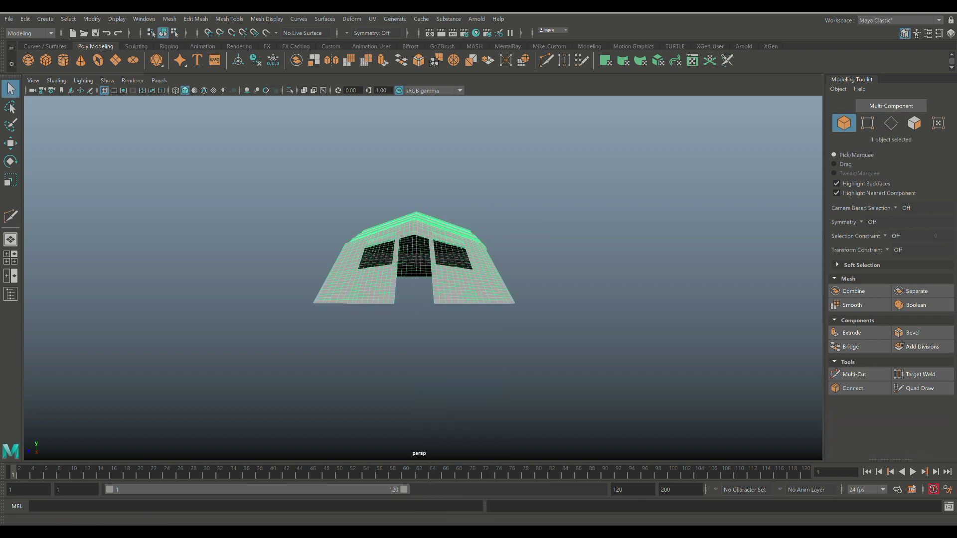
pyautogui.click(29, 33)
pyautogui.click(25, 74)
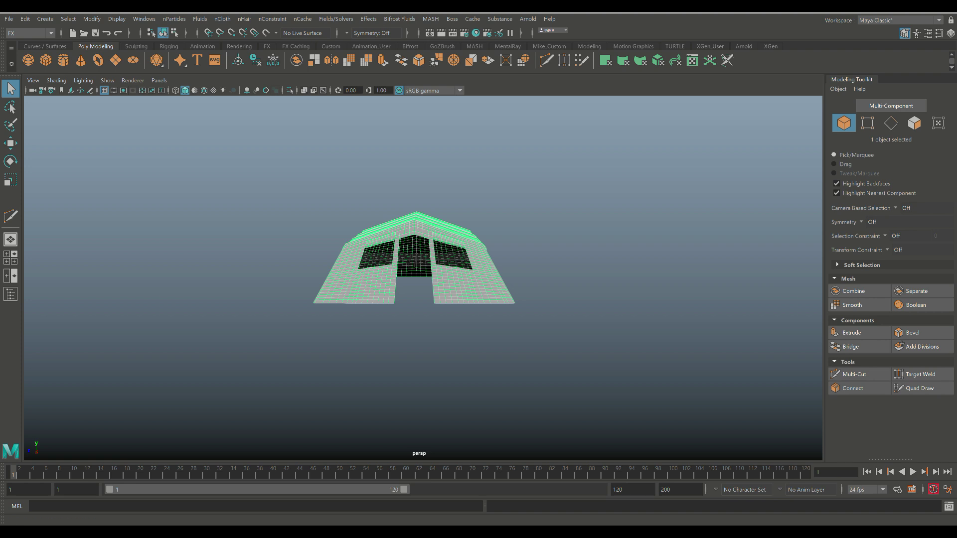
pyautogui.click(223, 19)
pyautogui.click(247, 56)
pyautogui.click(223, 18)
pyautogui.click(235, 54)
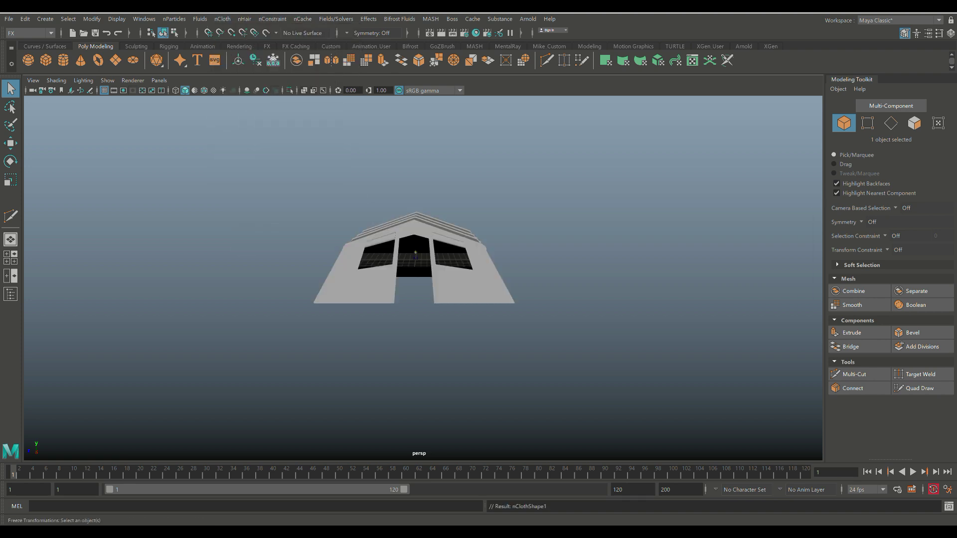
# - Hide the Modeling Toolkit, play the cloth simulation to check how the tent behaves, and rewind to the first frame
pyautogui.scroll(2, 416, 270)
pyautogui.keyDown('alt'); pyautogui.moveTo(369, 259); pyautogui.dragTo(471, 281); pyautogui.keyUp('alt')
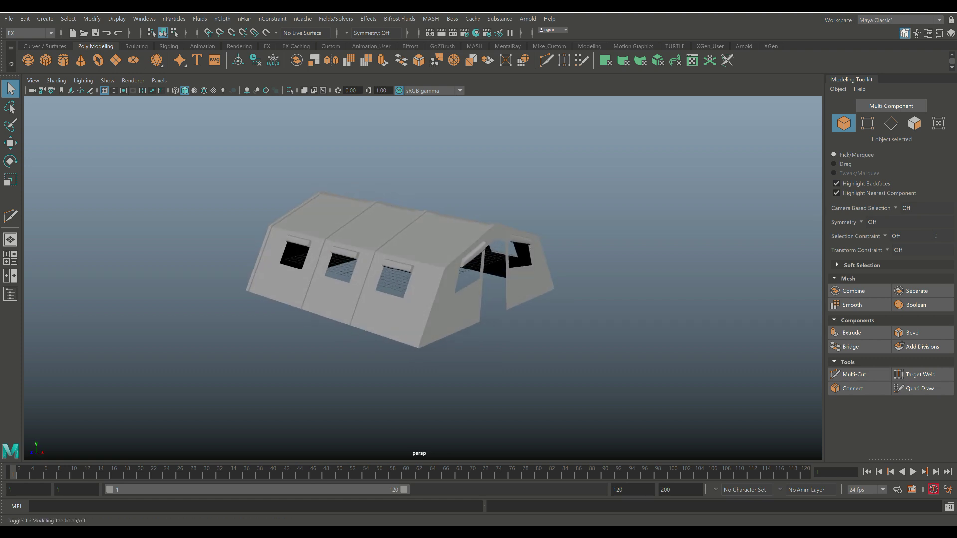
pyautogui.click(904, 33)
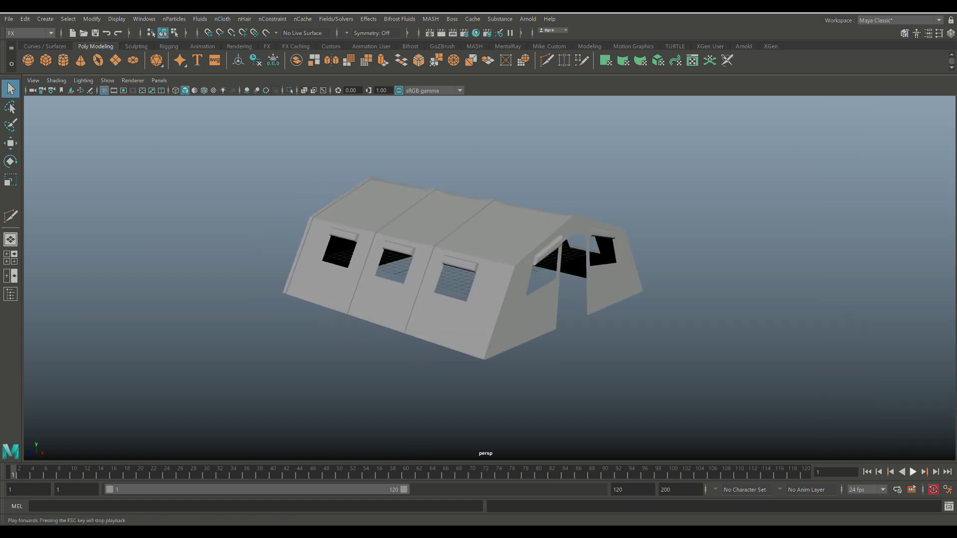
pyautogui.click(913, 472)
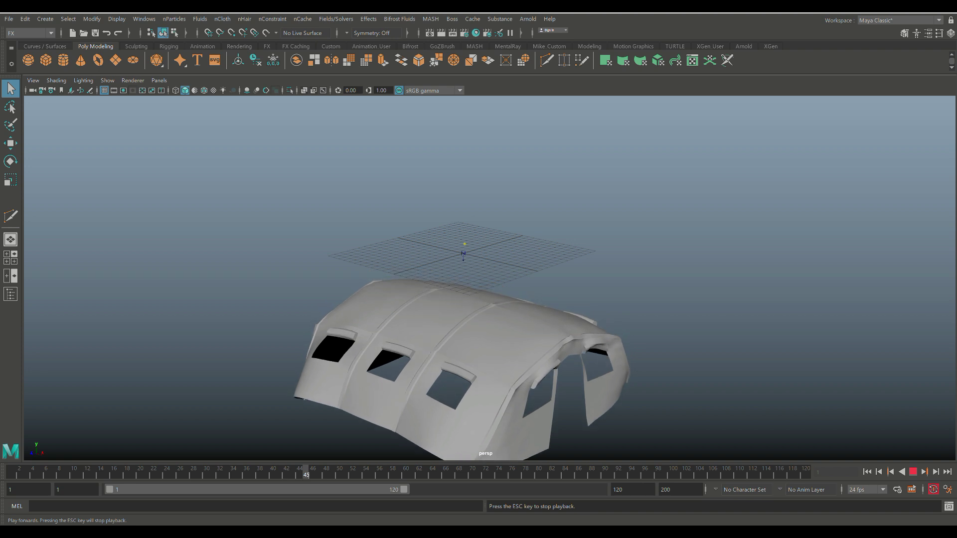
pyautogui.click(913, 472)
pyautogui.click(868, 472)
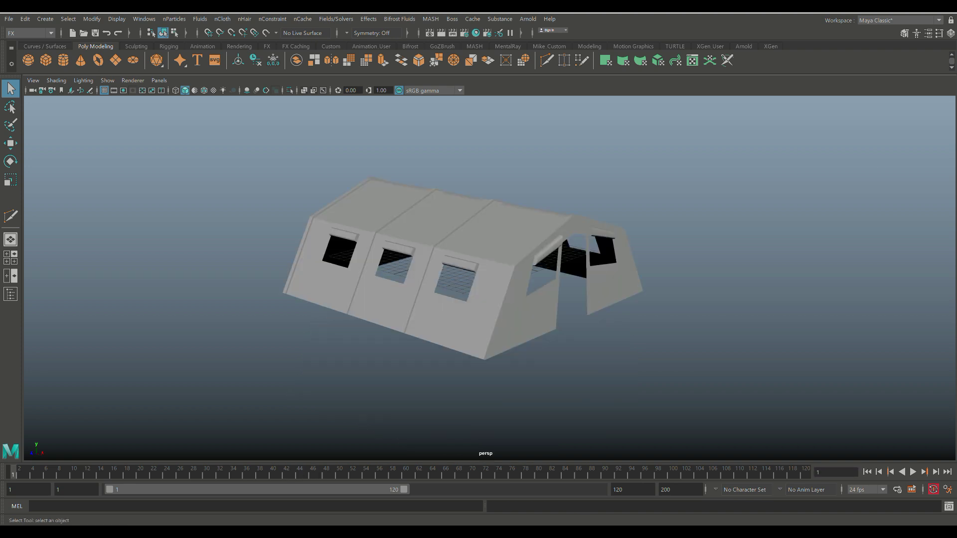
pyautogui.click(11, 258)
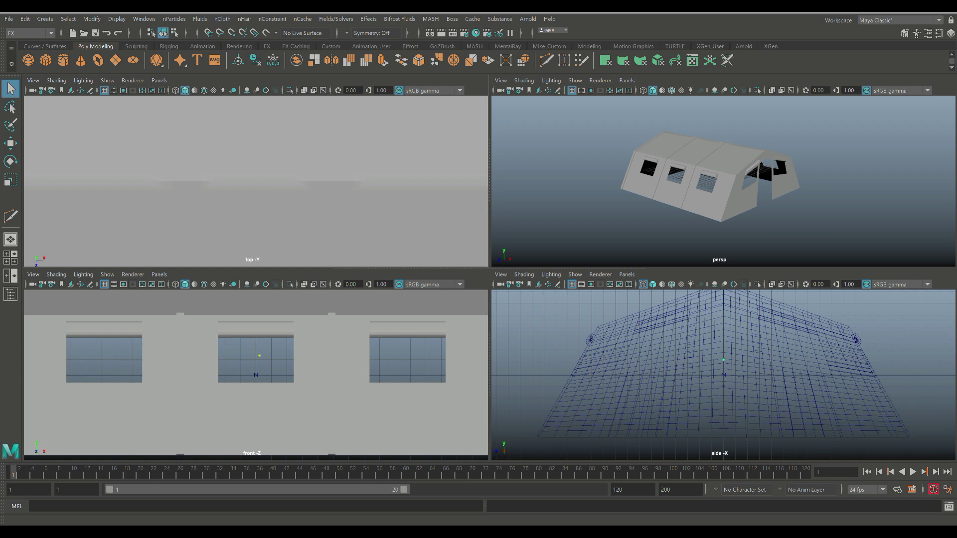
pyautogui.scroll(-2, 723, 371)
pyautogui.press('space')
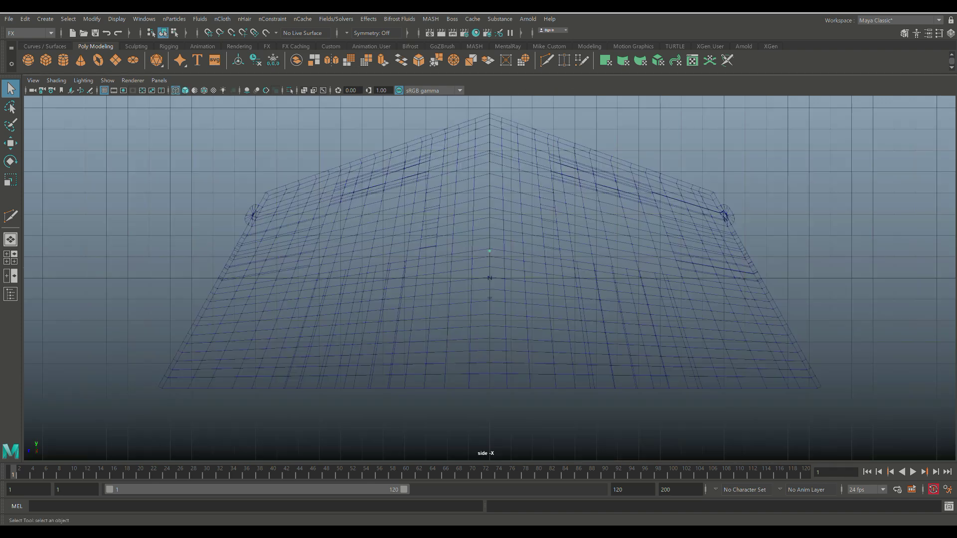
pyautogui.click(7, 257)
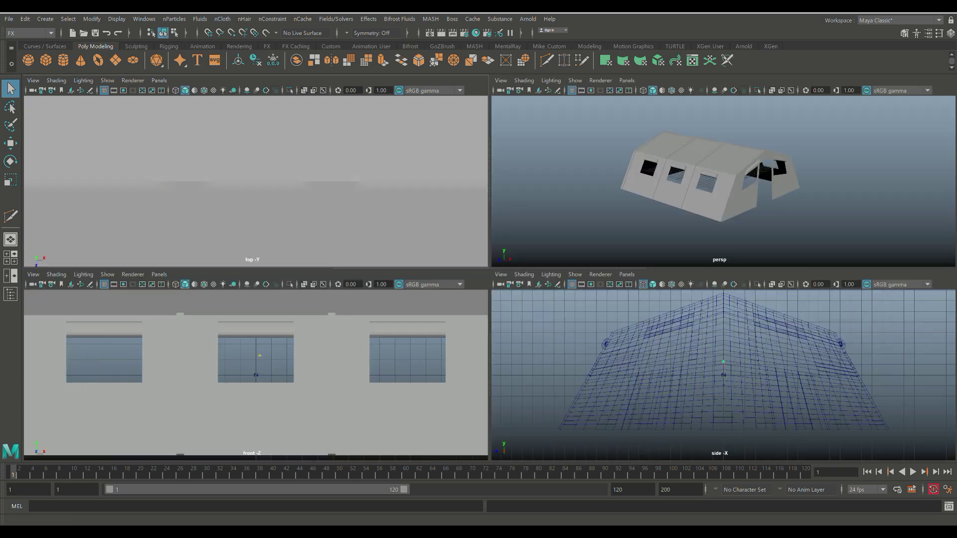
pyautogui.press('space')
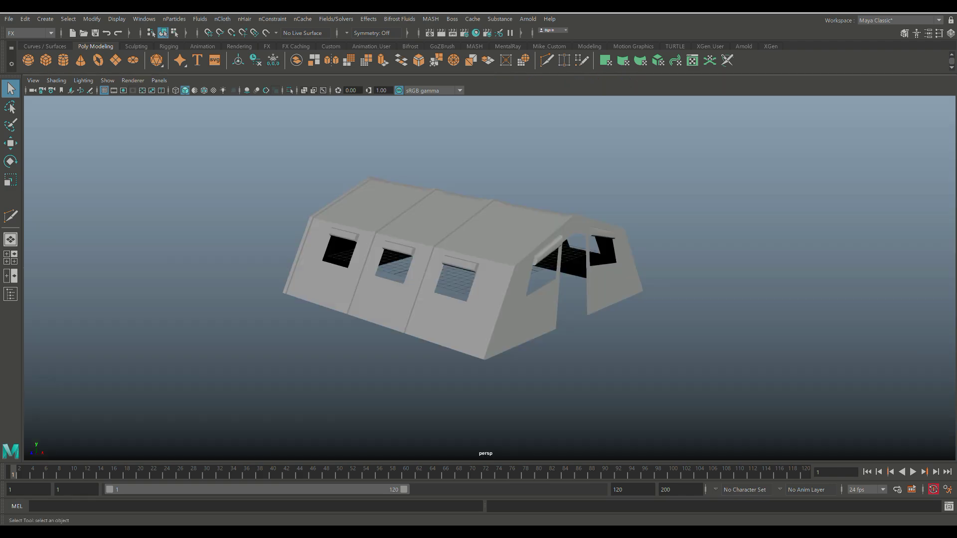
# - Display the tent in wireframe, select the ridge vertices at each raised band, and apply a Transform Constraint to them
pyautogui.press('4')
pyautogui.moveTo(428, 249)
pyautogui.keyDown('alt'); pyautogui.mouseDown()
pyautogui.moveTo(454, 250)
pyautogui.moveTo(455, 241)
pyautogui.mouseUp(); pyautogui.keyUp('alt')
pyautogui.keyDown('alt'); pyautogui.moveTo(455, 240); pyautogui.dragTo(390, 287, button='middle'); pyautogui.keyUp('alt')
pyautogui.keyDown('alt'); pyautogui.moveTo(389, 288); pyautogui.dragTo(439, 288, button='right'); pyautogui.keyUp('alt')
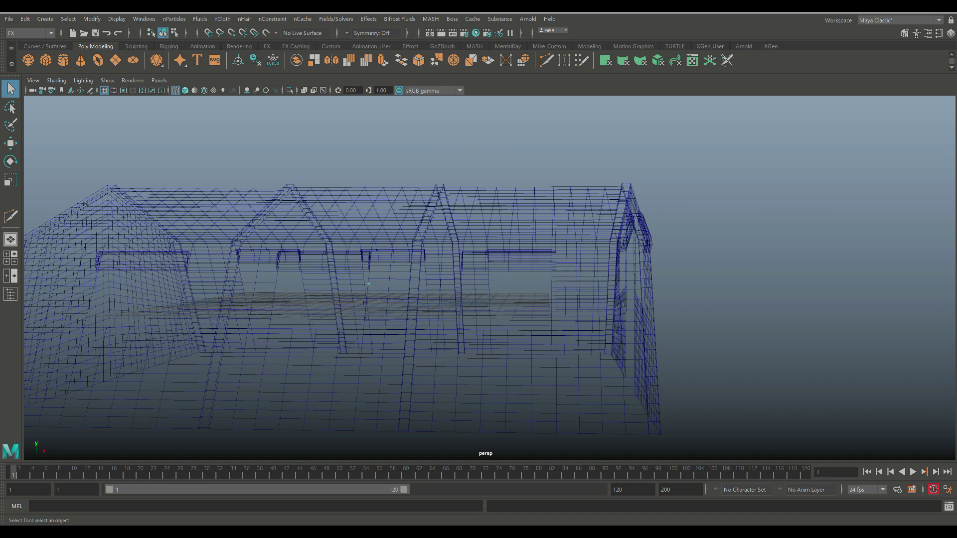
pyautogui.keyDown('alt'); pyautogui.moveTo(598, 150); pyautogui.dragTo(562, 195, button='middle'); pyautogui.keyUp('alt')
pyautogui.keyDown('alt'); pyautogui.moveTo(563, 195); pyautogui.dragTo(648, 214, button='right'); pyautogui.keyUp('alt')
pyautogui.rightClick(655, 175)
pyautogui.moveTo(586, 231)
pyautogui.mouseDown(button='right')
pyautogui.moveTo(585, 258)
pyautogui.moveTo(536, 231)
pyautogui.moveTo(578, 231)
pyautogui.mouseUp(button='right')
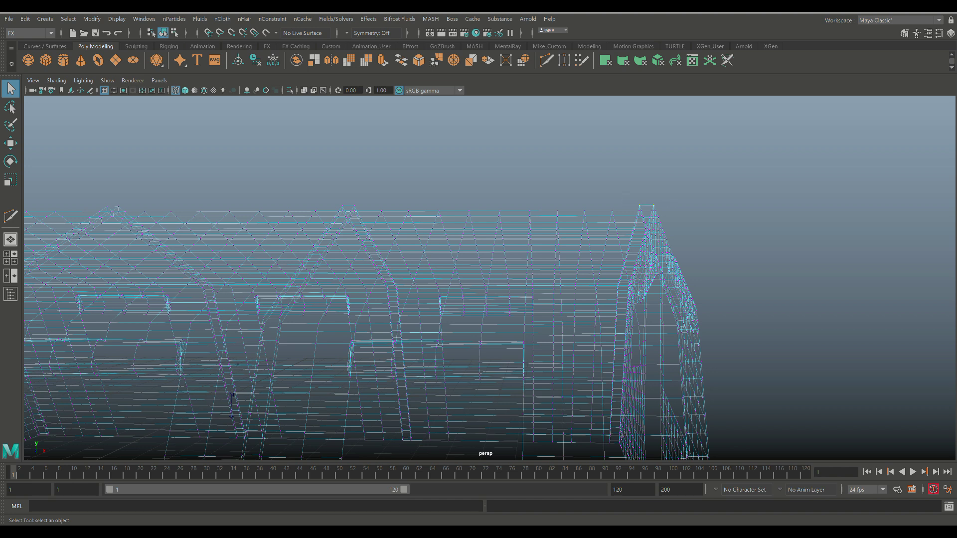
pyautogui.keyDown('alt'); pyautogui.moveTo(232, 396); pyautogui.dragTo(584, 399); pyautogui.keyUp('alt')
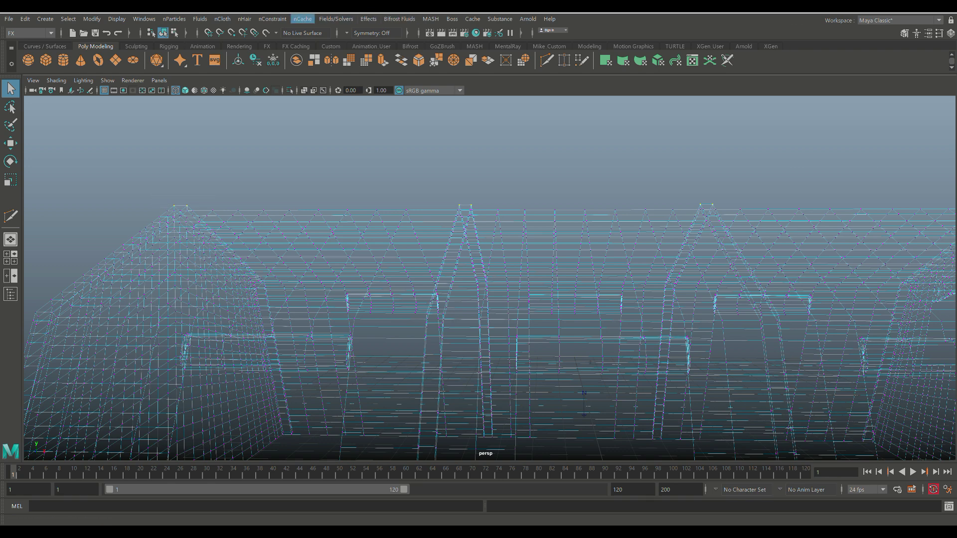
pyautogui.click(272, 19)
pyautogui.click(299, 104)
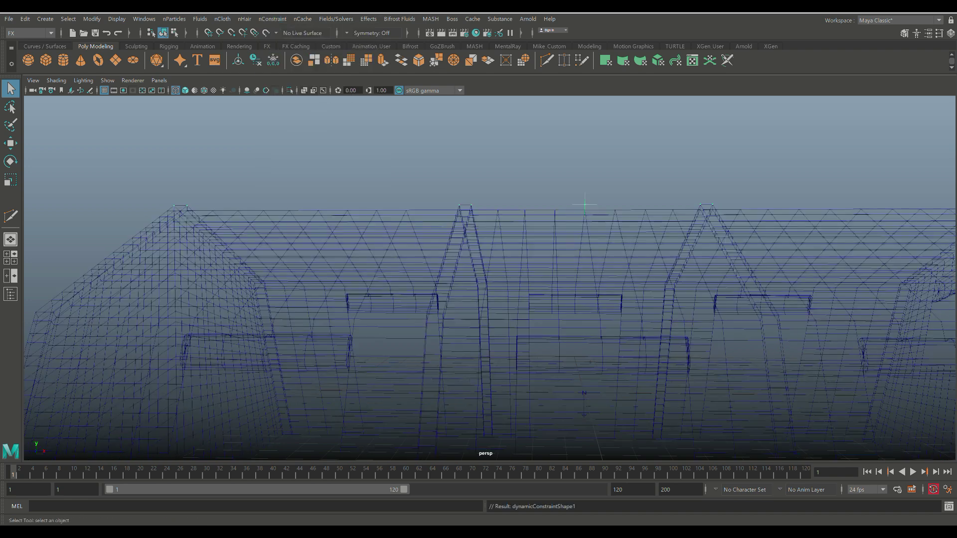
# - Play the cloth simulation to check the tent with its ridge points constrained, then stop and rewind to the first frame
pyautogui.click(11, 258)
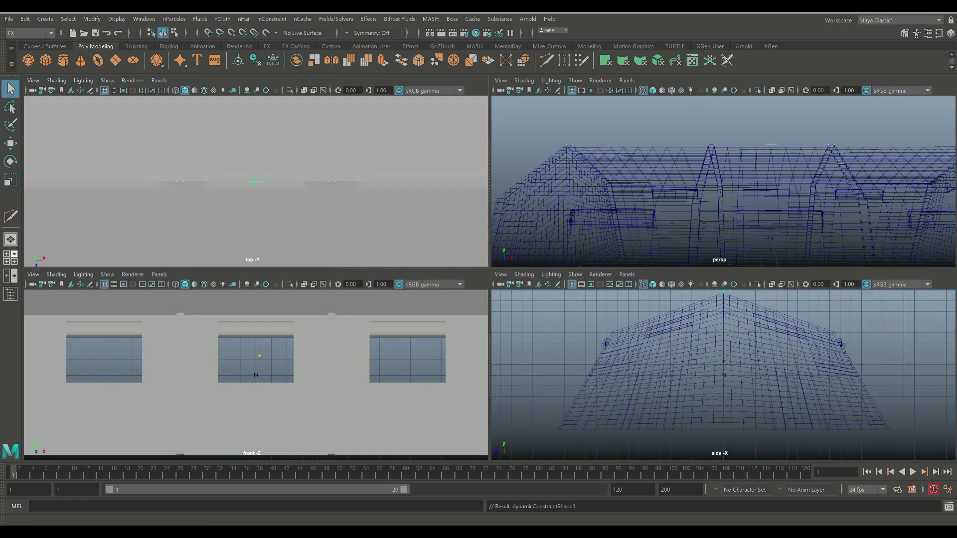
pyautogui.press('space')
pyautogui.scroll(-6, 599, 224)
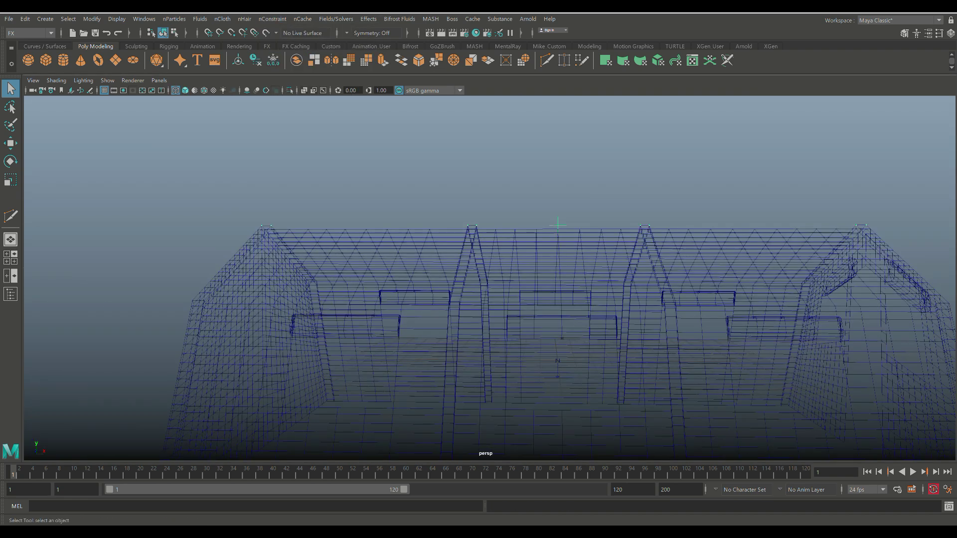
pyautogui.keyDown('alt'); pyautogui.moveTo(598, 224); pyautogui.dragTo(483, 185); pyautogui.keyUp('alt')
pyautogui.keyDown('alt'); pyautogui.moveTo(484, 185); pyautogui.dragTo(446, 171, button='middle'); pyautogui.keyUp('alt')
pyautogui.hotkey('alt', 'v')
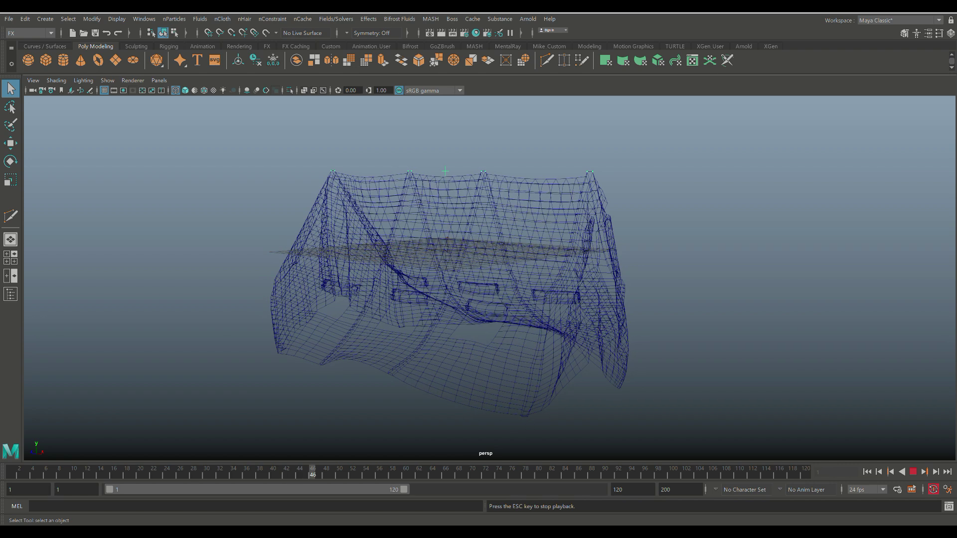
pyautogui.press('Escape')
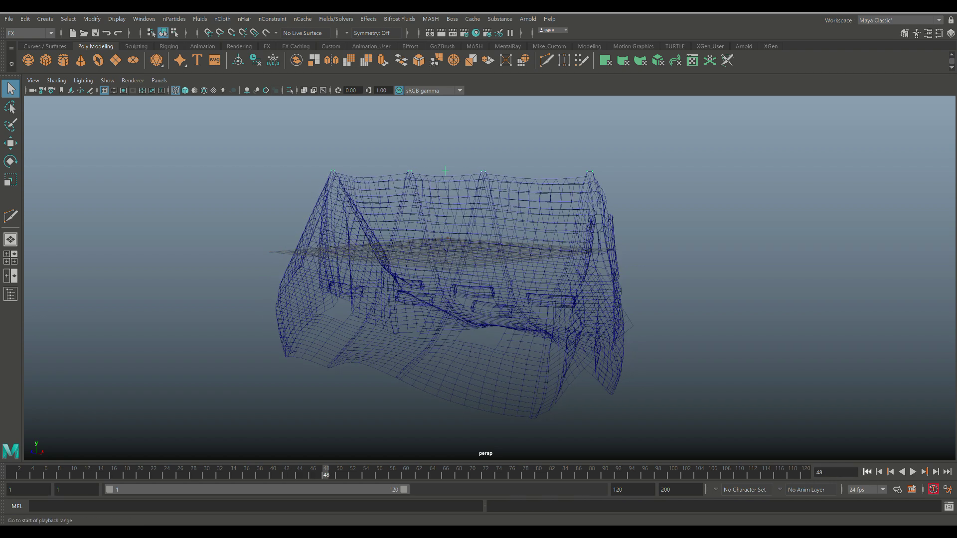
pyautogui.hotkey('shift', 'alt', 'v')
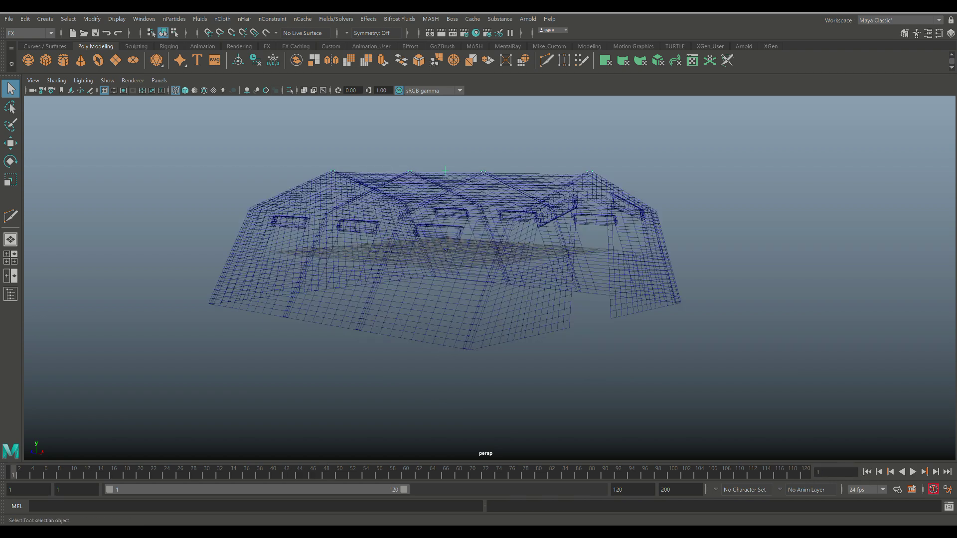
# - Switch the tent to vertex mode and select the eave-corner vertices of the end band away from the doorway, on one long side
pyautogui.keyDown('alt'); pyautogui.moveTo(448, 279); pyautogui.dragTo(560, 257); pyautogui.keyUp('alt')
pyautogui.keyDown('alt'); pyautogui.moveTo(561, 256); pyautogui.dragTo(545, 315, button='middle'); pyautogui.keyUp('alt')
pyautogui.keyDown('alt'); pyautogui.moveTo(546, 315); pyautogui.dragTo(588, 317, button='right'); pyautogui.keyUp('alt')
pyautogui.keyDown('alt'); pyautogui.moveTo(588, 317); pyautogui.dragTo(589, 343); pyautogui.keyUp('alt')
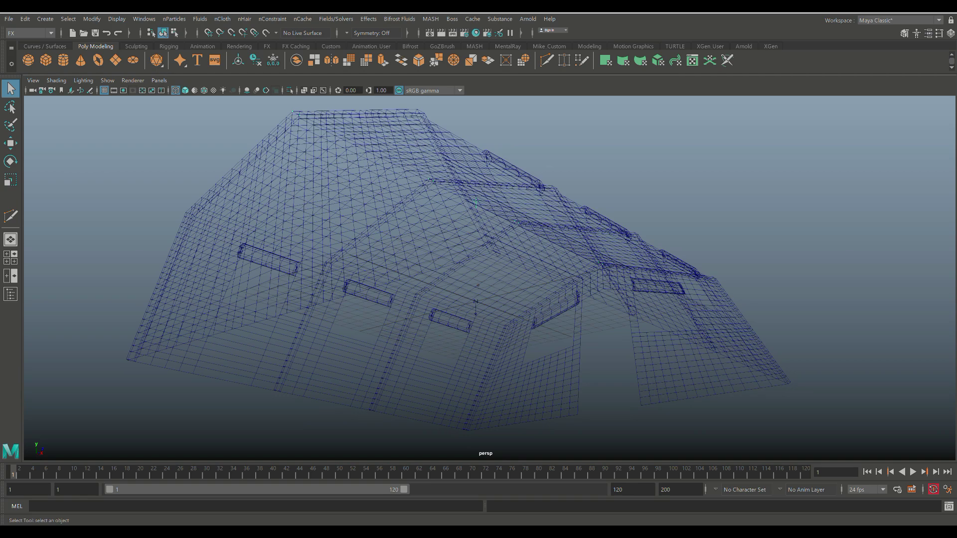
pyautogui.keyDown('alt'); pyautogui.moveTo(589, 344); pyautogui.dragTo(598, 417, button='middle'); pyautogui.keyUp('alt')
pyautogui.keyDown('alt'); pyautogui.moveTo(598, 417); pyautogui.dragTo(609, 418, button='right'); pyautogui.keyUp('alt')
pyautogui.moveTo(430, 214); pyautogui.dragTo(379, 214, button='right')
pyautogui.scroll(3, 379, 214)
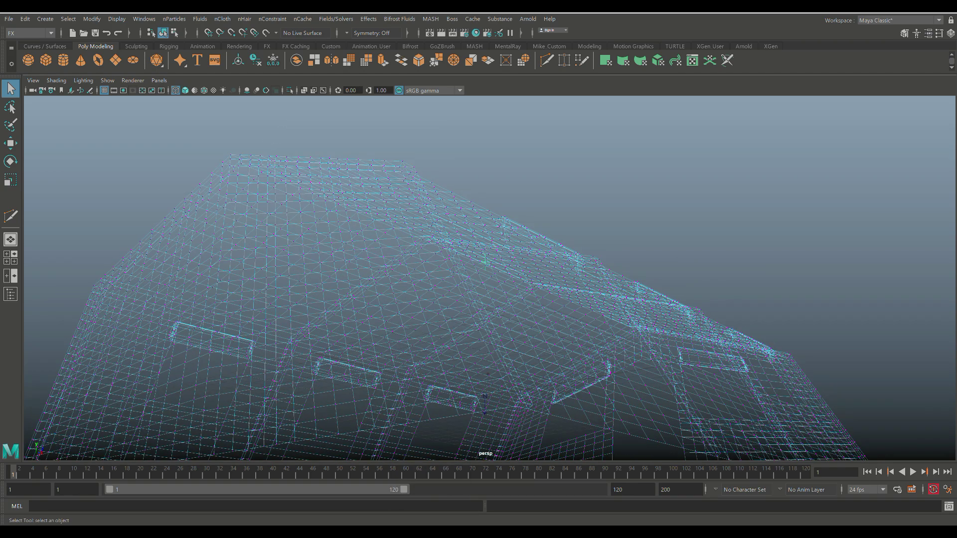
pyautogui.scroll(4, 379, 214)
pyautogui.keyDown('alt'); pyautogui.moveTo(379, 213); pyautogui.dragTo(378, 187); pyautogui.keyUp('alt')
pyautogui.keyDown('alt'); pyautogui.moveTo(378, 187); pyautogui.dragTo(410, 265, button='middle'); pyautogui.keyUp('alt')
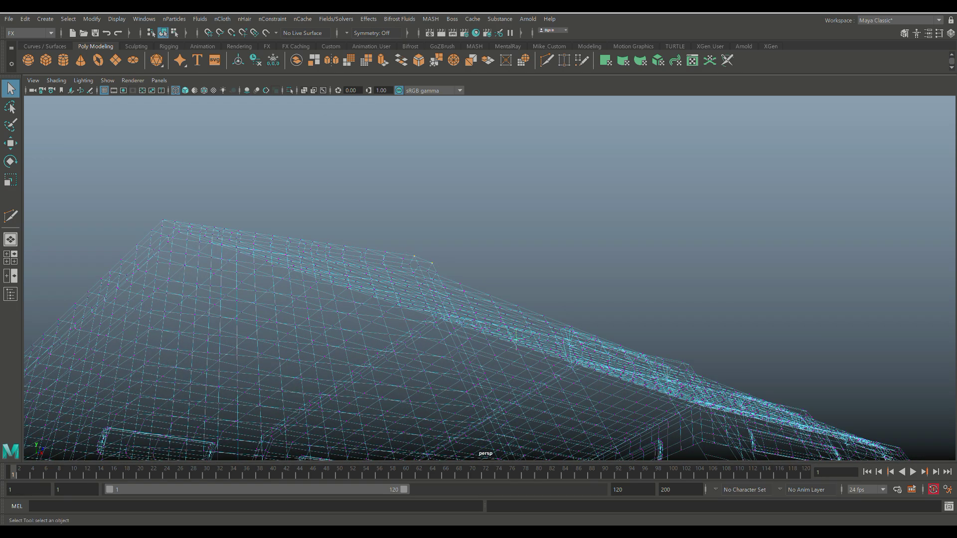
# - Add the eave-corner vertices of the remaining bands along the same long side to the selection
pyautogui.keyDown('alt'); pyautogui.moveTo(516, 340); pyautogui.dragTo(345, 257, button='middle'); pyautogui.keyUp('alt')
pyautogui.scroll(-2, 344, 256)
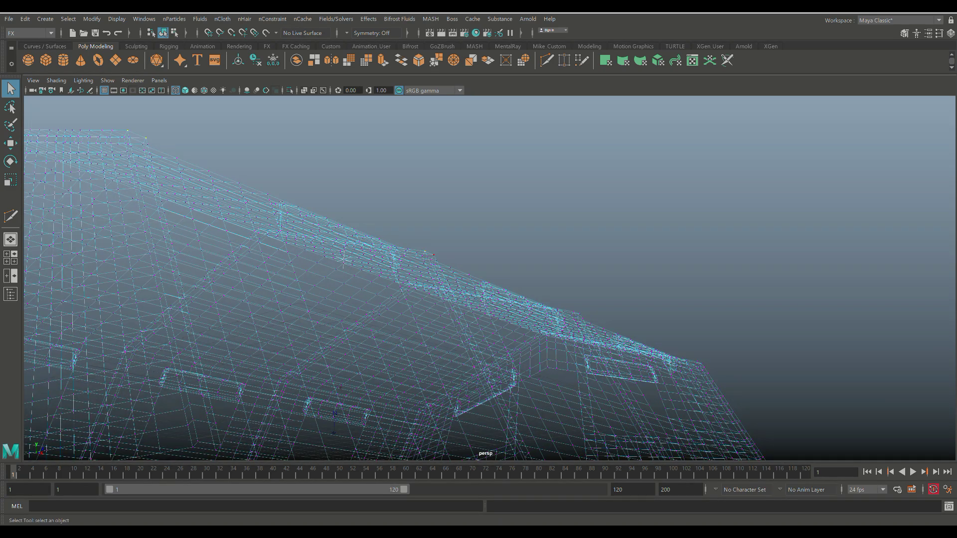
pyautogui.keyDown('alt'); pyautogui.moveTo(490, 309); pyautogui.dragTo(418, 271, button='middle'); pyautogui.keyUp('alt')
pyautogui.scroll(5, 418, 271)
pyautogui.keyDown('alt'); pyautogui.moveTo(284, 204); pyautogui.dragTo(276, 202); pyautogui.keyUp('alt')
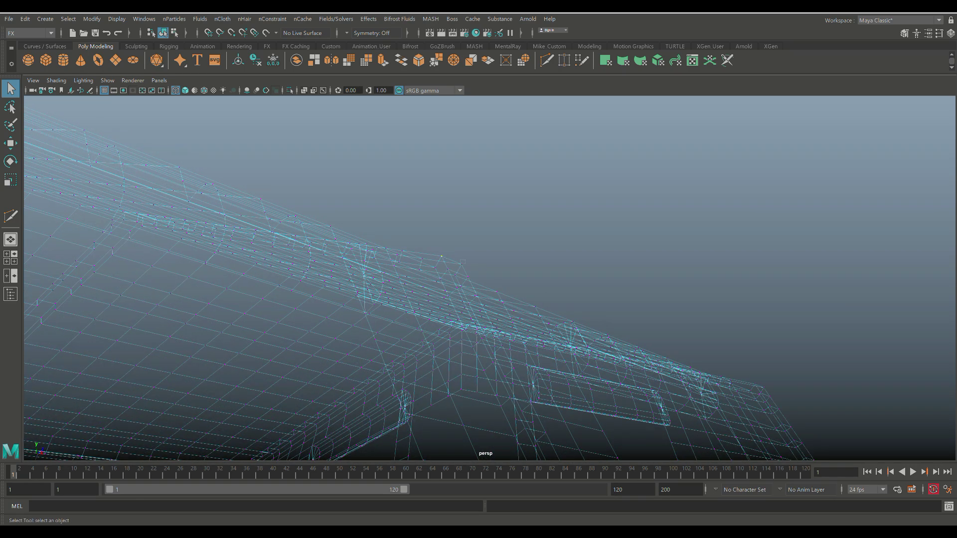
pyautogui.keyDown('alt'); pyautogui.moveTo(703, 387); pyautogui.dragTo(691, 369); pyautogui.keyUp('alt')
pyautogui.keyDown('alt'); pyautogui.moveTo(690, 369); pyautogui.dragTo(483, 302, button='middle'); pyautogui.keyUp('alt')
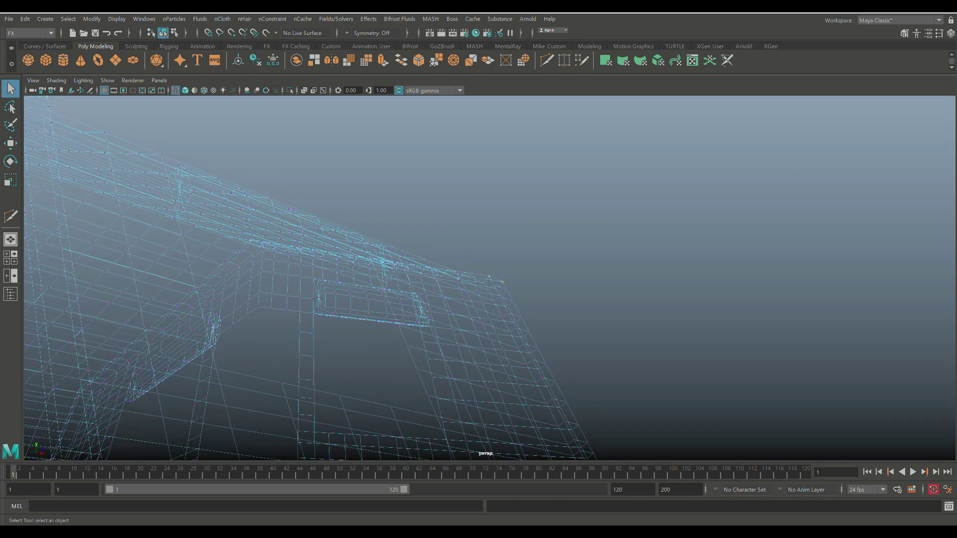
pyautogui.scroll(-10, 490, 278)
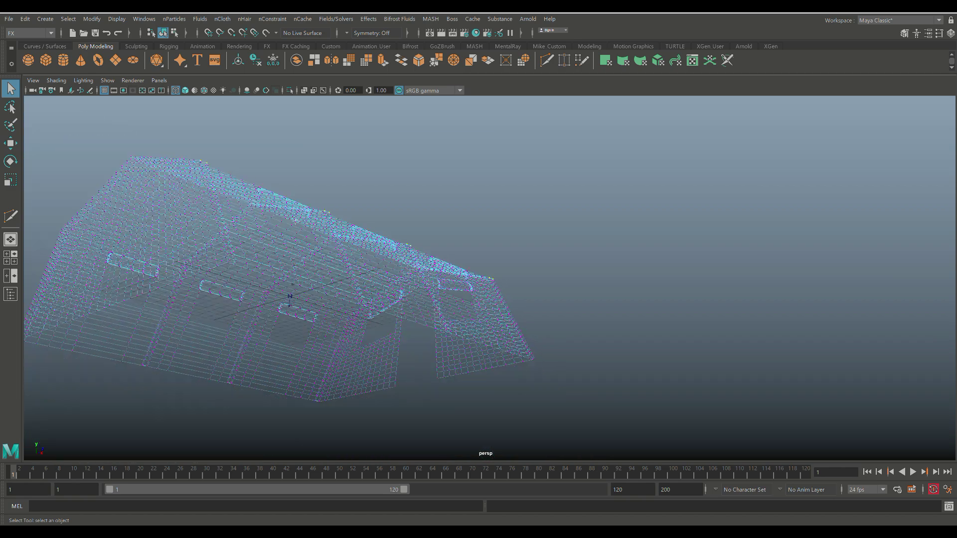
# - Add the eave-corner vertices of all bands on the opposite long side and apply a Transform Constraint to the whole selection
pyautogui.keyDown('alt'); pyautogui.moveTo(648, 272); pyautogui.dragTo(392, 304); pyautogui.keyUp('alt')
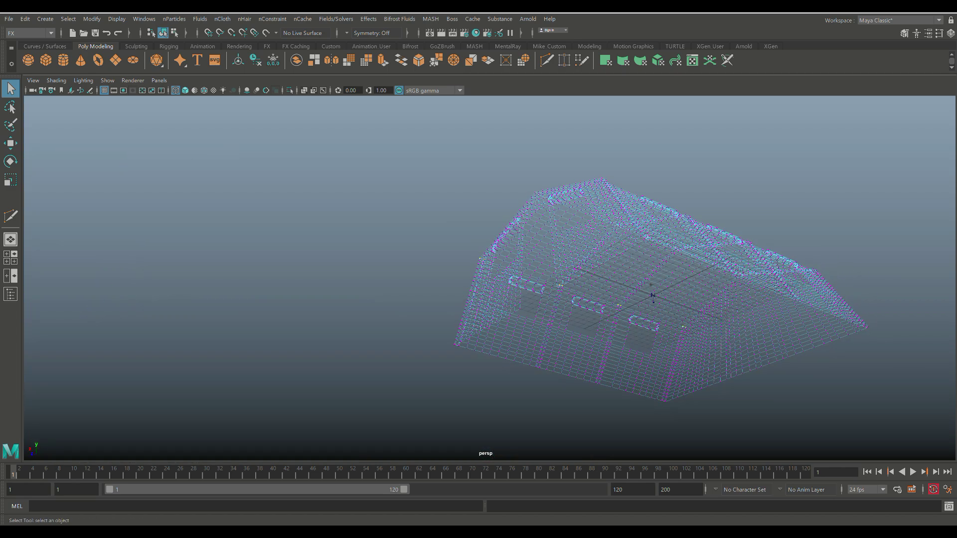
pyautogui.keyDown('alt'); pyautogui.moveTo(392, 304); pyautogui.dragTo(315, 359, button='middle'); pyautogui.keyUp('alt')
pyautogui.scroll(6, 577, 351)
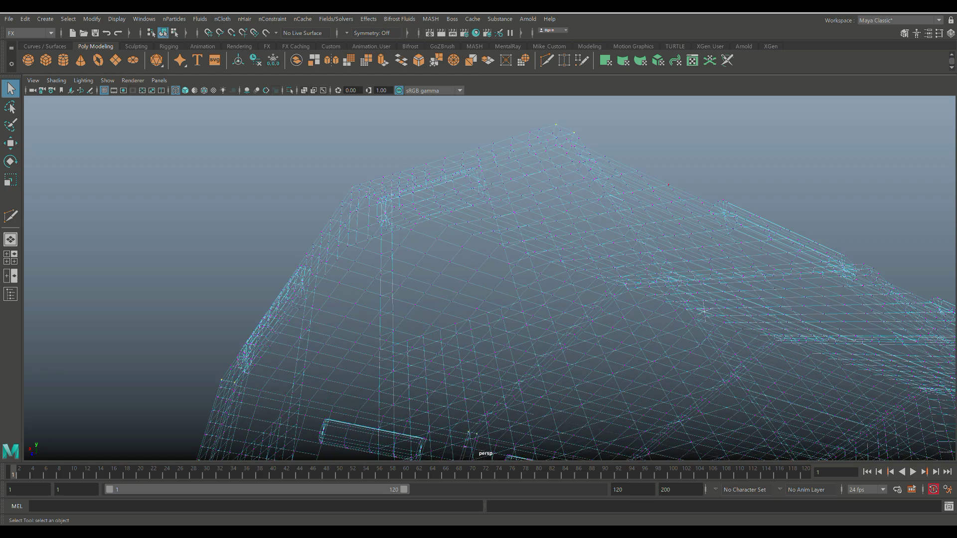
pyautogui.keyDown('alt'); pyautogui.moveTo(704, 310); pyautogui.dragTo(545, 309); pyautogui.keyUp('alt')
pyautogui.keyDown('alt'); pyautogui.moveTo(464, 295); pyautogui.dragTo(448, 295, button='middle'); pyautogui.keyUp('alt')
pyautogui.scroll(-1, 448, 296)
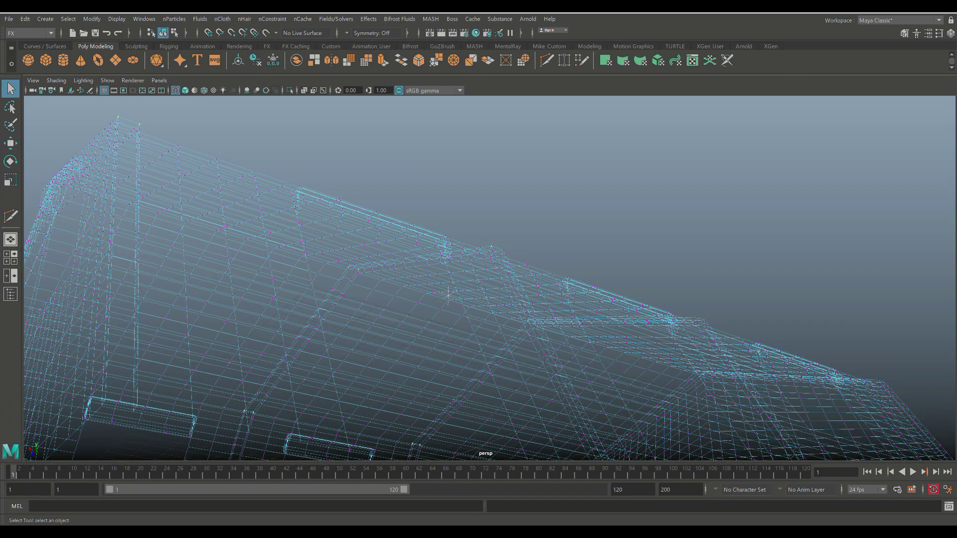
pyautogui.scroll(4, 490, 279)
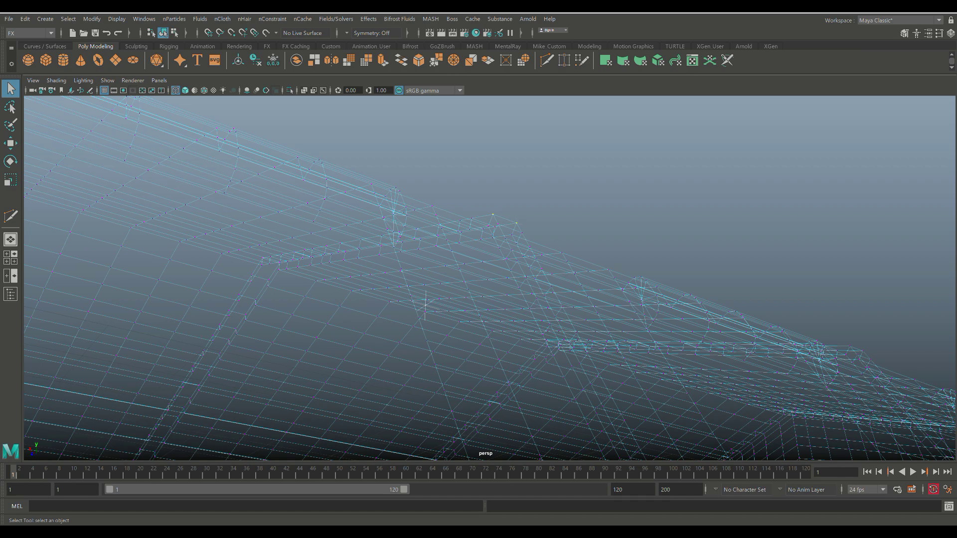
pyautogui.keyDown('alt'); pyautogui.moveTo(490, 278); pyautogui.dragTo(200, 219, button='middle'); pyautogui.keyUp('alt')
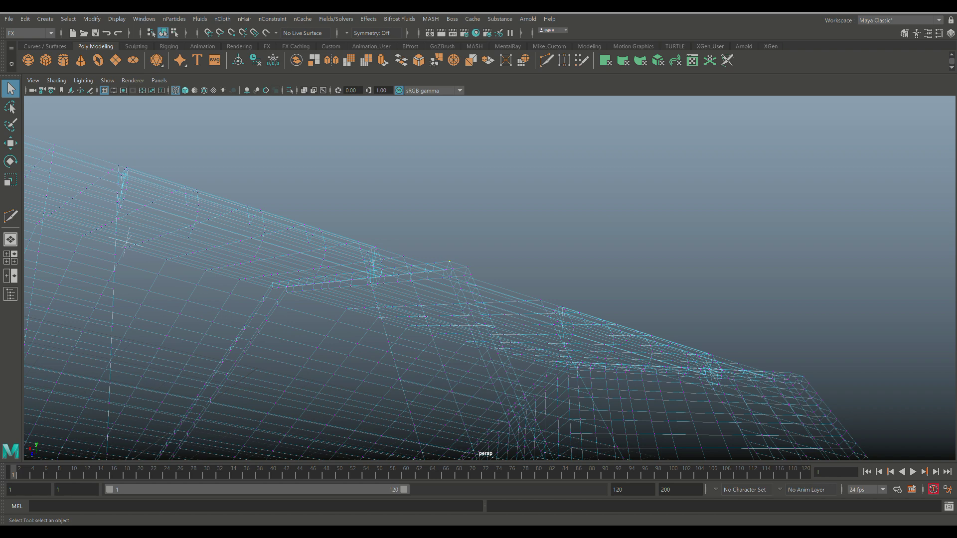
pyautogui.keyDown('alt'); pyautogui.moveTo(490, 278); pyautogui.dragTo(242, 187, button='middle'); pyautogui.keyUp('alt')
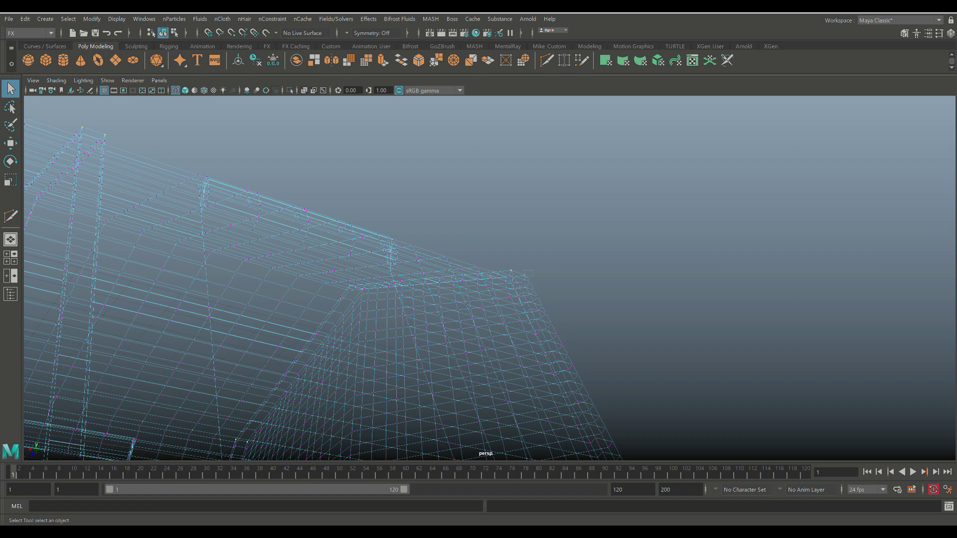
pyautogui.scroll(-10, 314, 294)
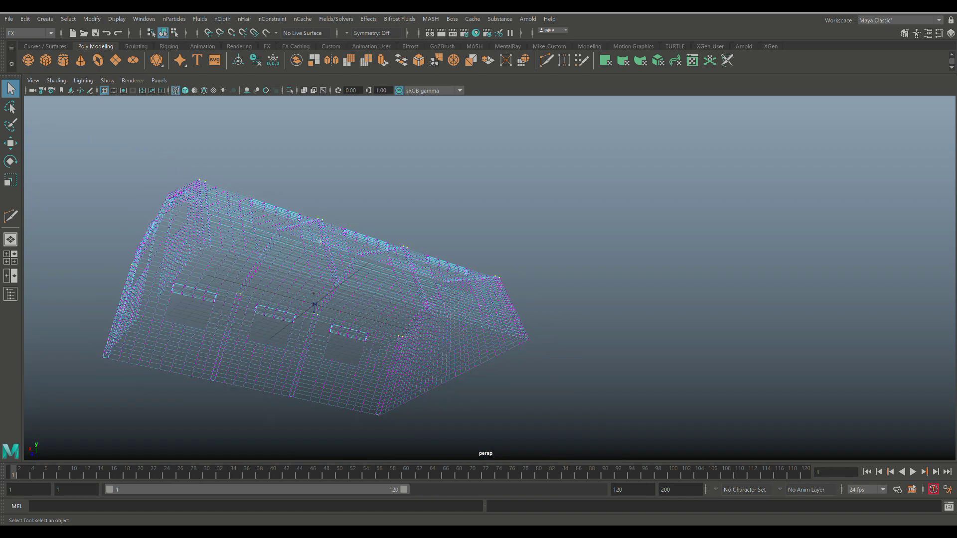
pyautogui.click(272, 18)
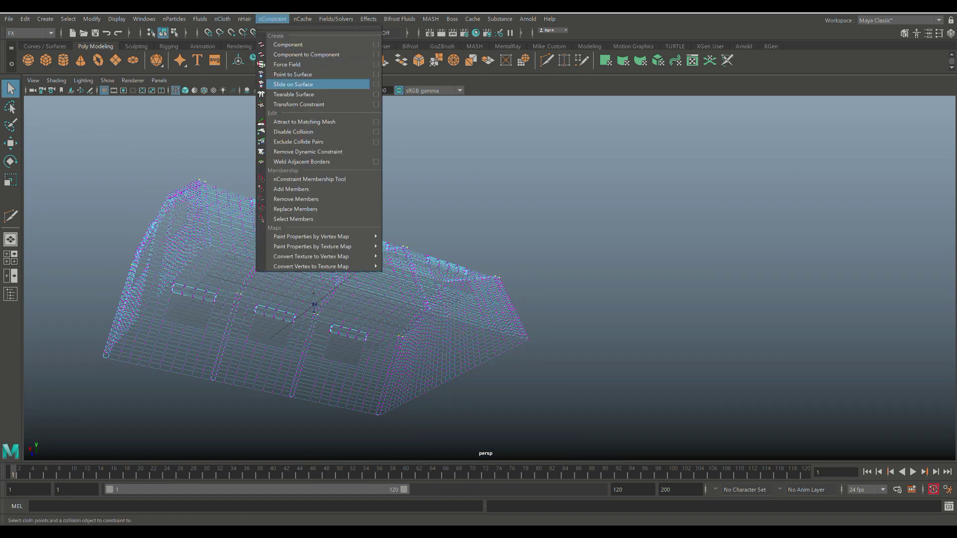
pyautogui.click(319, 100)
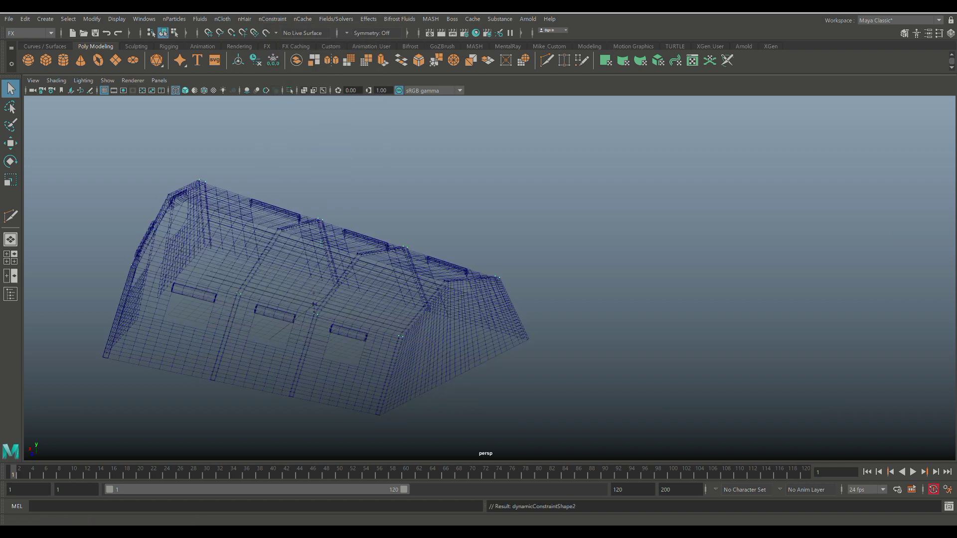
# - Play the cloth simulation to check the tent with ridge and eave points constrained, then stop and rewind to the first frame
pyautogui.click(11, 258)
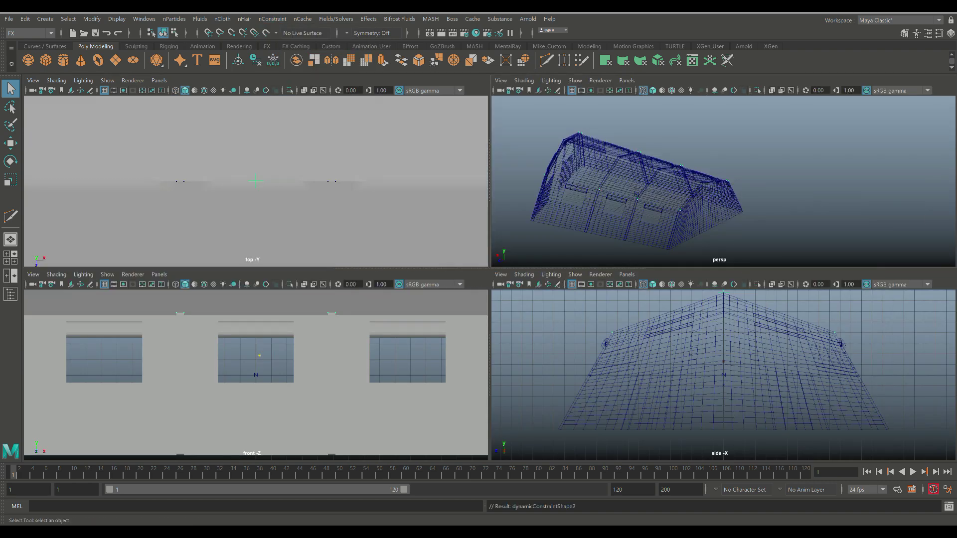
pyautogui.press('space')
pyautogui.scroll(-3, 490, 278)
pyautogui.keyDown('alt'); pyautogui.moveTo(439, 270); pyautogui.dragTo(545, 296); pyautogui.keyUp('alt')
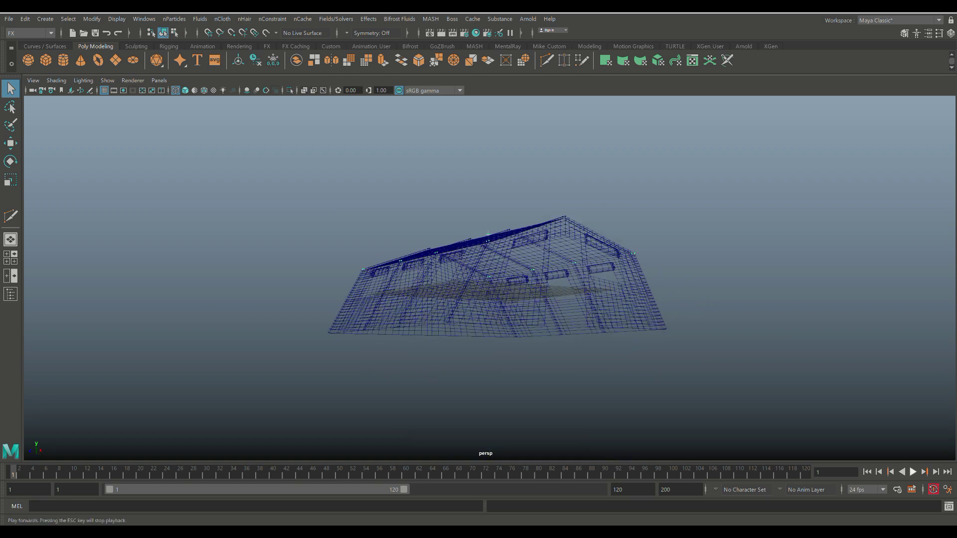
pyautogui.click(913, 472)
pyautogui.moveTo(518, 299)
pyautogui.keyDown('alt'); pyautogui.mouseDown()
pyautogui.moveTo(581, 320)
pyautogui.moveTo(563, 295)
pyautogui.moveTo(514, 296)
pyautogui.mouseUp(); pyautogui.keyUp('alt')
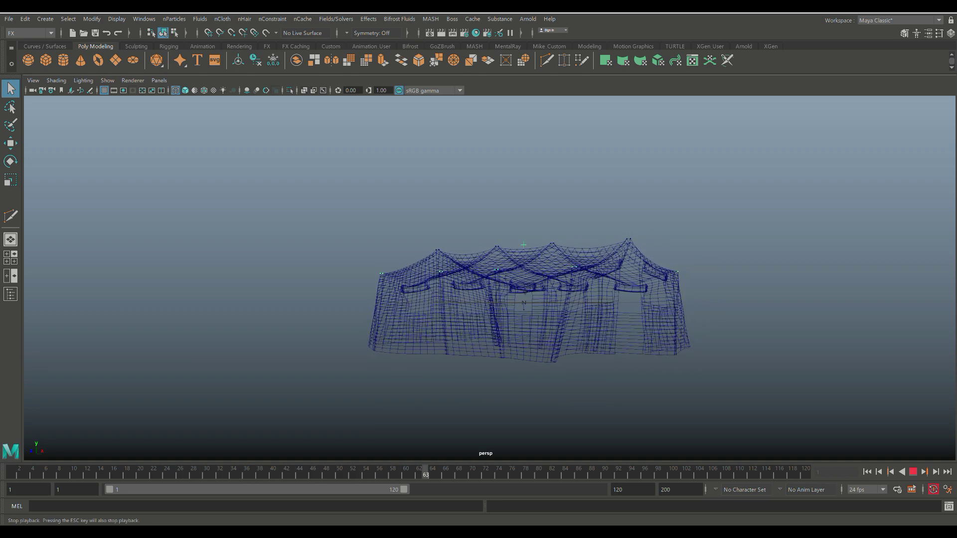
pyautogui.click(914, 472)
pyautogui.hotkey('alt', 'shift', 'v')
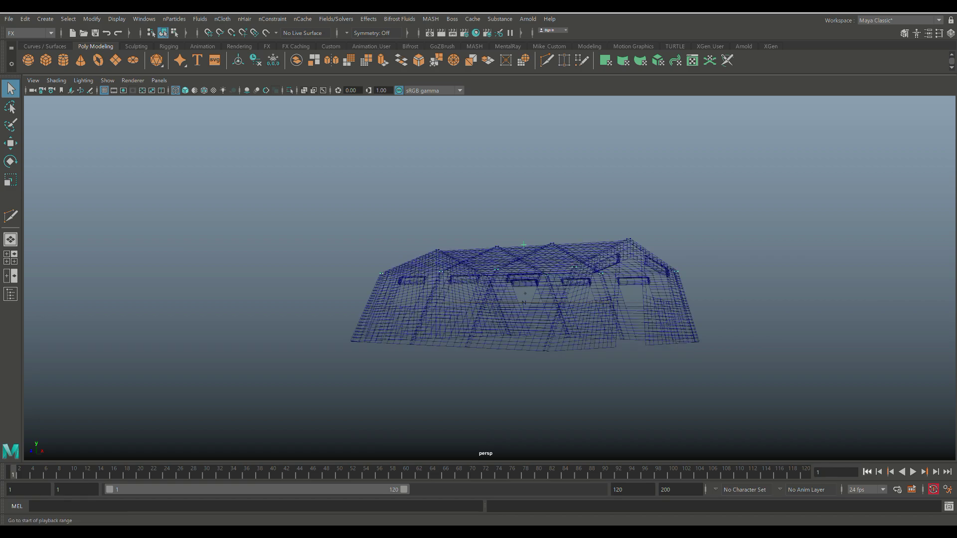
# - Switch the tent to vertex mode and select the base vertices of the corner band at the doorway end
pyautogui.keyDown('alt'); pyautogui.moveTo(524, 299); pyautogui.dragTo(513, 214, button='middle'); pyautogui.keyUp('alt')
pyautogui.keyDown('alt'); pyautogui.moveTo(513, 214); pyautogui.dragTo(486, 215); pyautogui.keyUp('alt')
pyautogui.scroll(6, 489, 214)
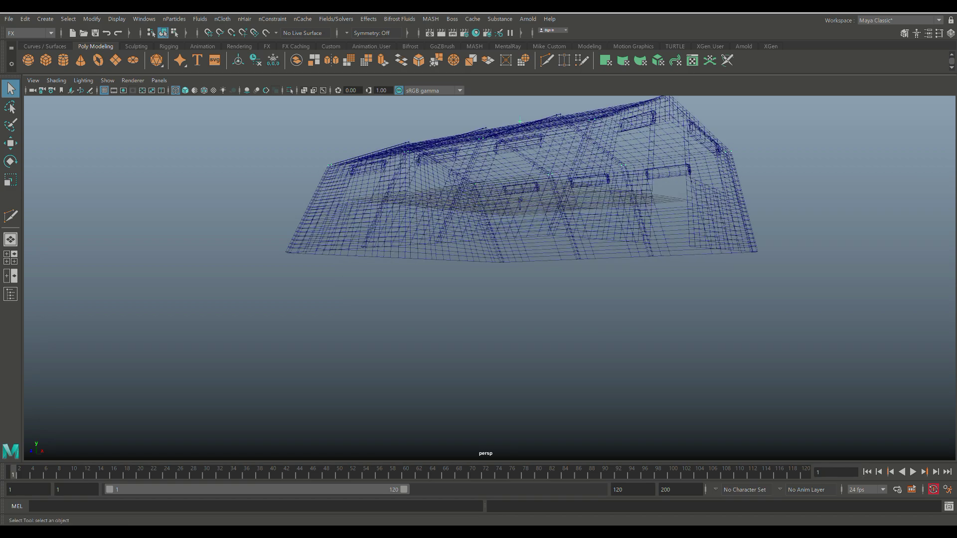
pyautogui.keyDown('alt'); pyautogui.moveTo(504, 125); pyautogui.dragTo(516, 147); pyautogui.keyUp('alt')
pyautogui.keyDown('alt'); pyautogui.moveTo(607, 312); pyautogui.dragTo(597, 255, button='middle'); pyautogui.keyUp('alt')
pyautogui.rightClick(598, 274)
pyautogui.moveTo(597, 305); pyautogui.dragTo(598, 316, button='right')
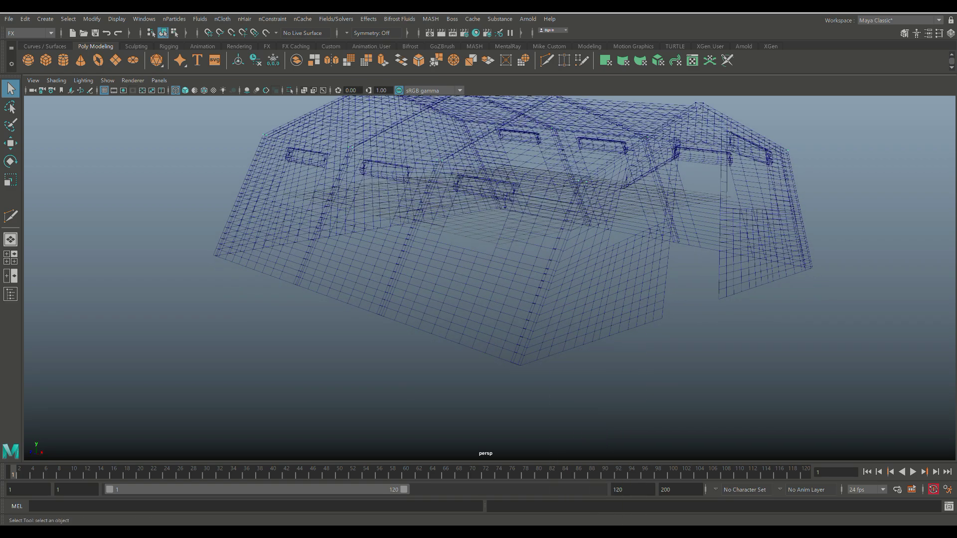
pyautogui.moveTo(567, 231); pyautogui.dragTo(518, 233, button='right')
pyautogui.scroll(2, 518, 233)
pyautogui.scroll(1, 517, 233)
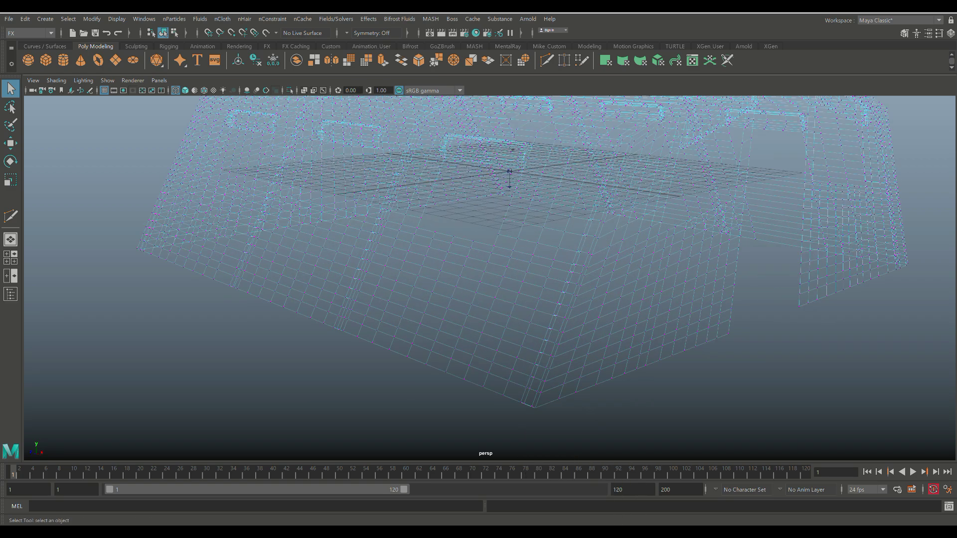
pyautogui.keyDown('alt'); pyautogui.moveTo(517, 233); pyautogui.dragTo(570, 153, button='middle'); pyautogui.keyUp('alt')
pyautogui.keyDown('alt'); pyautogui.moveTo(569, 152); pyautogui.dragTo(560, 161); pyautogui.keyUp('alt')
pyautogui.scroll(1, 560, 161)
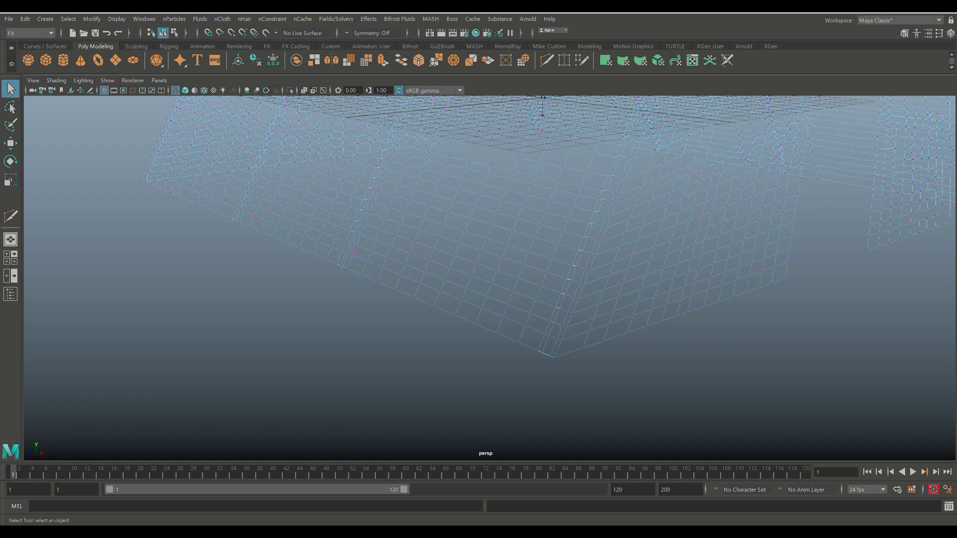
# - Add the base vertices of the remaining bands along the same long side to the selection
pyautogui.scroll(1, 561, 161)
pyautogui.scroll(-1, 561, 161)
pyautogui.scroll(5, 489, 277)
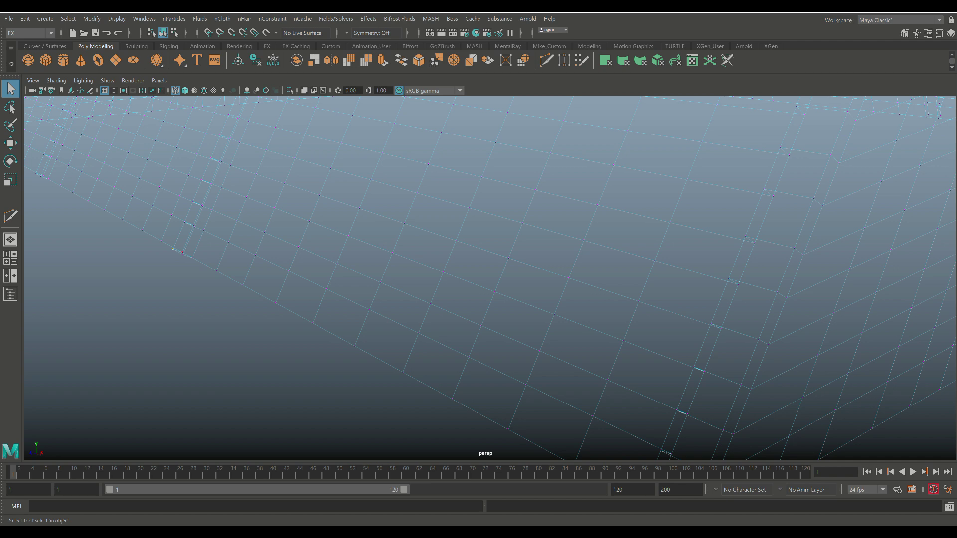
pyautogui.scroll(3, 489, 276)
pyautogui.scroll(-6, 488, 276)
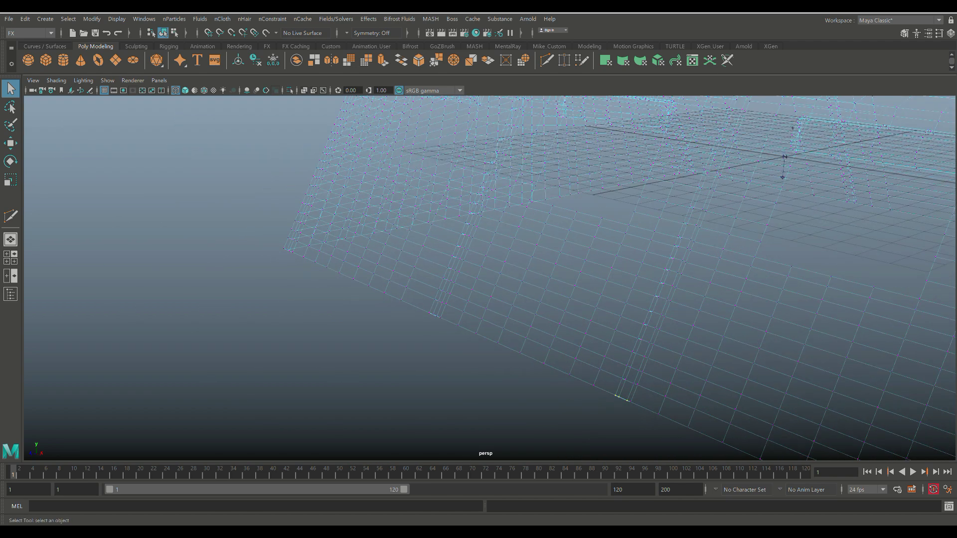
pyautogui.scroll(3, 489, 276)
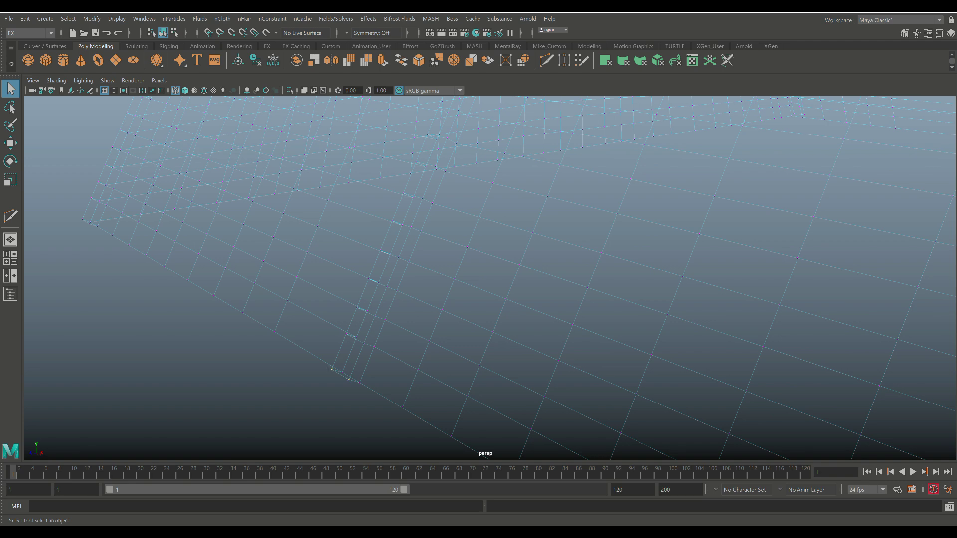
pyautogui.keyDown('alt'); pyautogui.moveTo(379, 239); pyautogui.dragTo(645, 330, button='middle'); pyautogui.keyUp('alt')
pyautogui.scroll(3, 489, 276)
pyautogui.scroll(-5, 489, 277)
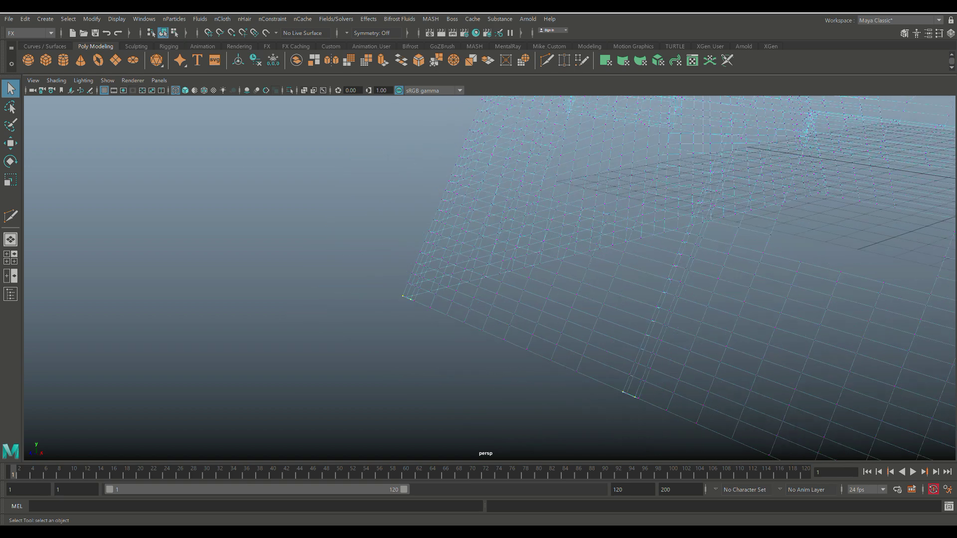
# - Complete the base-vertex selection for all four bands on this long side and apply a Transform Constraint
pyautogui.keyDown('alt'); pyautogui.moveTo(673, 389); pyautogui.dragTo(299, 179, button='middle'); pyautogui.keyUp('alt')
pyautogui.keyDown('alt'); pyautogui.moveTo(349, 139); pyautogui.dragTo(580, 302, button='middle'); pyautogui.keyUp('alt')
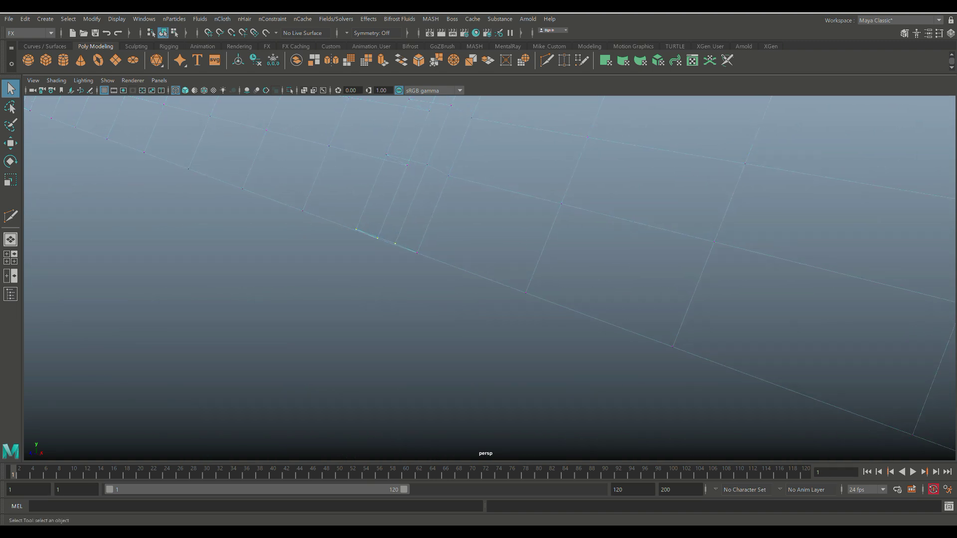
pyautogui.scroll(5, 488, 277)
pyautogui.scroll(-5, 489, 277)
pyautogui.keyDown('alt'); pyautogui.moveTo(409, 226); pyautogui.dragTo(380, 283, button='middle'); pyautogui.keyUp('alt')
pyautogui.scroll(-4, 489, 277)
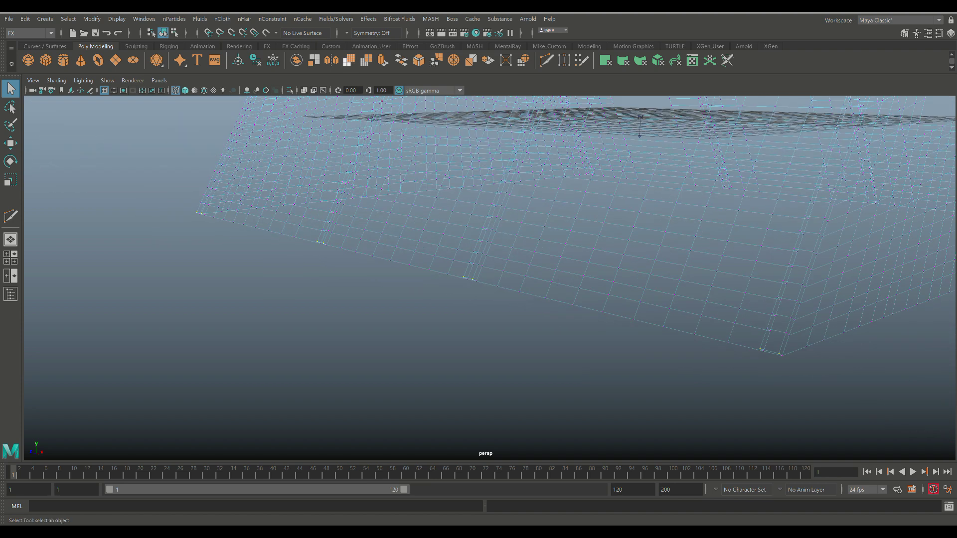
pyautogui.click(272, 18)
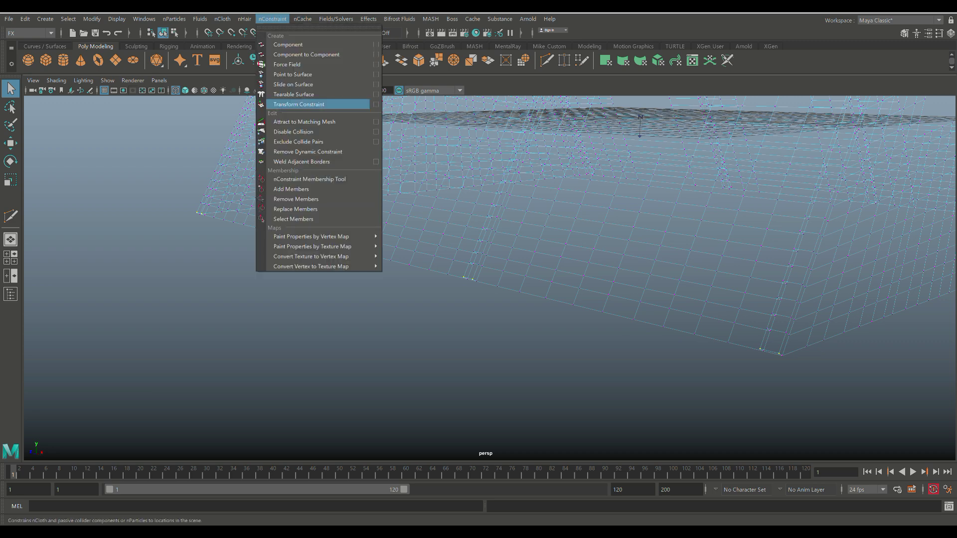
pyautogui.click(294, 103)
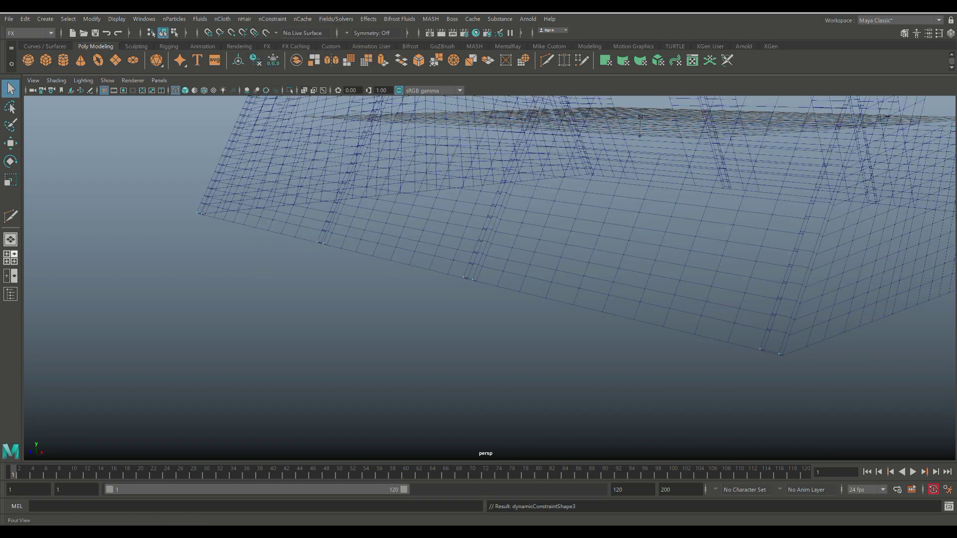
# - Play the cloth simulation to check the tent with one long side's base pinned, viewing it from another angle, and stop playback
pyautogui.click(11, 258)
pyautogui.press('space')
pyautogui.scroll(-3, 488, 277)
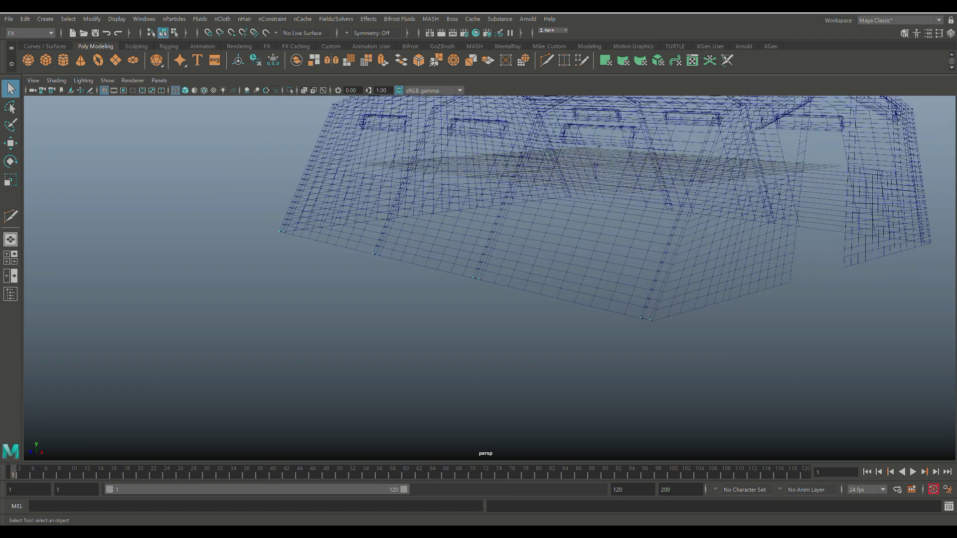
pyautogui.scroll(-3, 490, 279)
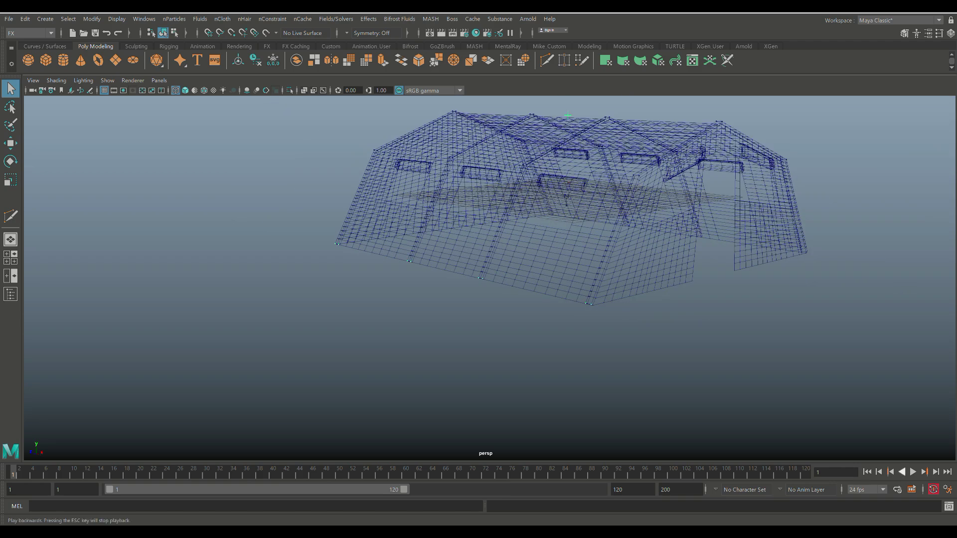
pyautogui.click(913, 472)
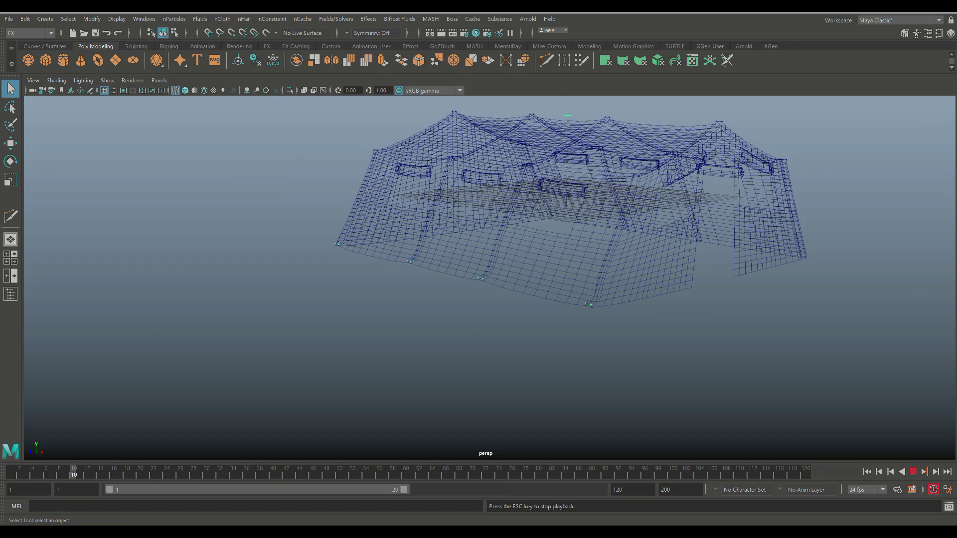
pyautogui.keyDown('alt'); pyautogui.moveTo(598, 299); pyautogui.dragTo(323, 251); pyautogui.keyUp('alt')
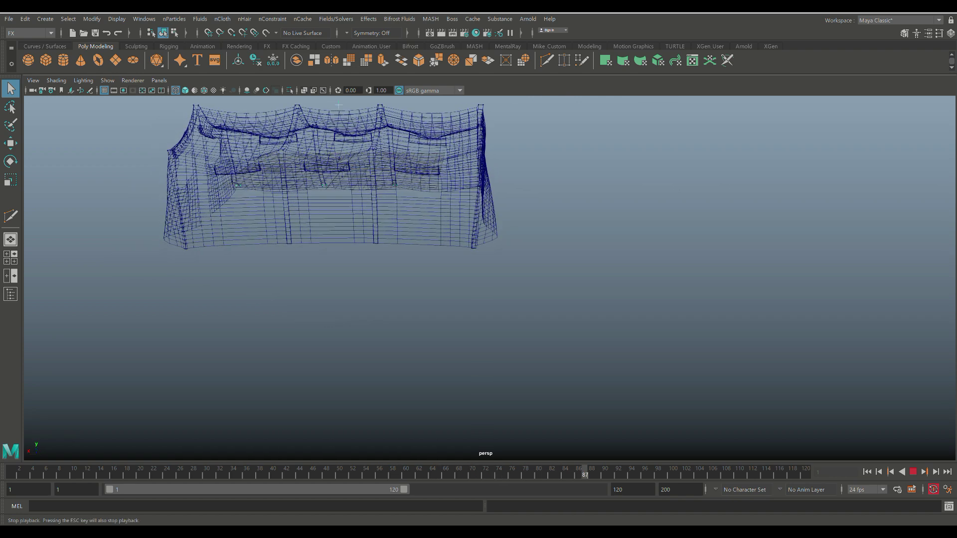
pyautogui.click(913, 473)
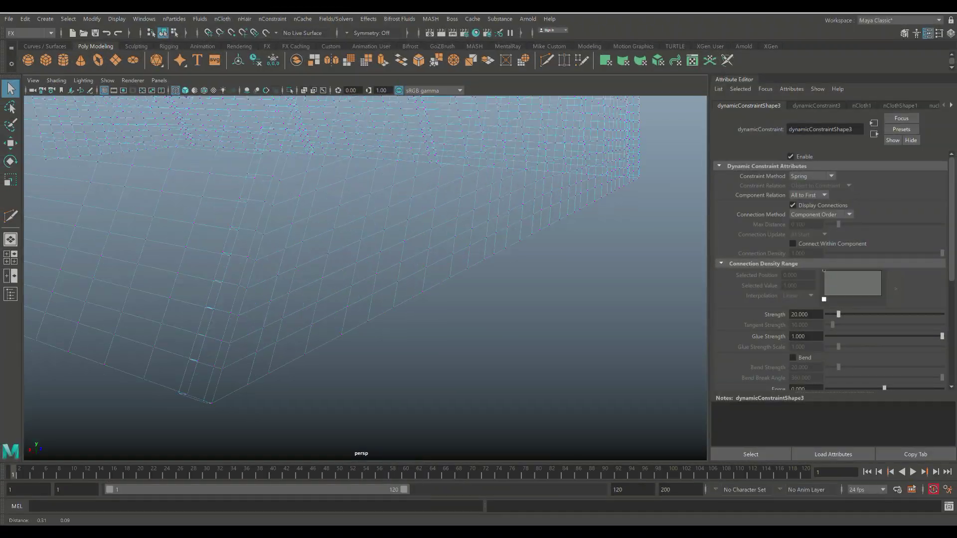
# - Select the base vertices of all bands on the opposite long side and apply a Transform Constraint to them
pyautogui.scroll(3, 211, 394)
pyautogui.click(383, 391)
pyautogui.keyDown('alt'); pyautogui.moveTo(383, 392); pyautogui.dragTo(648, 433, button='middle'); pyautogui.keyUp('alt')
pyautogui.scroll(-3, 366, 279)
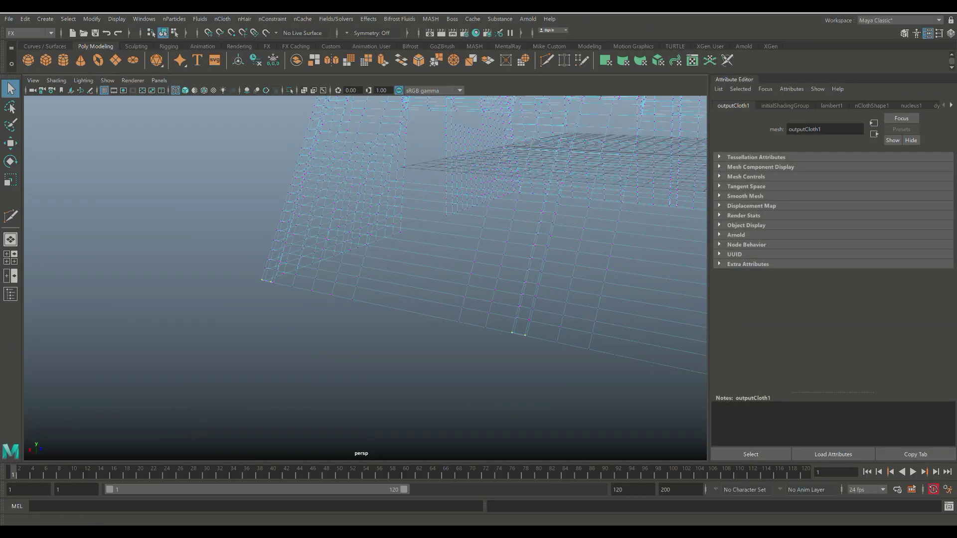
pyautogui.click(299, 100)
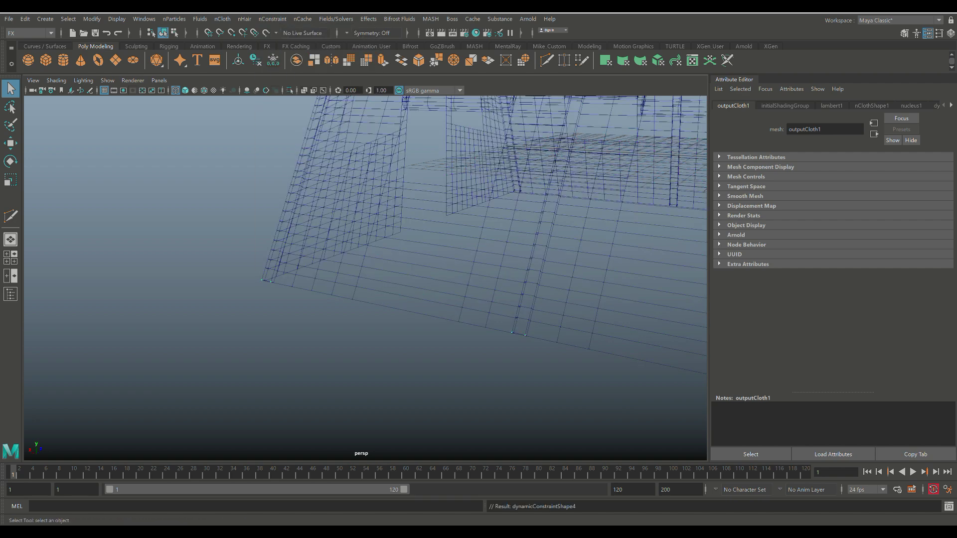
# - Switch the perspective view to smooth shaded display and examine the constrained tent from both the closed and doorway ends
pyautogui.click(11, 258)
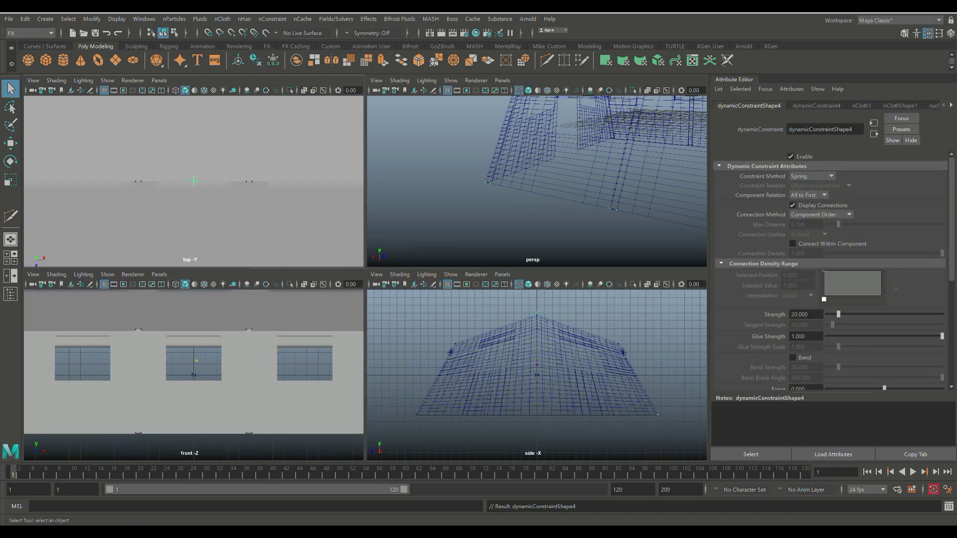
pyautogui.press('space')
pyautogui.scroll(-3, 365, 278)
pyautogui.press('5')
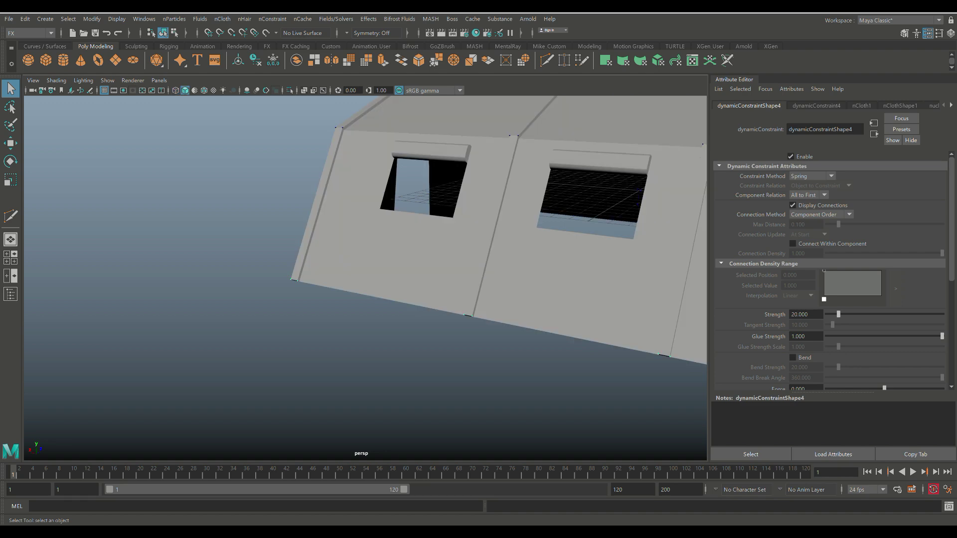
pyautogui.scroll(-5, 365, 278)
pyautogui.keyDown('alt'); pyautogui.moveTo(366, 278); pyautogui.dragTo(332, 279); pyautogui.keyUp('alt')
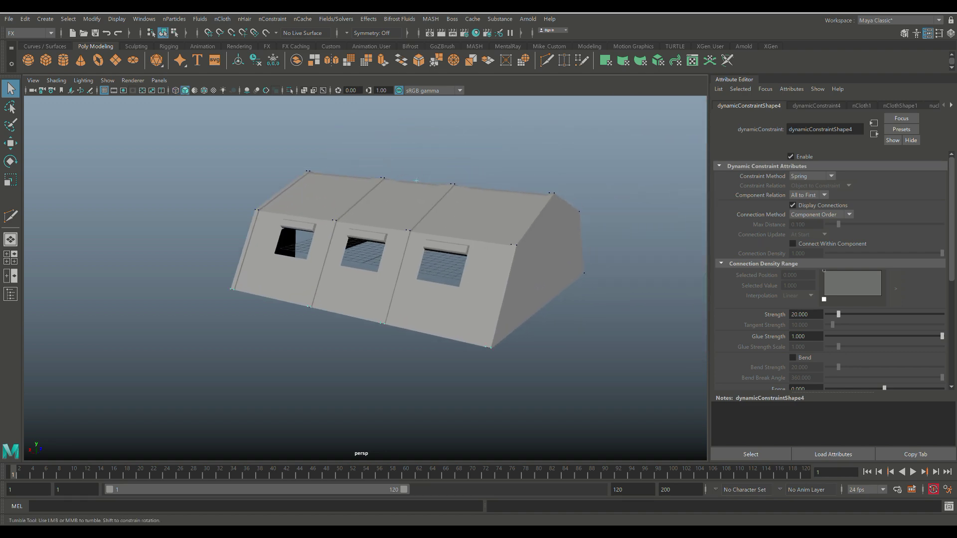
pyautogui.keyDown('alt'); pyautogui.moveTo(399, 279); pyautogui.dragTo(149, 289); pyautogui.keyUp('alt')
pyautogui.keyDown('alt'); pyautogui.moveTo(150, 289); pyautogui.dragTo(200, 269, button='middle'); pyautogui.keyUp('alt')
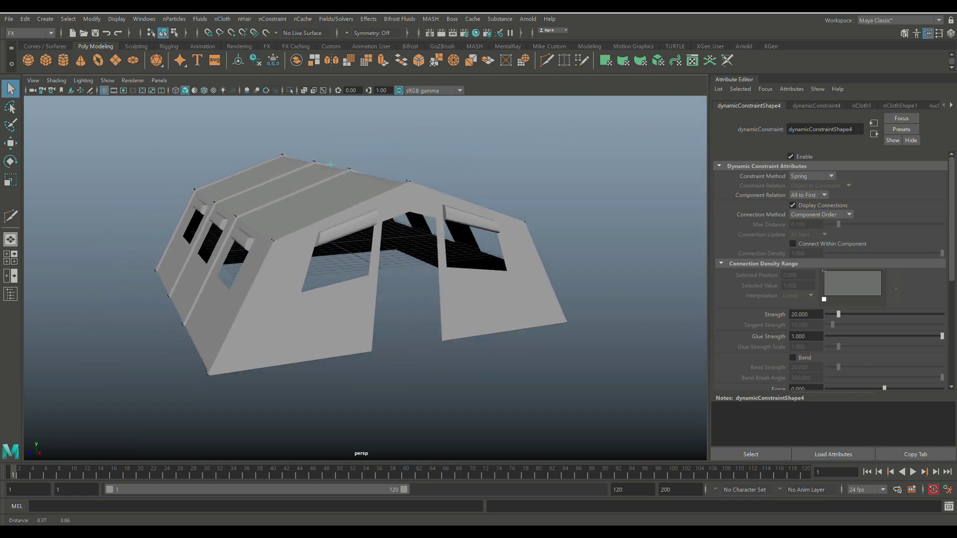
pyautogui.keyDown('alt'); pyautogui.moveTo(319, 274); pyautogui.dragTo(389, 275); pyautogui.keyUp('alt')
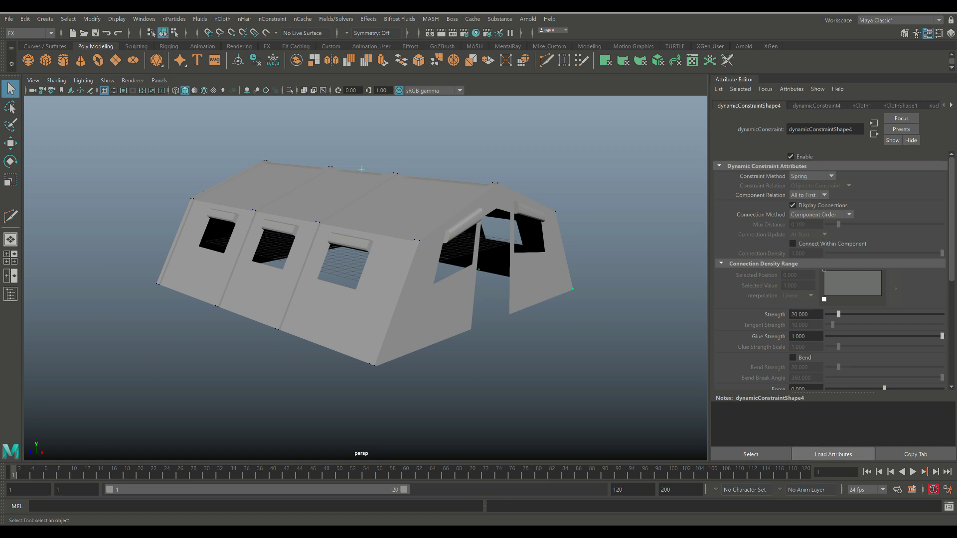
# - Play the cloth simulation in shaded view to check the fabric sag, then stop and rewind to the first frame
pyautogui.click(913, 472)
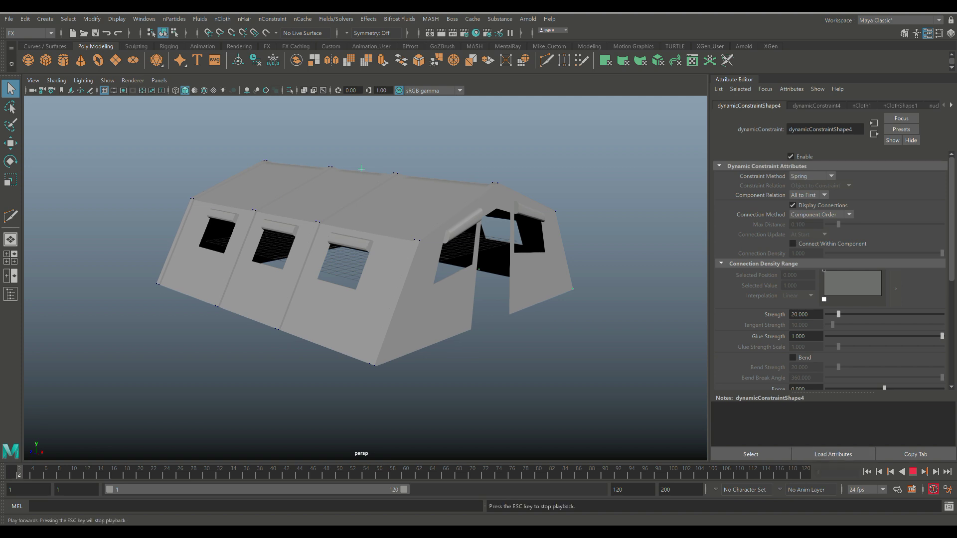
pyautogui.press('Escape')
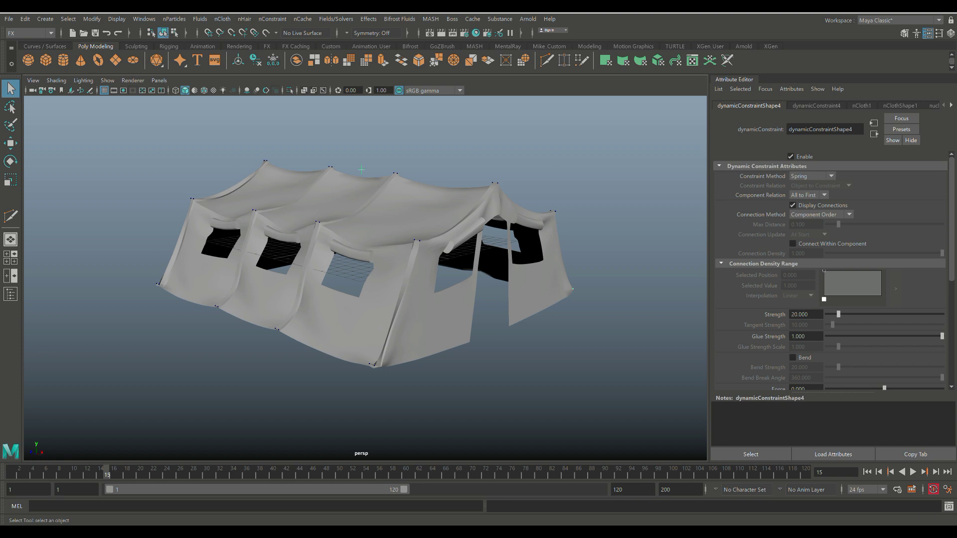
pyautogui.click(868, 471)
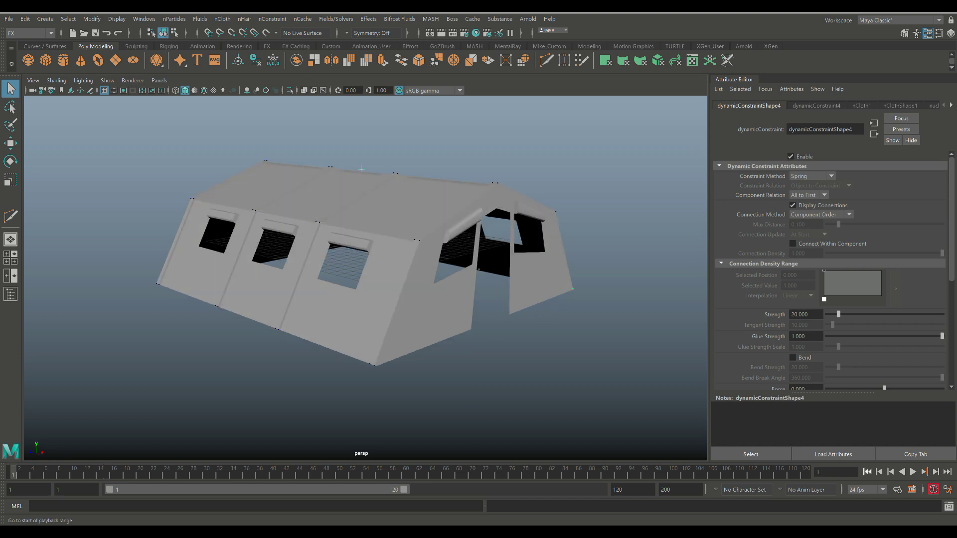
# - Replay the cloth simulation from the first frame and stop it at frame 8
pyautogui.click(913, 472)
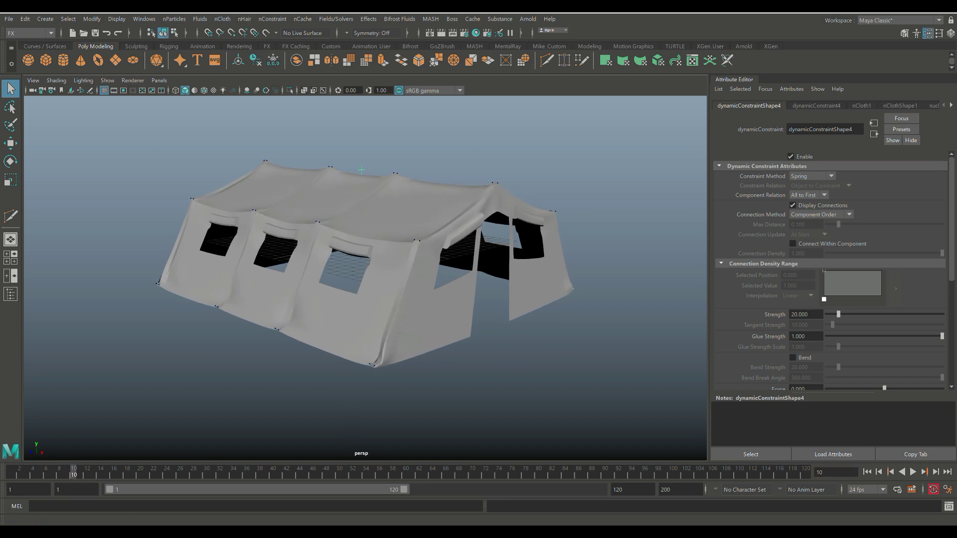
pyautogui.click(868, 472)
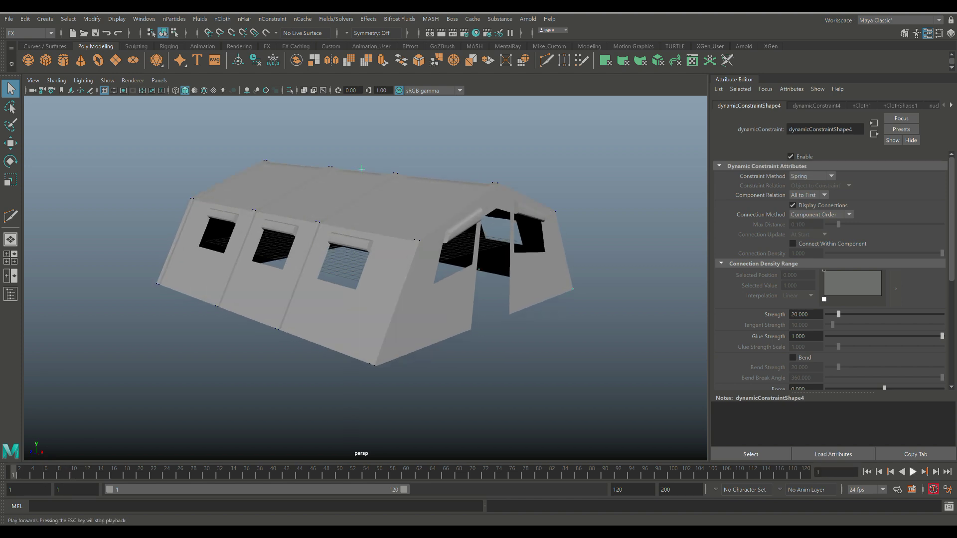
pyautogui.click(913, 472)
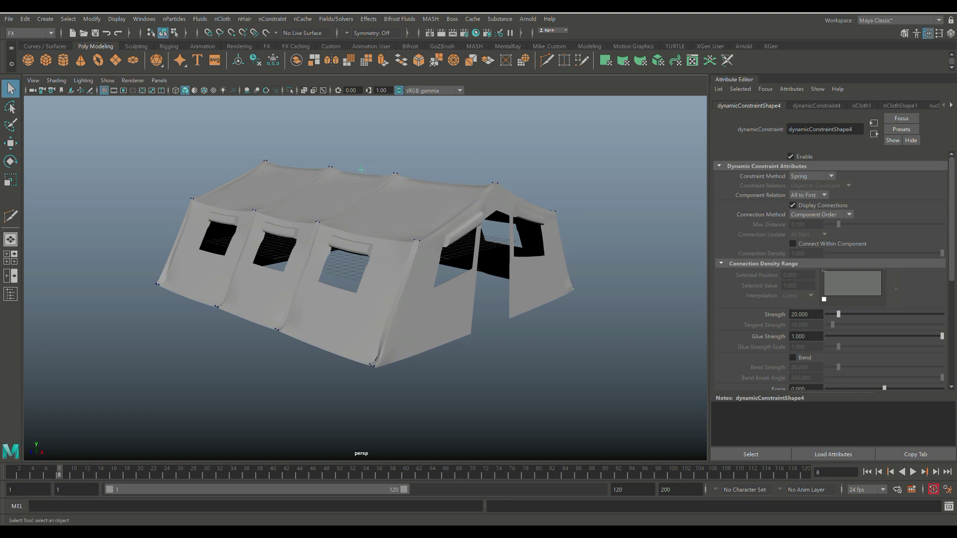
# - Select the tent in its simulated shape and delete its history
pyautogui.scroll(-3, 365, 278)
pyautogui.keyDown('alt'); pyautogui.moveTo(499, 280); pyautogui.dragTo(563, 282); pyautogui.keyUp('alt')
pyautogui.click(360, 279)
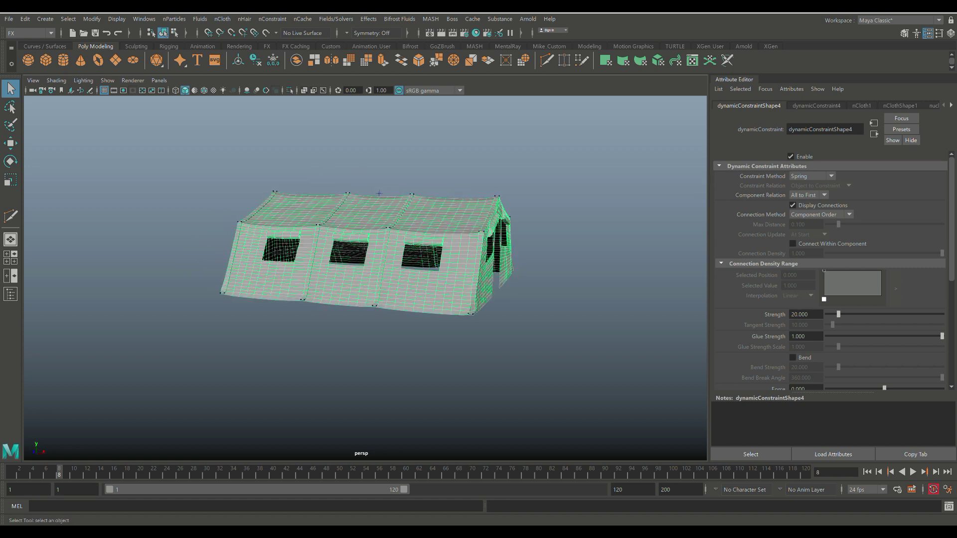
pyautogui.click(25, 19)
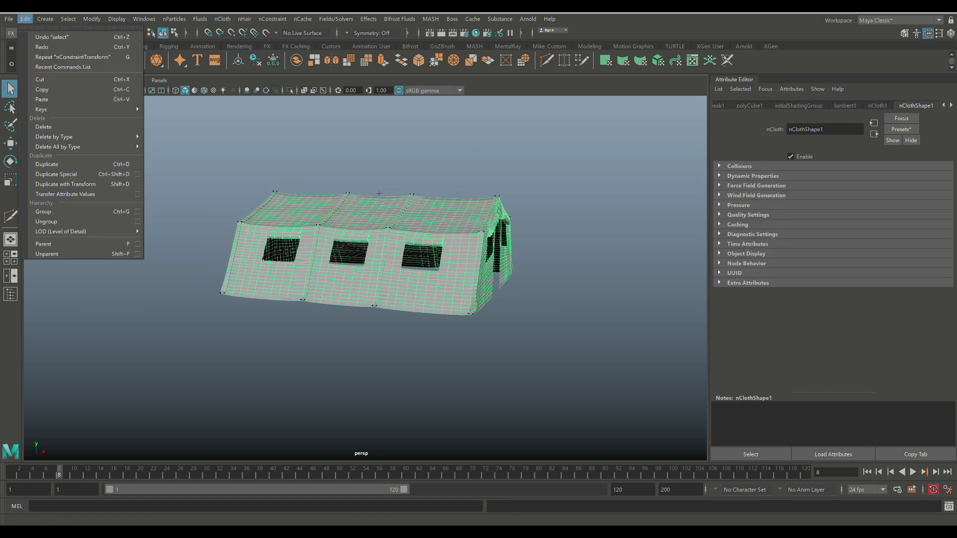
pyautogui.moveTo(85, 137)
pyautogui.click(165, 145)
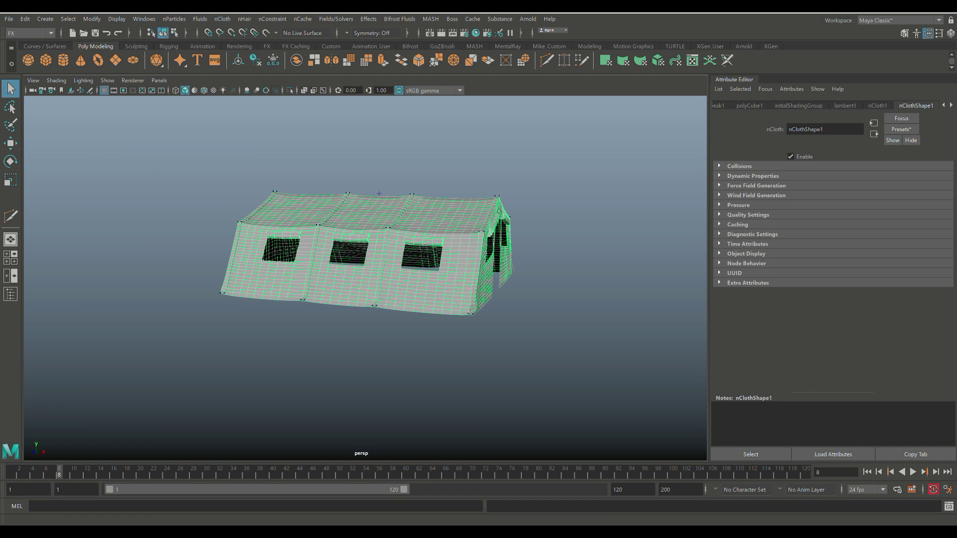
# - Freeze the tent's transformations and reset them
pyautogui.click(91, 19)
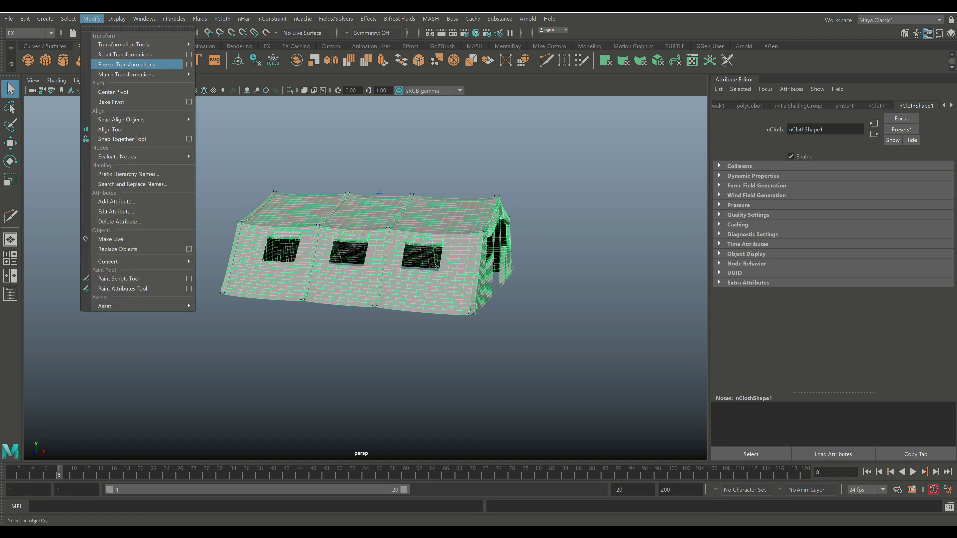
pyautogui.click(120, 64)
pyautogui.click(92, 19)
pyautogui.click(115, 55)
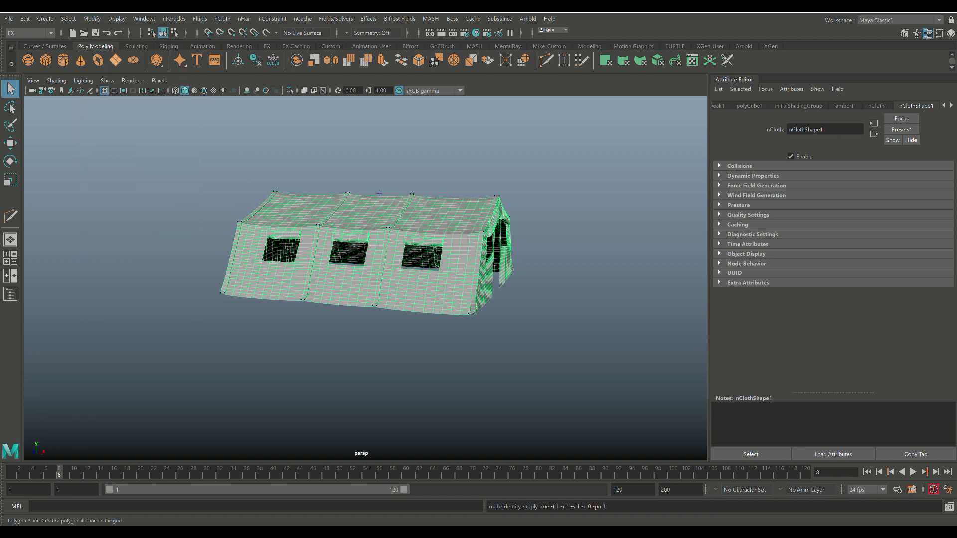
pyautogui.click(91, 18)
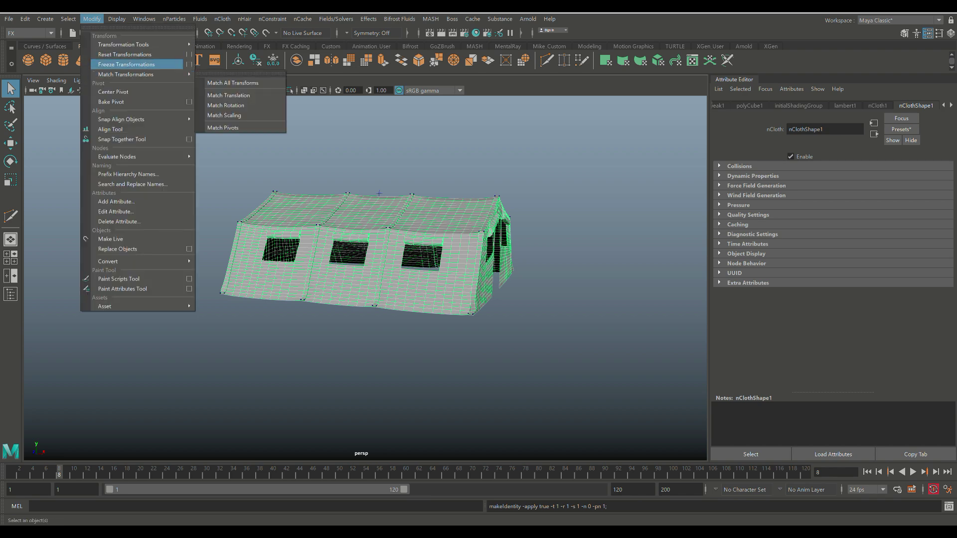
pyautogui.click(116, 56)
# - Duplicate the tent, move the copy about 34.58 cm along Z, and repeat the offset duplication to make a row of six tents
pyautogui.scroll(-4, 366, 254)
pyautogui.scroll(2, 366, 254)
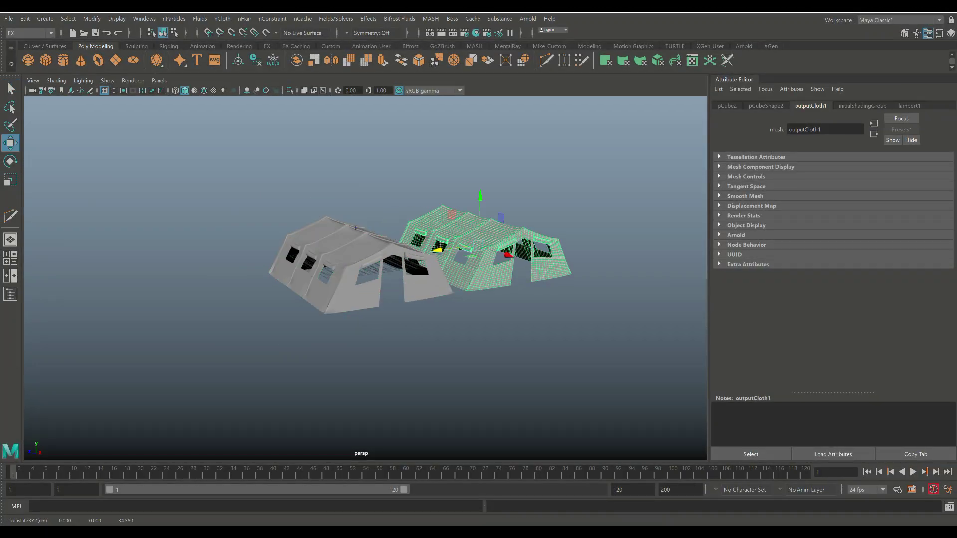
pyautogui.hotkey('shift', 'd')
pyautogui.hotkey('shift', 'd')
pyautogui.hotkey('shift', 'd')
pyautogui.hotkey('shift', 'd')
# - Select all six tents in the row and combine them into a single mesh
pyautogui.scroll(-4, 365, 259)
pyautogui.keyDown('alt'); pyautogui.moveTo(349, 259); pyautogui.dragTo(379, 259); pyautogui.keyUp('alt')
pyautogui.click(362, 259)
pyautogui.click(578, 211)
pyautogui.keyDown('shift'); pyautogui.click(541, 224); pyautogui.keyUp('shift')
pyautogui.keyDown('shift'); pyautogui.click(502, 234); pyautogui.keyUp('shift')
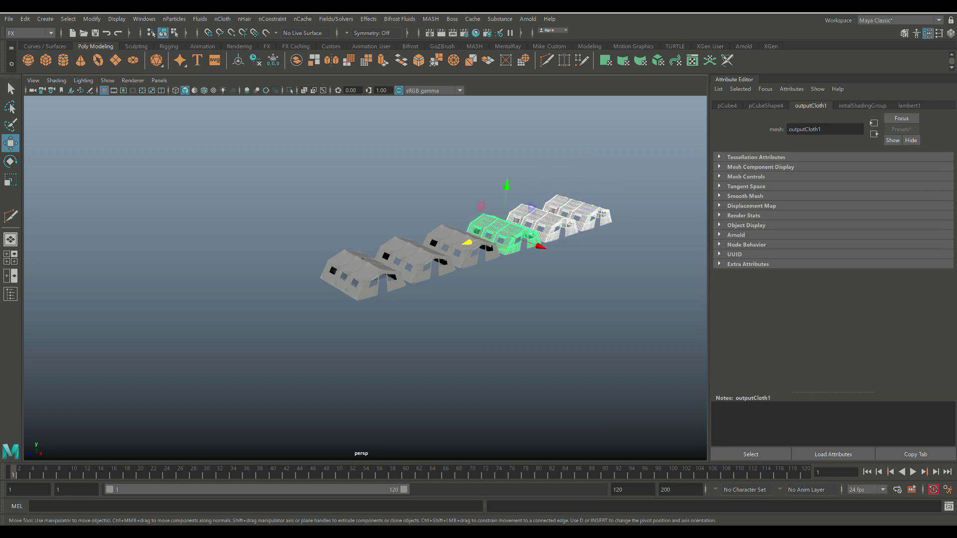
pyautogui.keyDown('shift'); pyautogui.click(462, 245); pyautogui.keyUp('shift')
pyautogui.keyDown('shift'); pyautogui.click(416, 258); pyautogui.keyUp('shift')
pyautogui.keyDown('shift'); pyautogui.click(362, 271); pyautogui.keyUp('shift')
pyautogui.click(31, 33)
pyautogui.click(20, 44)
pyautogui.click(170, 19)
pyautogui.click(186, 52)
pyautogui.scroll(-2, 365, 274)
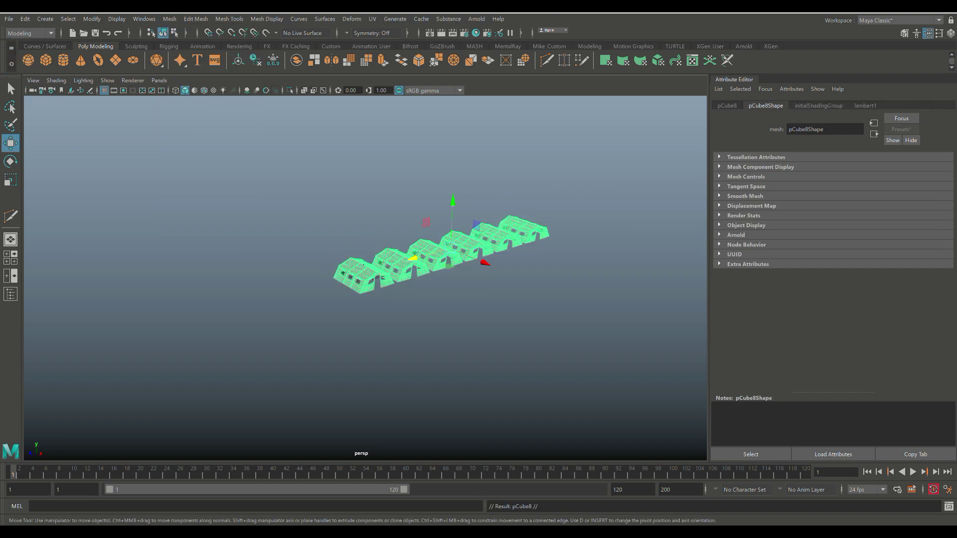
# - Duplicate the combined row of tents, rotate the copy to face the opposite way, and place it alongside the original row
pyautogui.press('e')
pyautogui.moveTo(439, 269); pyautogui.dragTo(545, 289)
pyautogui.press('w')
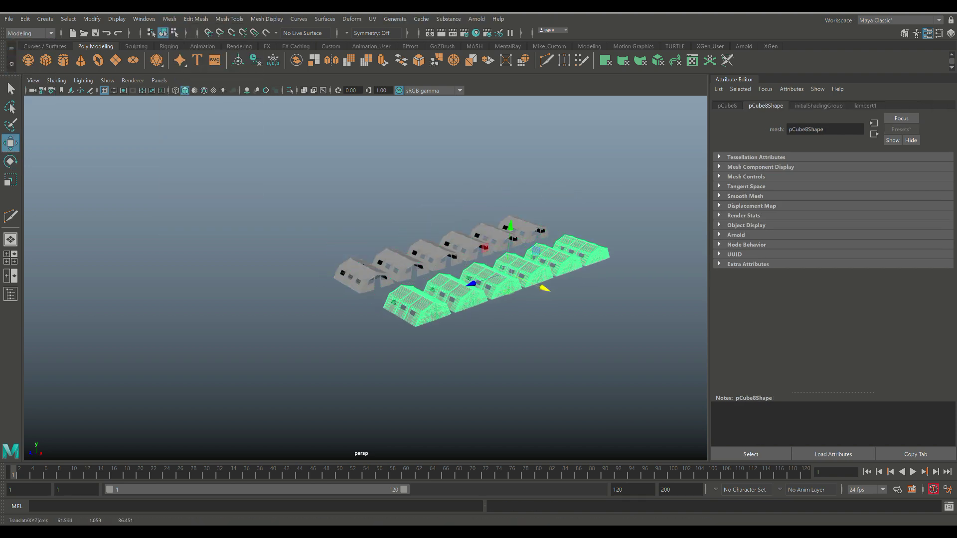
# - Combine the two facing rows of tents into a single mesh and delete its history
pyautogui.click(498, 339)
pyautogui.click(491, 284)
pyautogui.keyDown('shift'); pyautogui.click(464, 245); pyautogui.keyUp('shift')
pyautogui.click(169, 19)
pyautogui.click(186, 53)
pyautogui.scroll(-2, 365, 275)
pyautogui.hotkey('alt', 'shift', 'd')
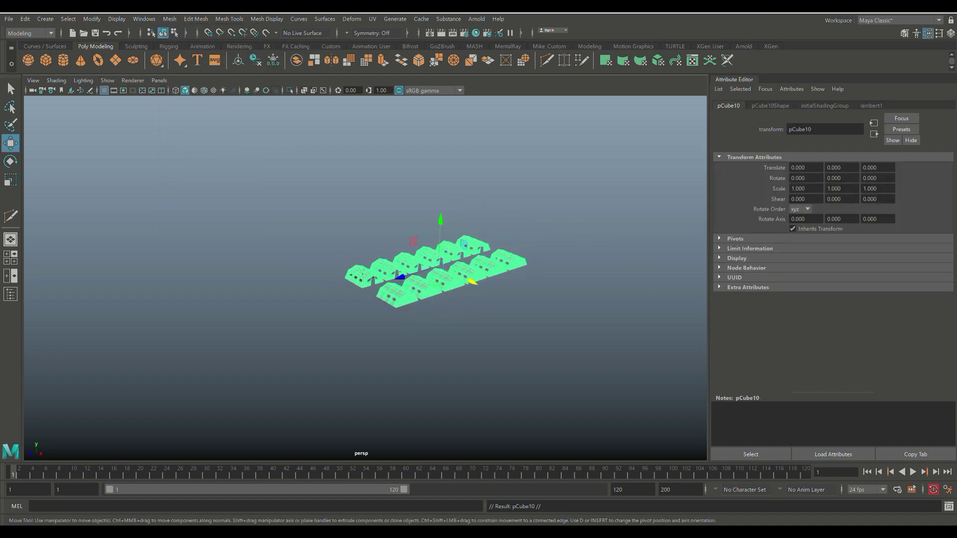
# - Duplicate the double row of tents, move the copy along X beside it, and combine all four rows into one mesh
pyautogui.hotkey('ctrl', 'd')
pyautogui.moveTo(472, 282); pyautogui.dragTo(553, 320)
pyautogui.click(528, 316)
pyautogui.keyDown('shift'); pyautogui.click(464, 274); pyautogui.keyUp('shift')
pyautogui.click(169, 19)
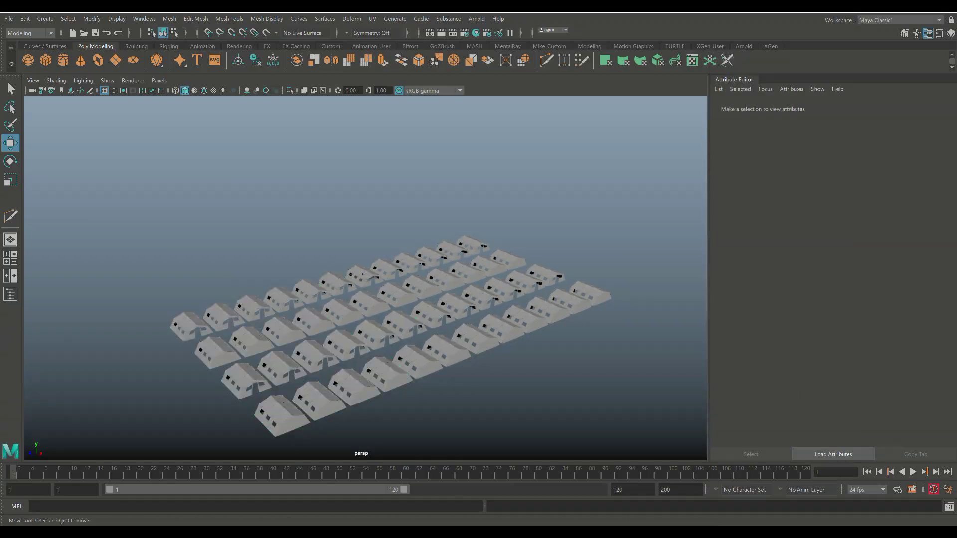
# - Delete the duplicated four-row block of tents offset 210.35 along Z, keeping the original block
pyautogui.scroll(-2, 363, 275)
pyautogui.moveTo(363, 273)
pyautogui.keyDown('alt'); pyautogui.mouseDown()
pyautogui.moveTo(363, 249)
pyautogui.moveTo(364, 277)
pyautogui.mouseUp(); pyautogui.keyUp('alt')
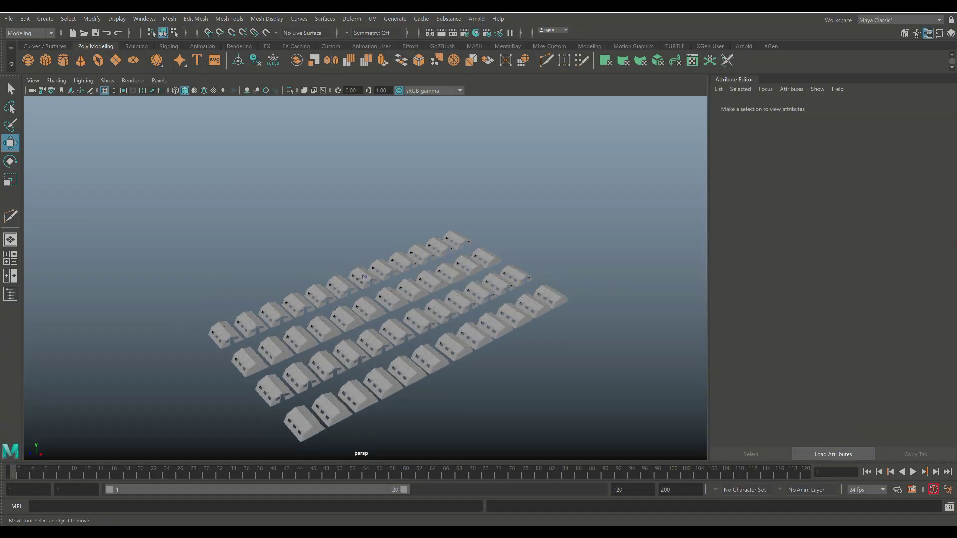
pyautogui.keyDown('alt'); pyautogui.moveTo(365, 299); pyautogui.dragTo(368, 234, button='middle'); pyautogui.keyUp('alt')
pyautogui.keyDown('alt'); pyautogui.moveTo(368, 235); pyautogui.dragTo(392, 230); pyautogui.keyUp('alt')
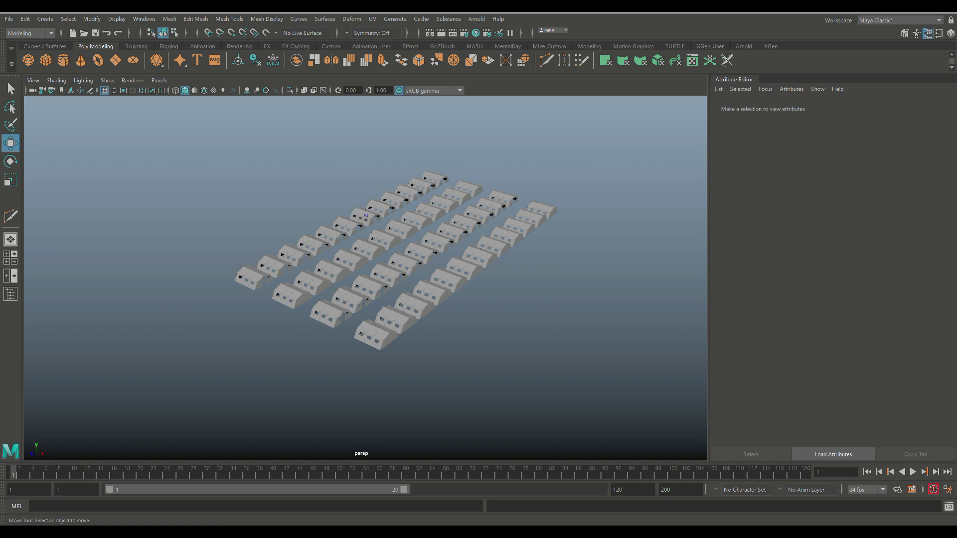
pyautogui.keyDown('alt'); pyautogui.moveTo(392, 230); pyautogui.dragTo(378, 248, button='middle'); pyautogui.keyUp('alt')
pyautogui.click(373, 256)
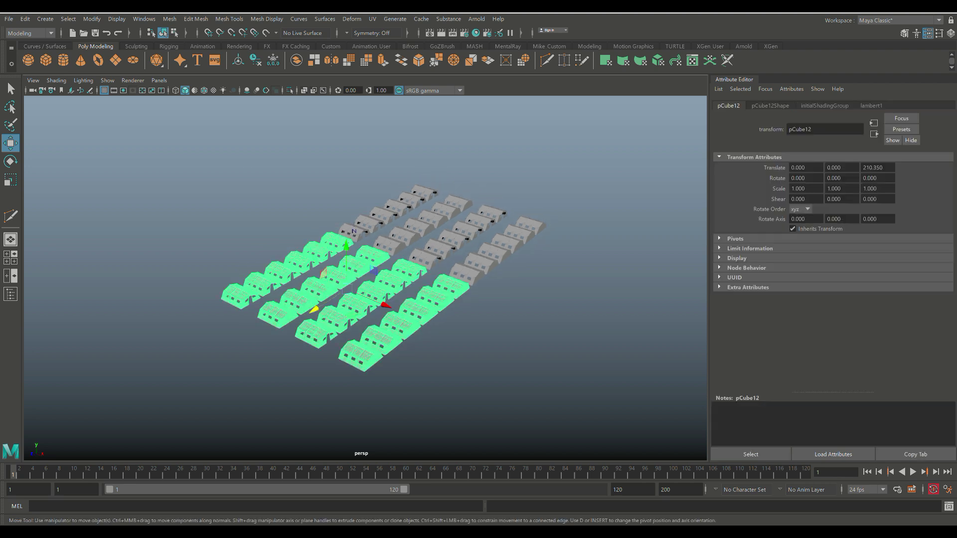
pyautogui.press('Delete')
# - Examine the finished four-row tent camp up close from several angles
pyautogui.scroll(10, 366, 278)
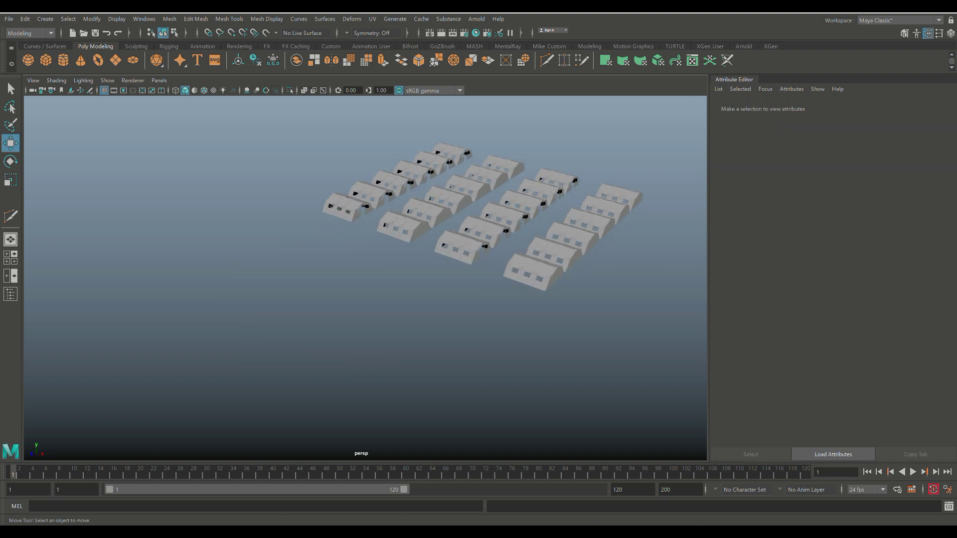
pyautogui.keyDown('alt'); pyautogui.moveTo(429, 200); pyautogui.dragTo(262, 319, button='middle'); pyautogui.keyUp('alt')
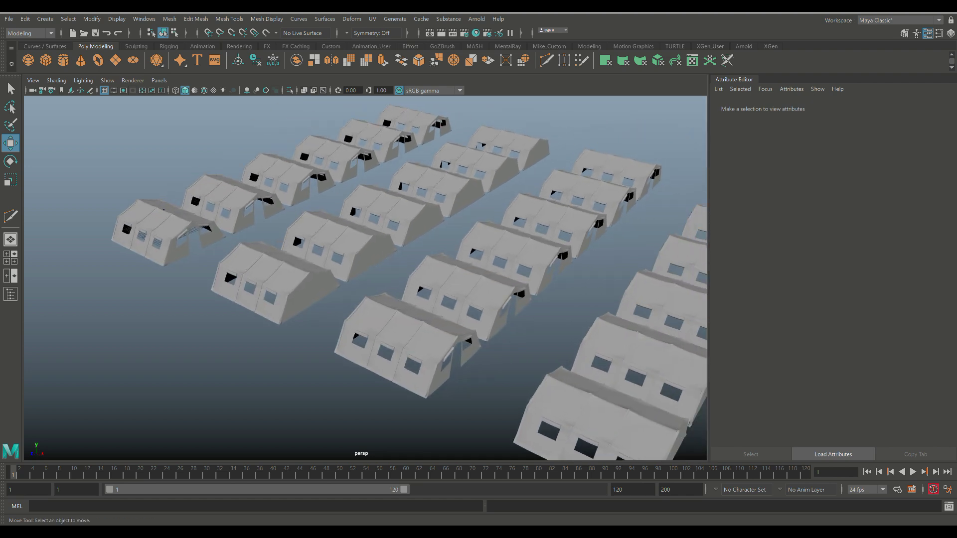
pyautogui.keyDown('alt'); pyautogui.moveTo(319, 279); pyautogui.dragTo(335, 215); pyautogui.keyUp('alt')
pyautogui.moveTo(165, 213)
pyautogui.keyDown('alt'); pyautogui.mouseDown()
pyautogui.moveTo(180, 219)
pyautogui.moveTo(158, 230)
pyautogui.moveTo(170, 211)
pyautogui.mouseUp(); pyautogui.keyUp('alt')
pyautogui.moveTo(366, 279)
pyautogui.keyDown('alt'); pyautogui.mouseDown()
pyautogui.moveTo(374, 257)
pyautogui.moveTo(373, 280)
pyautogui.moveTo(352, 272)
pyautogui.mouseUp(); pyautogui.keyUp('alt')
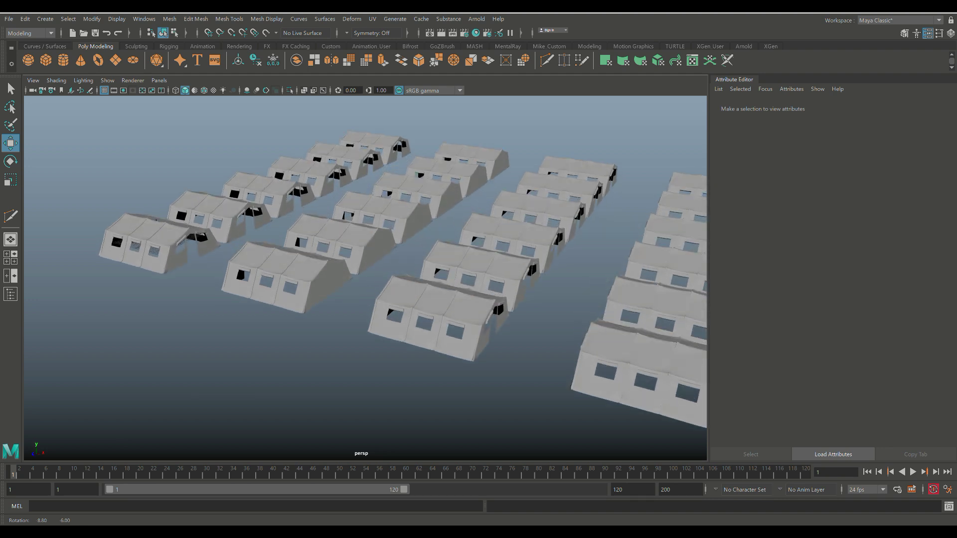